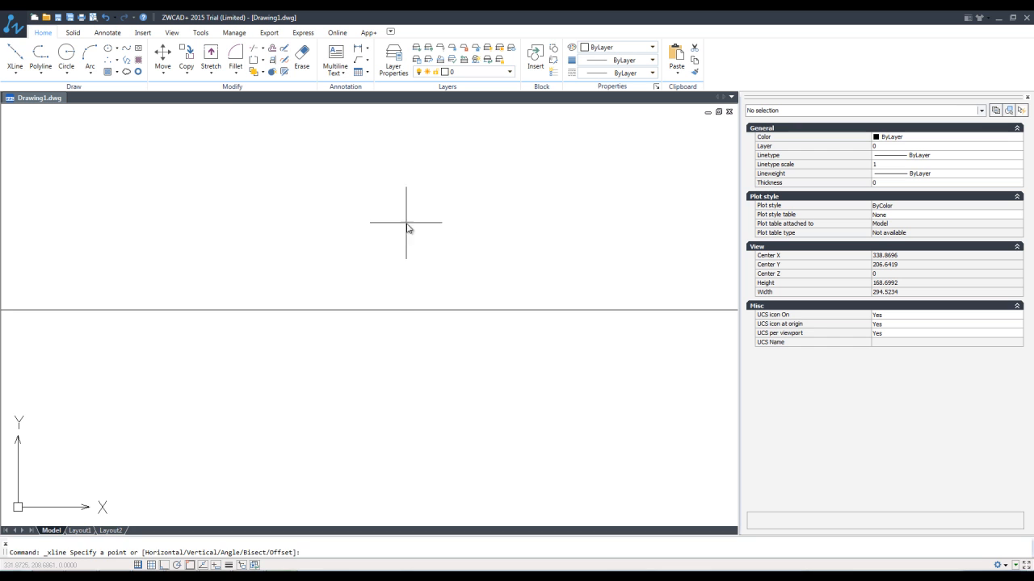
- Draw a vertical construction line crossing the horizontal one near the middle of the drawing
left_click(396, 221)
left_click(404, 353)
key("Return")
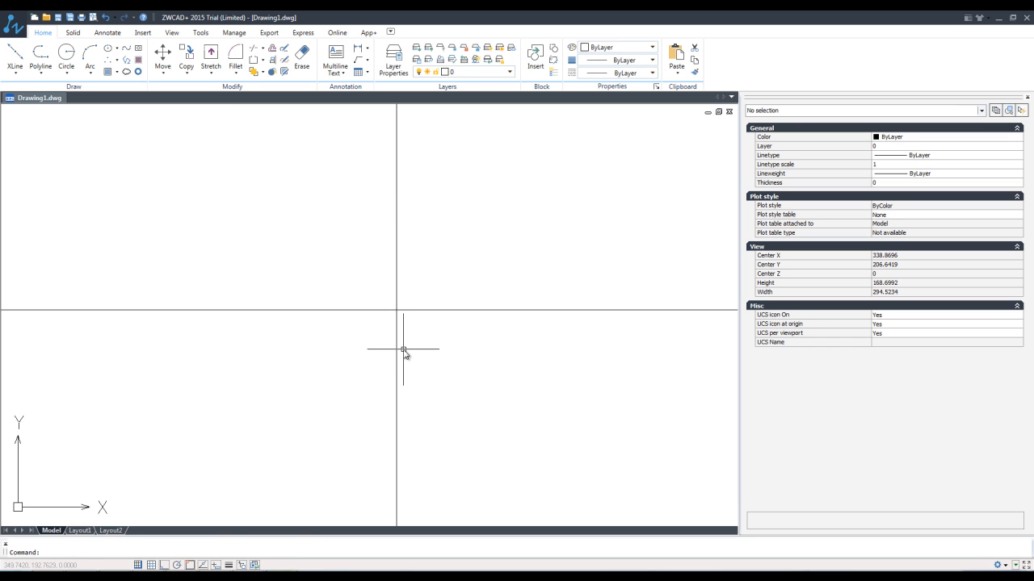
- Draw two concentric circles of radius 0.25 and 0.5 centred on the intersection of the construction lines
left_click(67, 63)
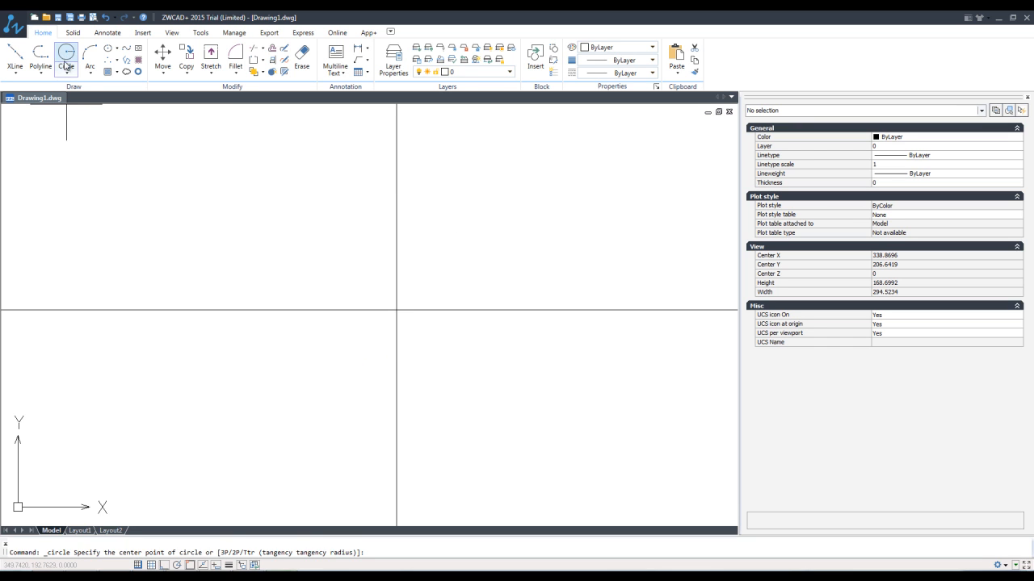
left_click(395, 311)
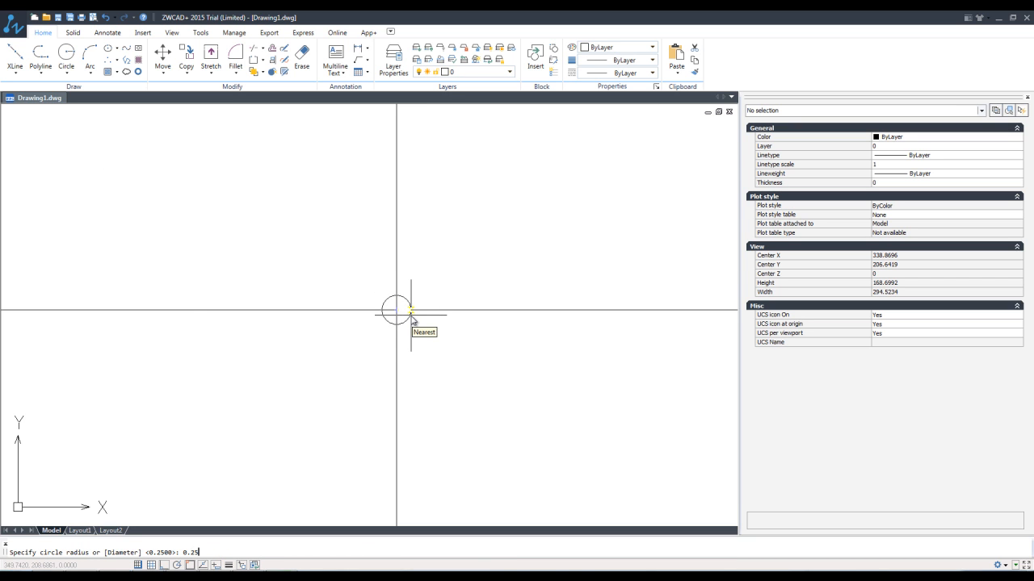
key("Return")
scroll(412, 316, "up", 5)
scroll(315, 290, "up", 5)
scroll(341, 245, "up", 2)
left_click(66, 55)
left_click(353, 301)
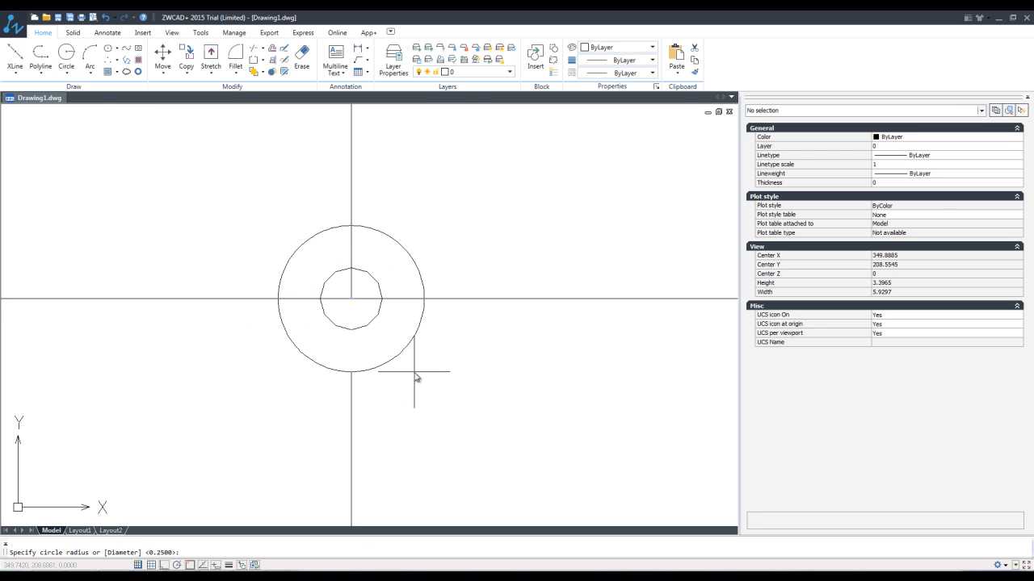
key("Return")
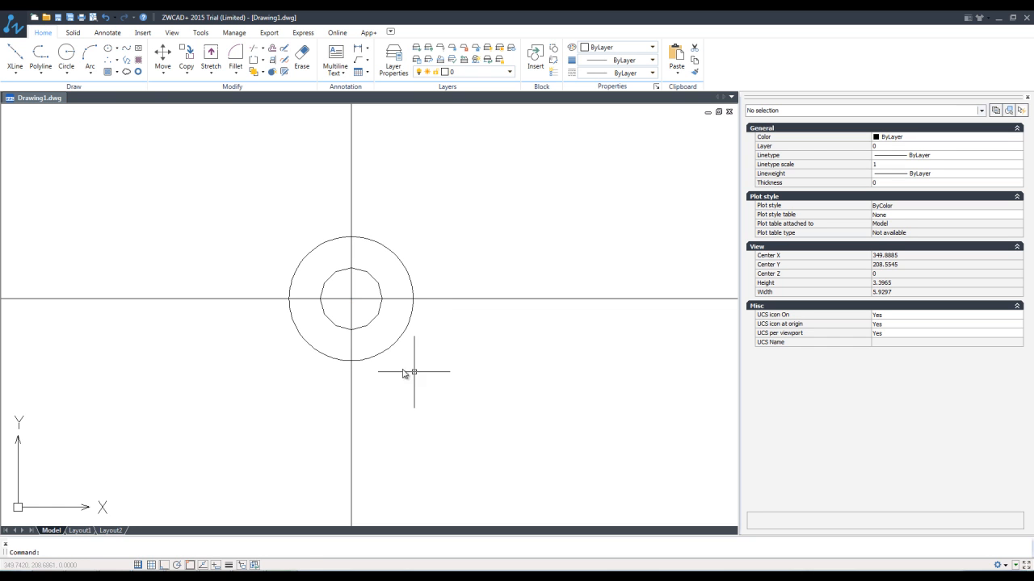
- Add two larger concentric circles of radius 1 and 1.5 at the same centre
left_click(66, 53)
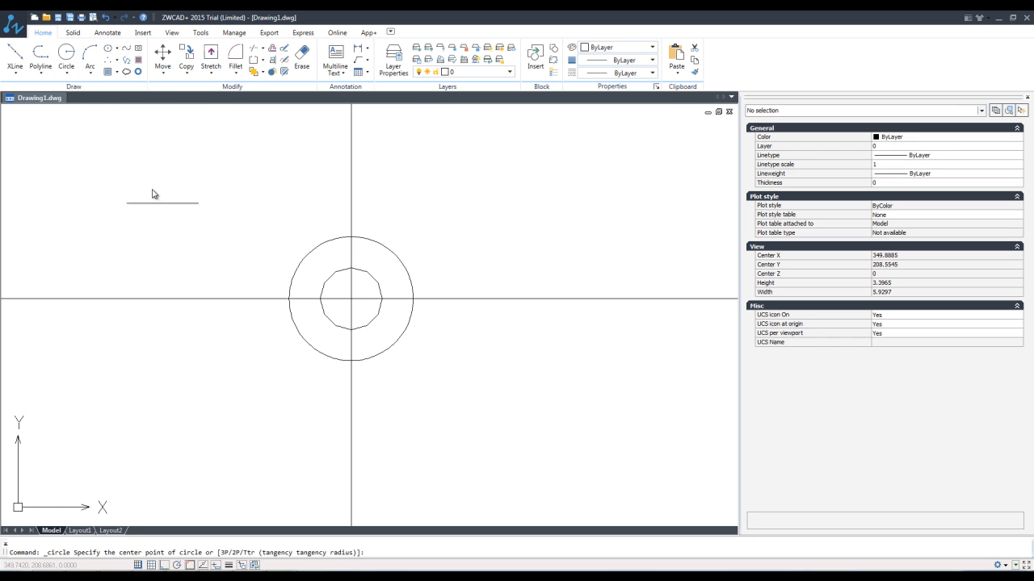
left_click(351, 299)
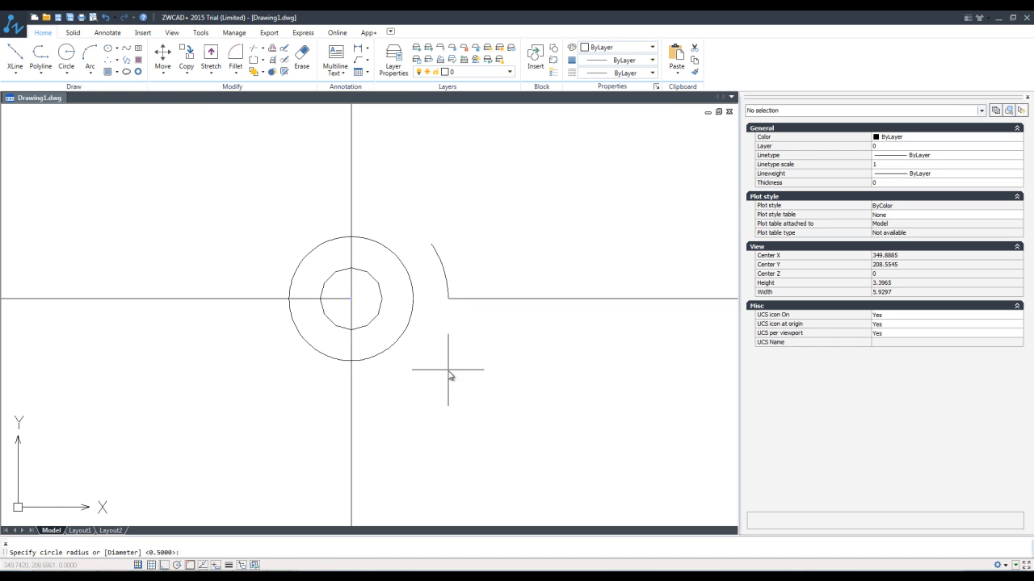
type("1")
key("Return")
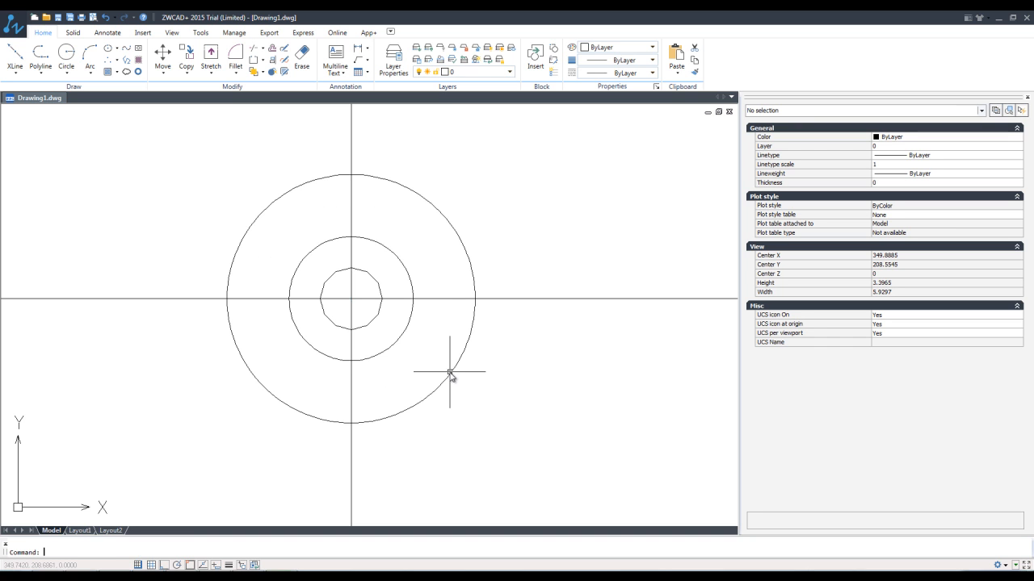
left_click(67, 57)
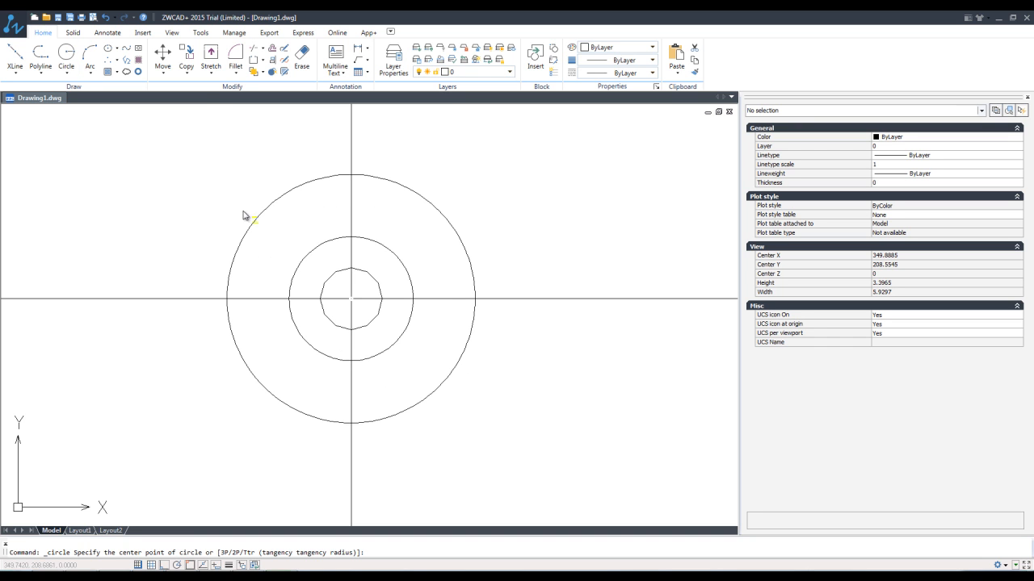
left_click(365, 306)
type("1.5")
key("Return")
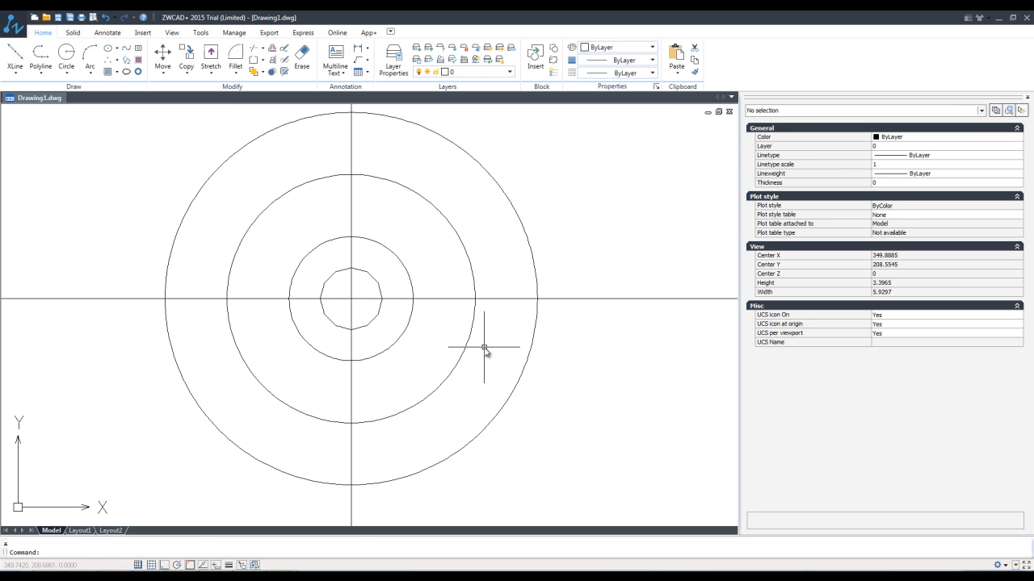
- Regenerate the drawing so the circles display smoothly
scroll(484, 348, "down", 3)
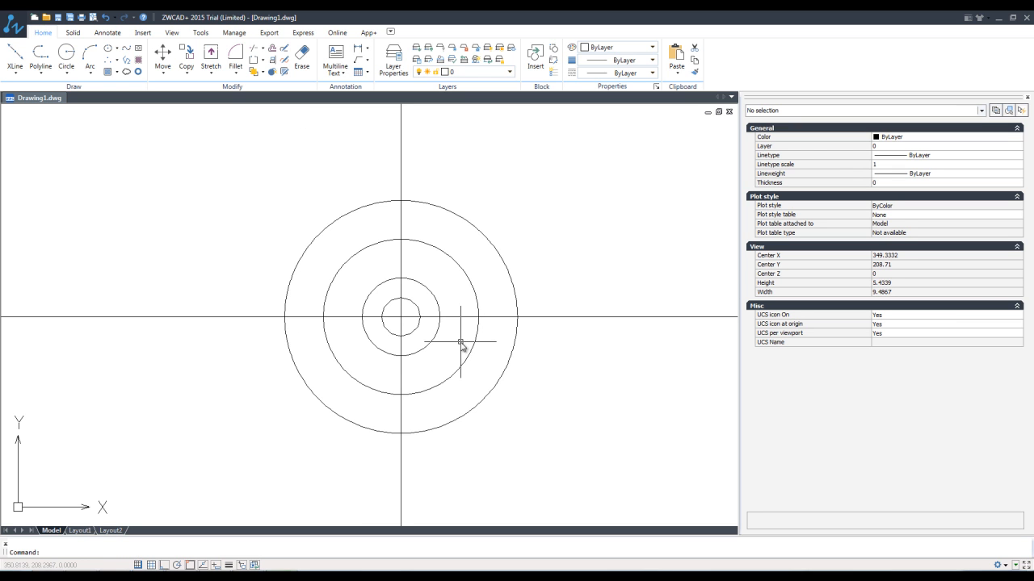
scroll(462, 344, "up", 2)
middle_click_drag(461, 343, 501, 355)
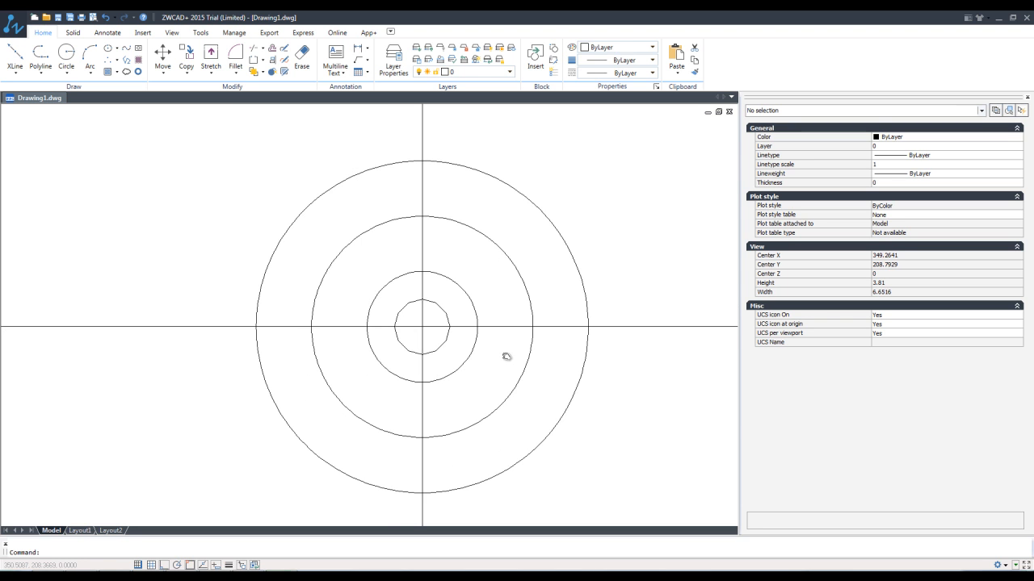
type("regen")
key("Return")
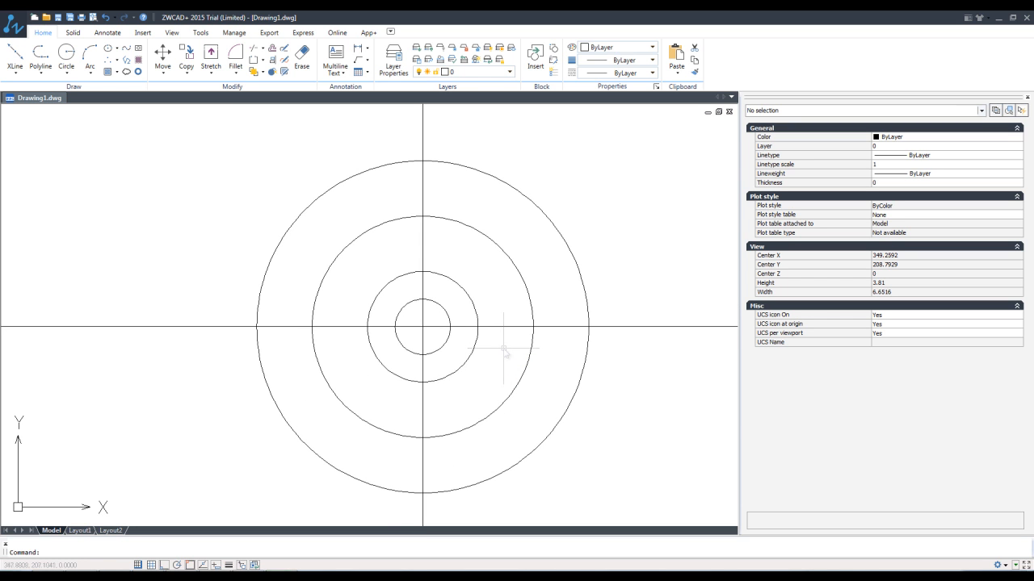
- Offset the horizontal construction line by 0.1309 to both sides
left_click(273, 49)
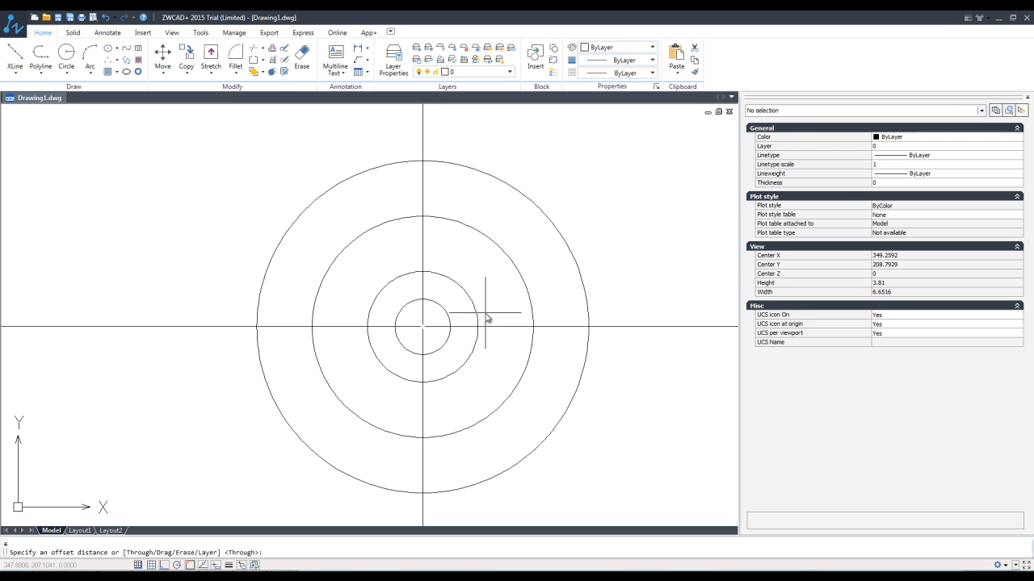
type("0.1309")
key("Return")
left_click(512, 325)
left_click(494, 346)
key("Return")
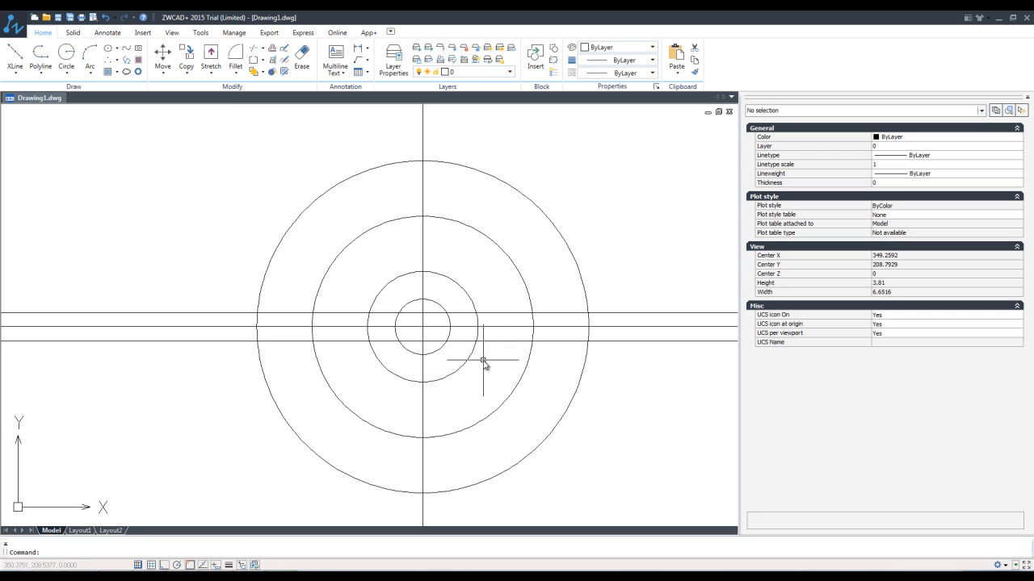
- Offset the central horizontal construction line by 0.065 above and below
key("Return")
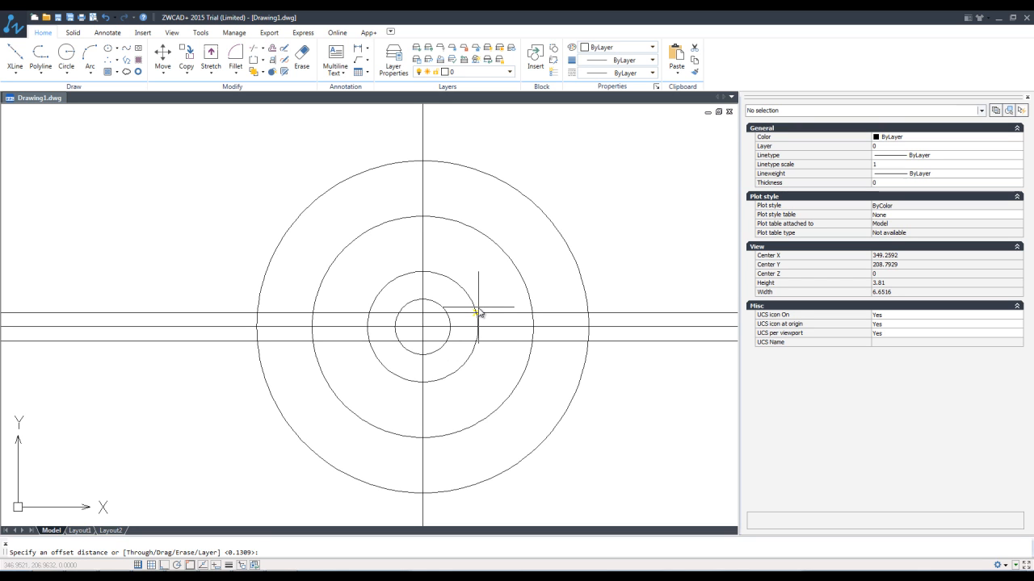
type("0")
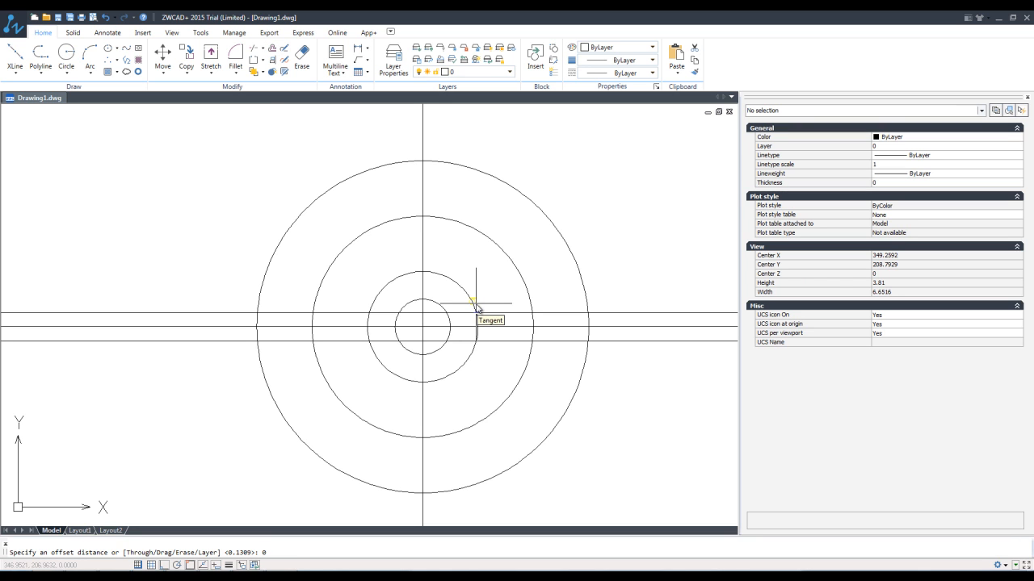
type(".065")
key("Return")
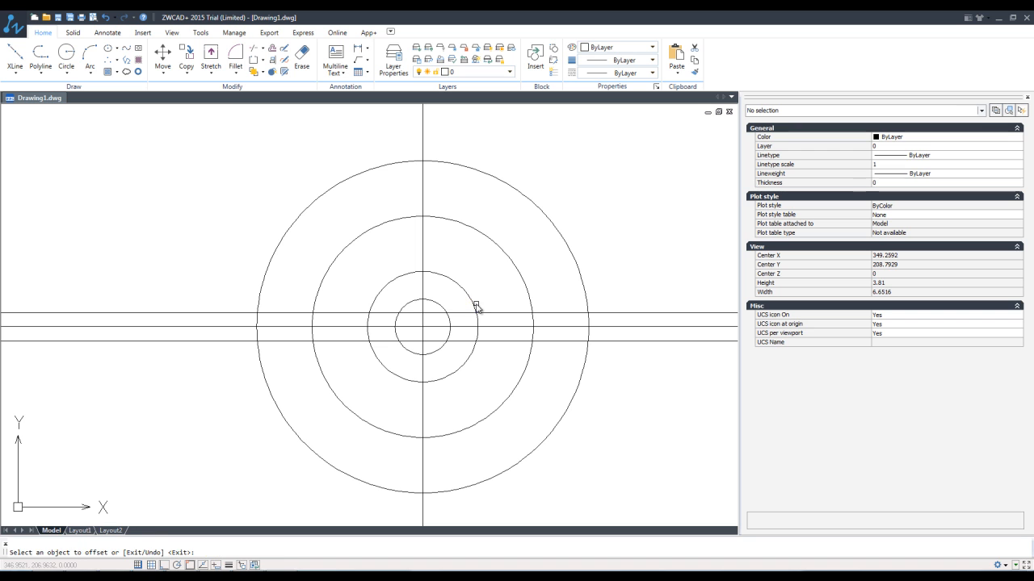
left_click(576, 327)
left_click(565, 302)
left_click(569, 327)
left_click(569, 345)
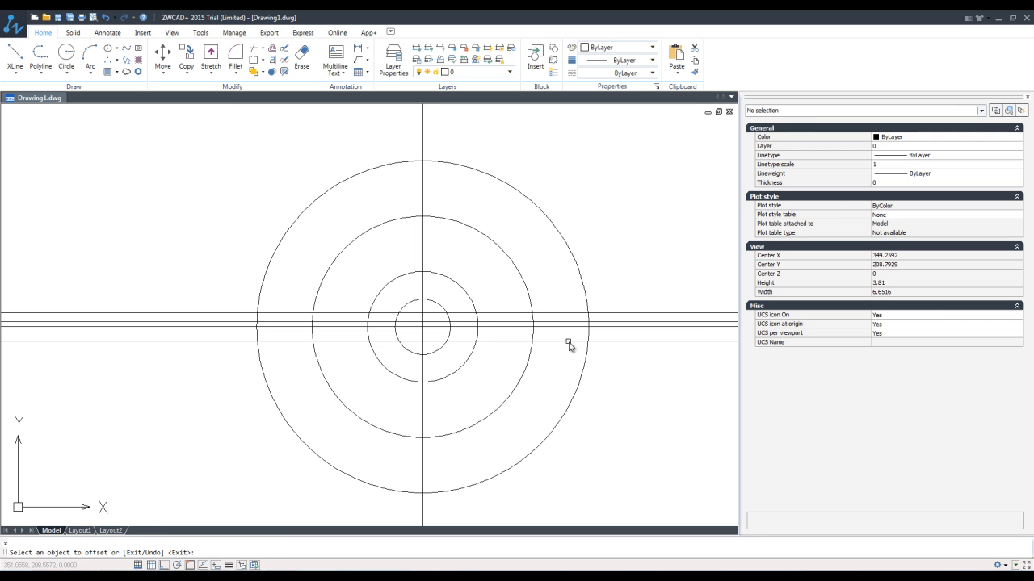
key("Return")
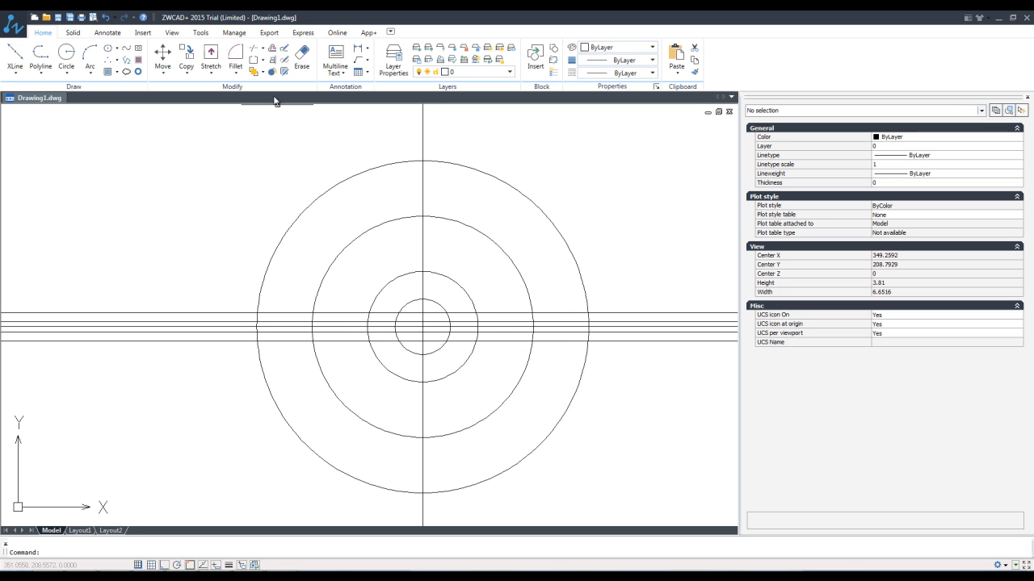
- Offset the vertical construction line by 0.107 to both sides
left_click(272, 47)
type("0")
key("Return")
left_click(423, 179)
left_click(436, 185)
left_click(422, 185)
left_click(410, 189)
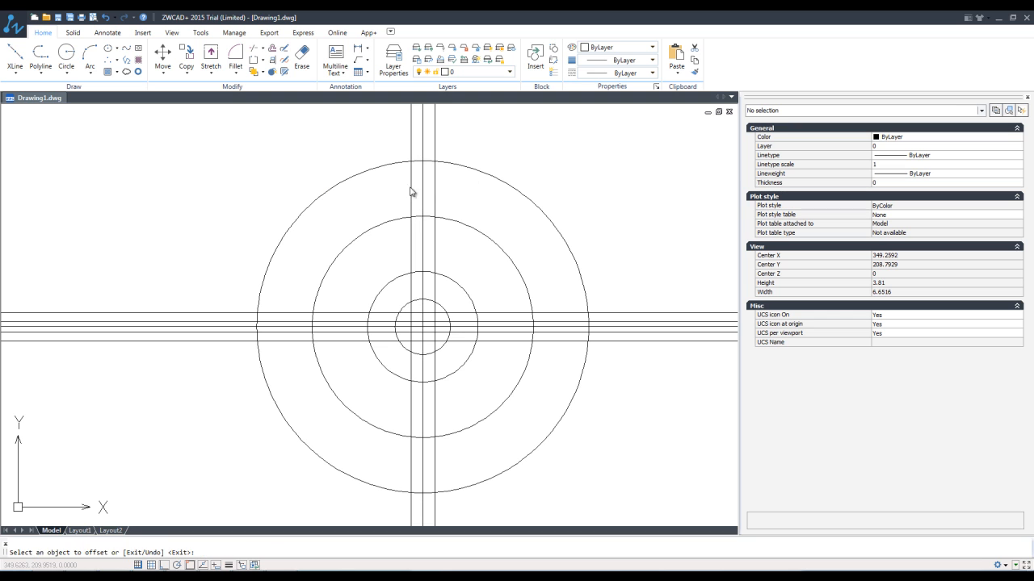
key("Return")
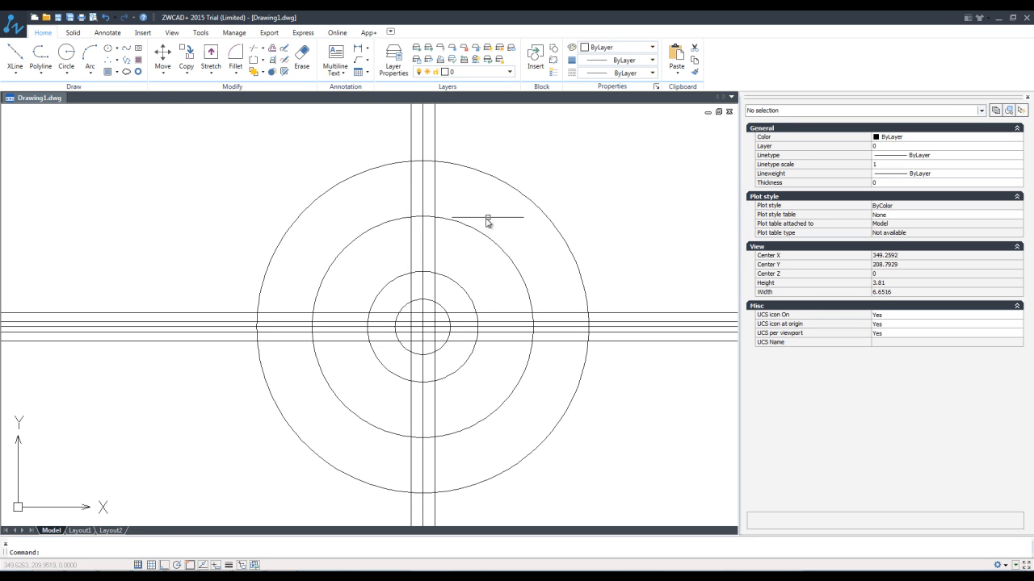
- Offset the radius 1.5 circle by 0.190 both inward and outward
left_click(254, 73)
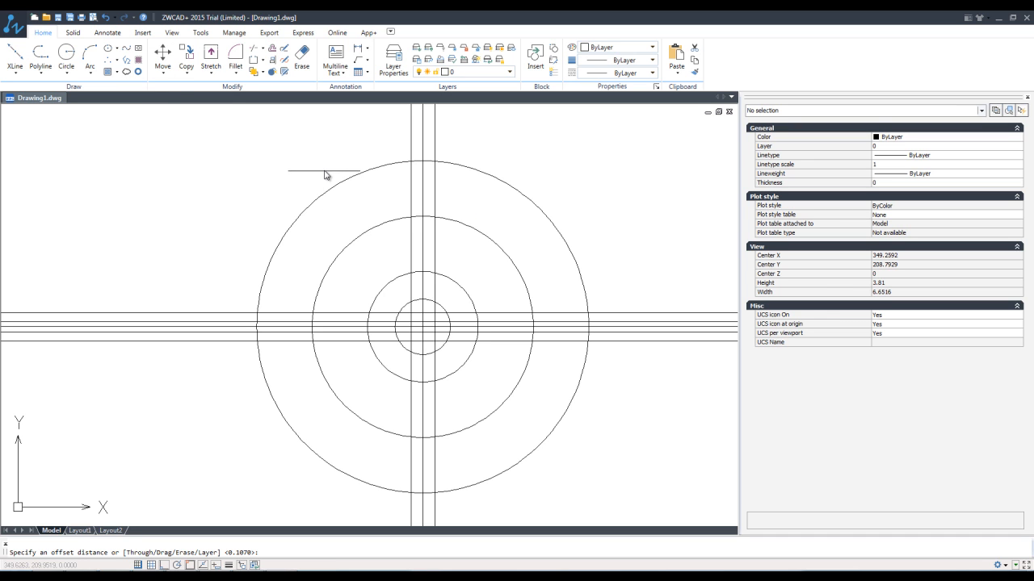
type("0.190")
key("Return")
left_click(358, 175)
left_click(369, 202)
left_click(346, 181)
left_click(316, 168)
right_click(351, 191)
left_click(368, 197)
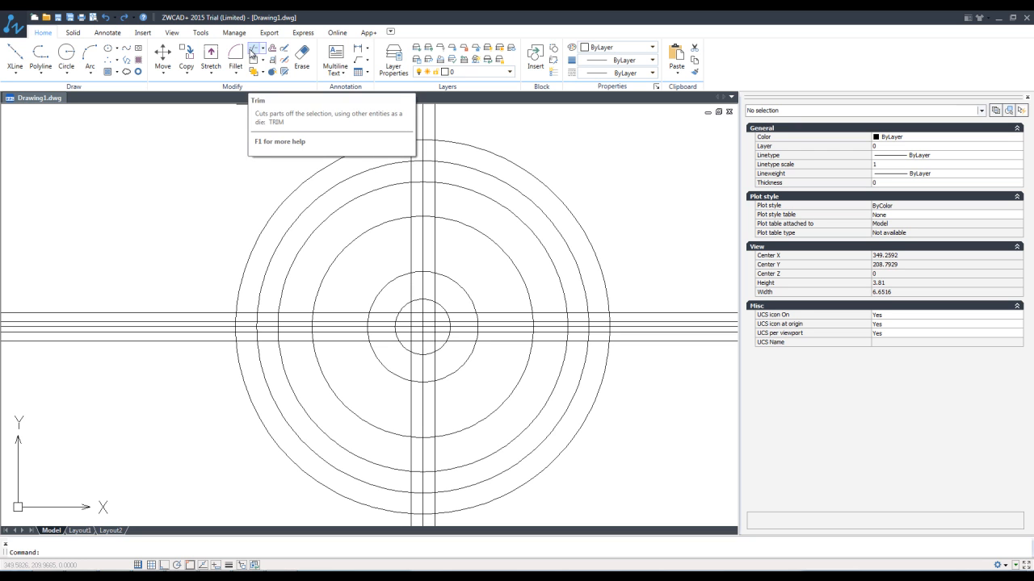
- Trim the upper part of the three vertical lines between the radius 1.5 circle and its inner offset circle
left_click(256, 53)
left_click(440, 170)
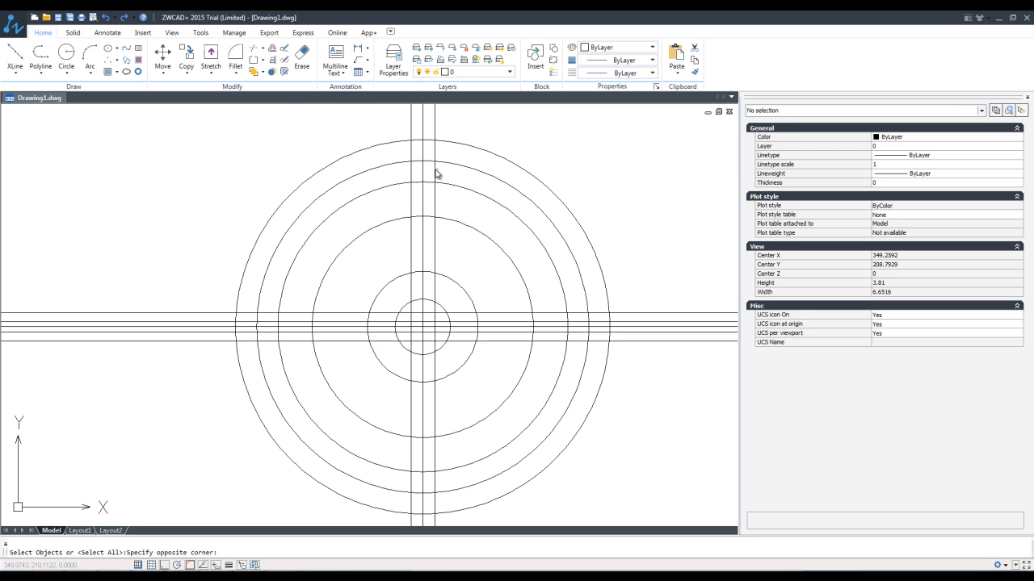
left_click(406, 172)
left_click(437, 162)
left_click(440, 185)
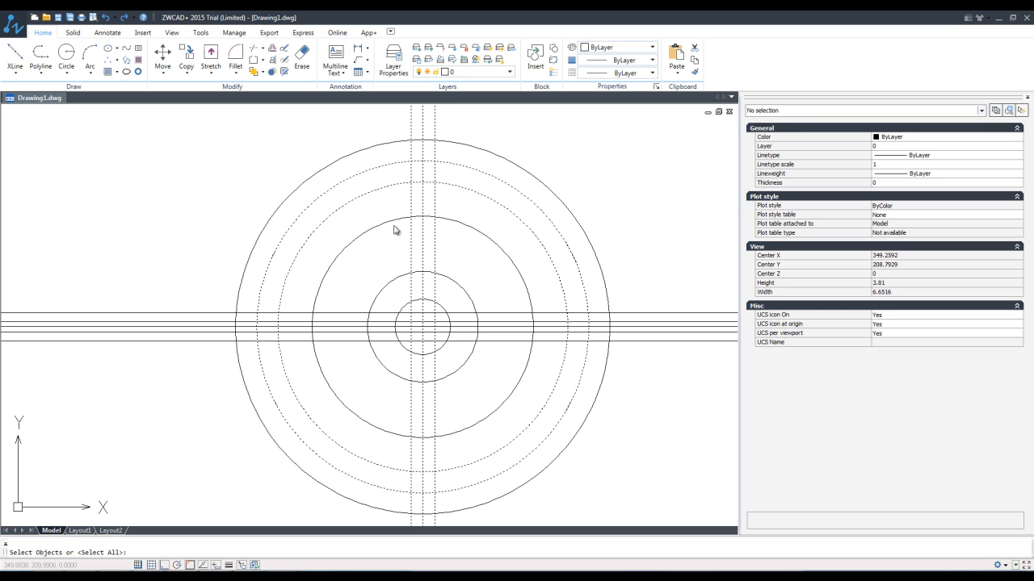
left_click(296, 314)
key("Return")
left_click(411, 174)
left_click(423, 173)
left_click(435, 175)
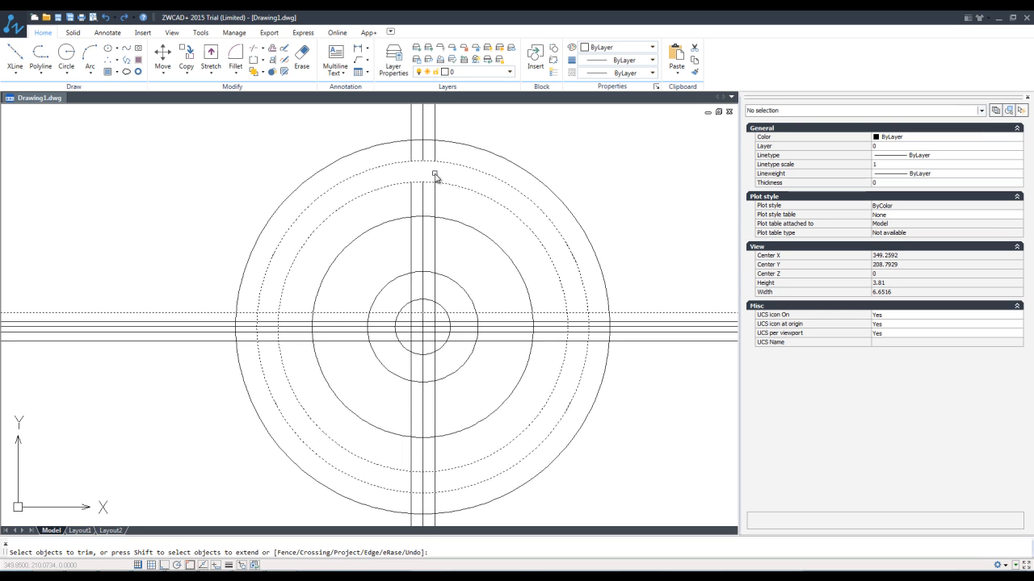
- Trim the inner offset circle on both sides of the vertical lines down to the uppermost horizontal line, keeping the short top arc
left_click(371, 196)
left_click(470, 194)
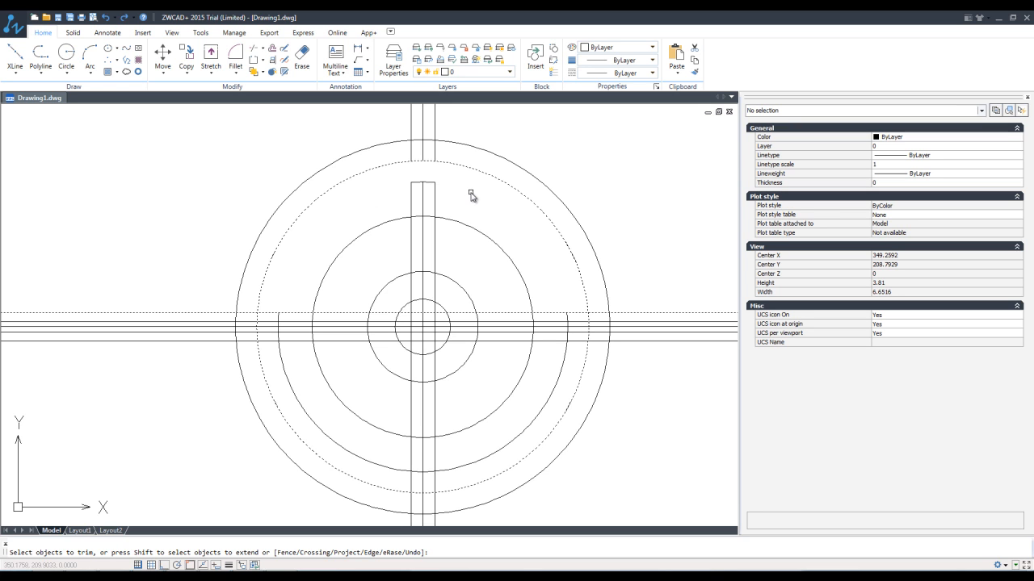
key("Return")
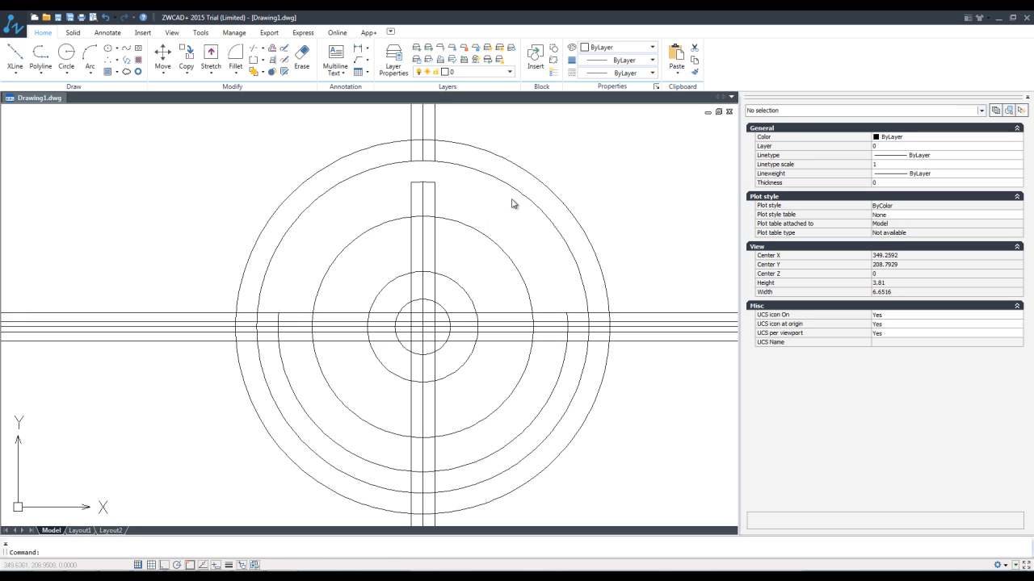
- Erase the remaining upper and lower pieces of the vertical lines and the lower arc of the inner offset circle
left_click(456, 129)
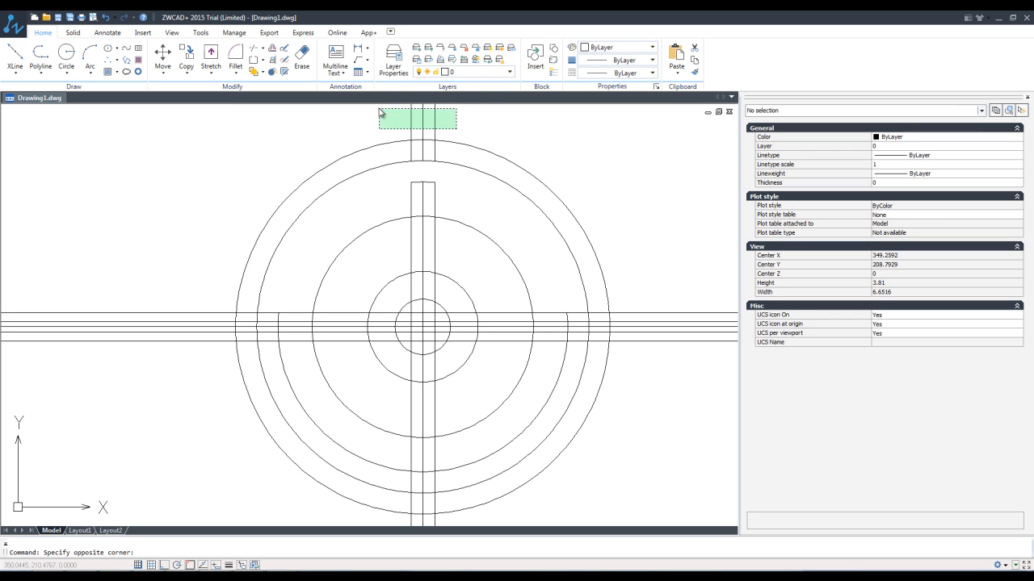
left_click(386, 113)
key("Delete")
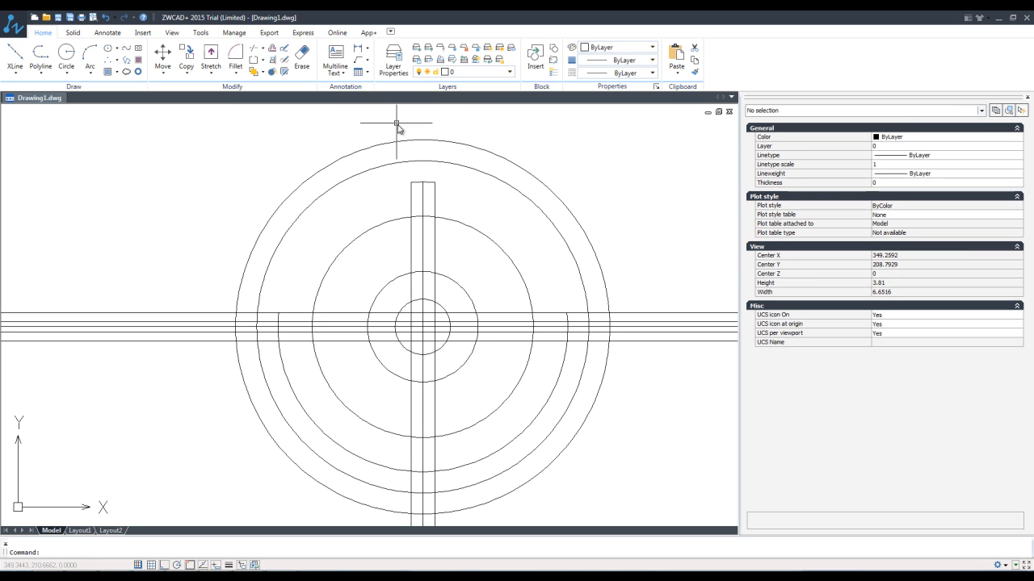
left_click(457, 203)
left_click(403, 208)
right_click(408, 208)
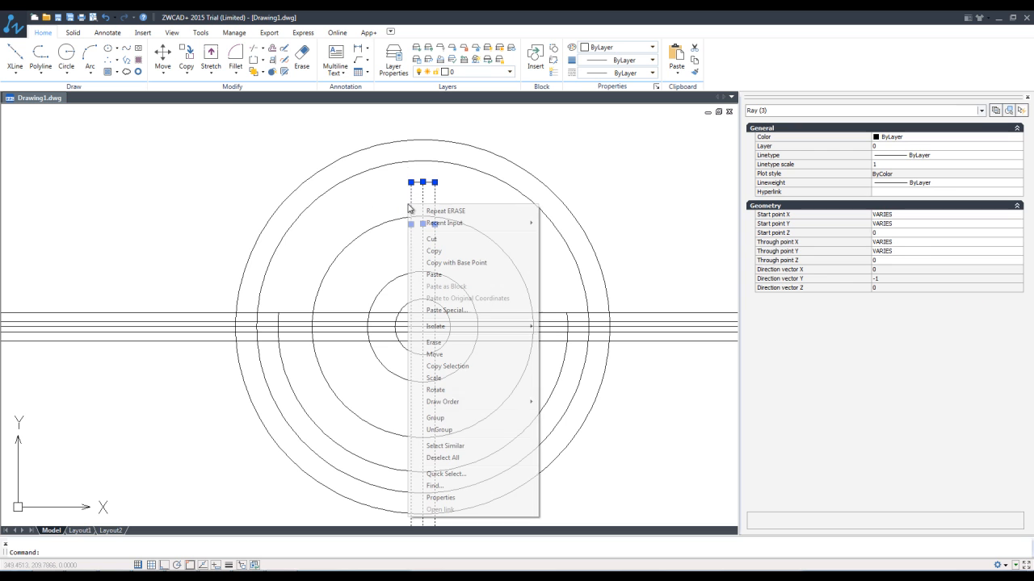
left_click(445, 343)
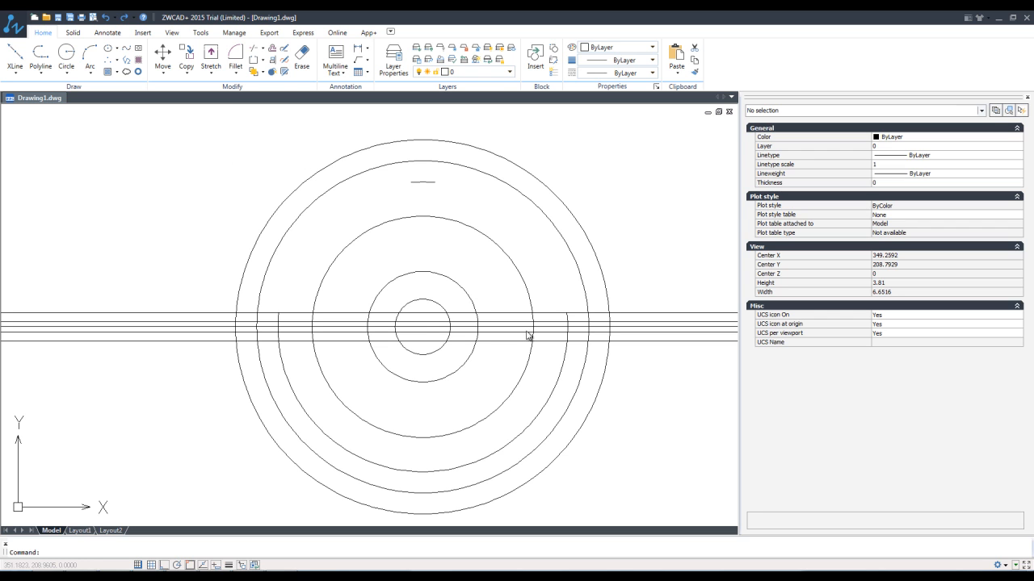
left_click(559, 359)
key("Escape")
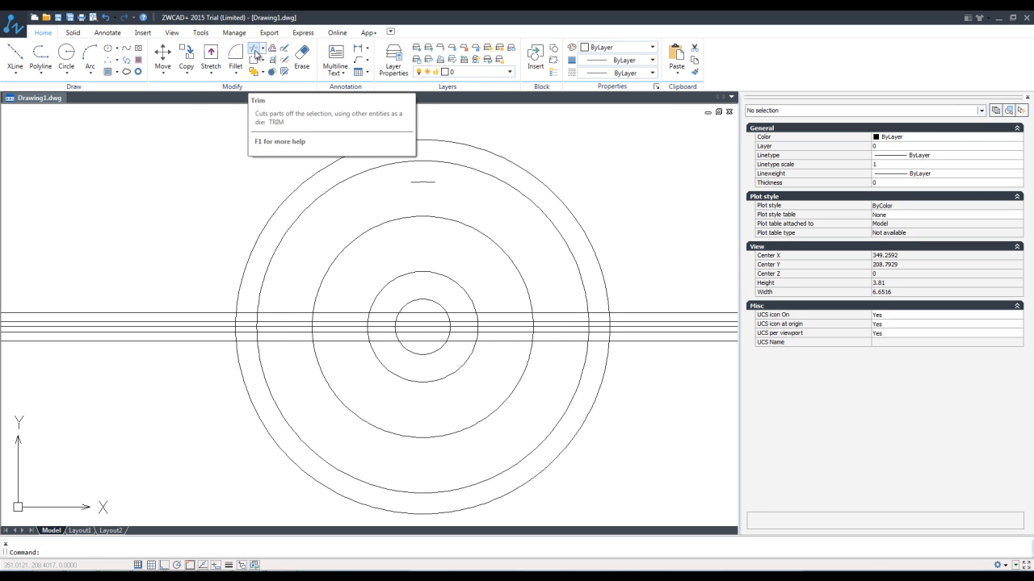
- Trim the two outermost circles between the outer horizontal lines on the gear's right side, keeping the short central arc on the outermost circle
left_click(255, 53)
left_click(638, 295)
left_click(568, 365)
key("Return")
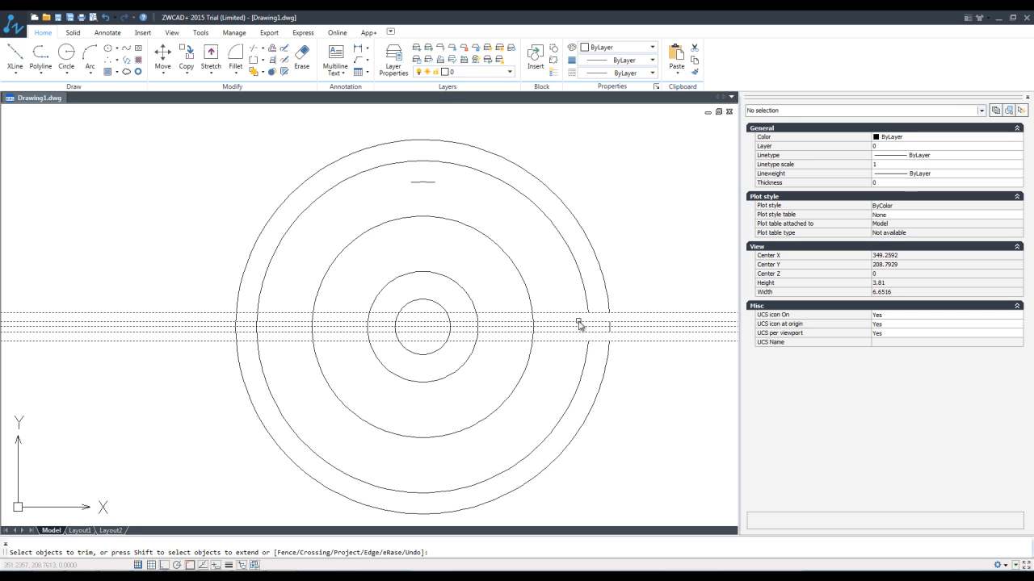
key("Escape")
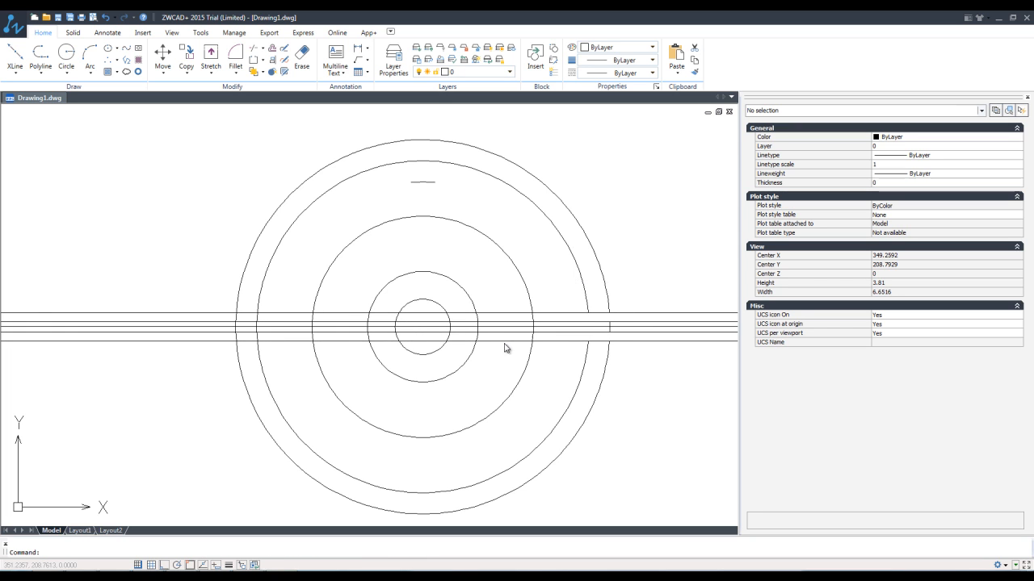
- Create a polar array of the short top arc with 18 items over 360 degrees, centred on the concentric circles
left_click(189, 74)
left_click(201, 139)
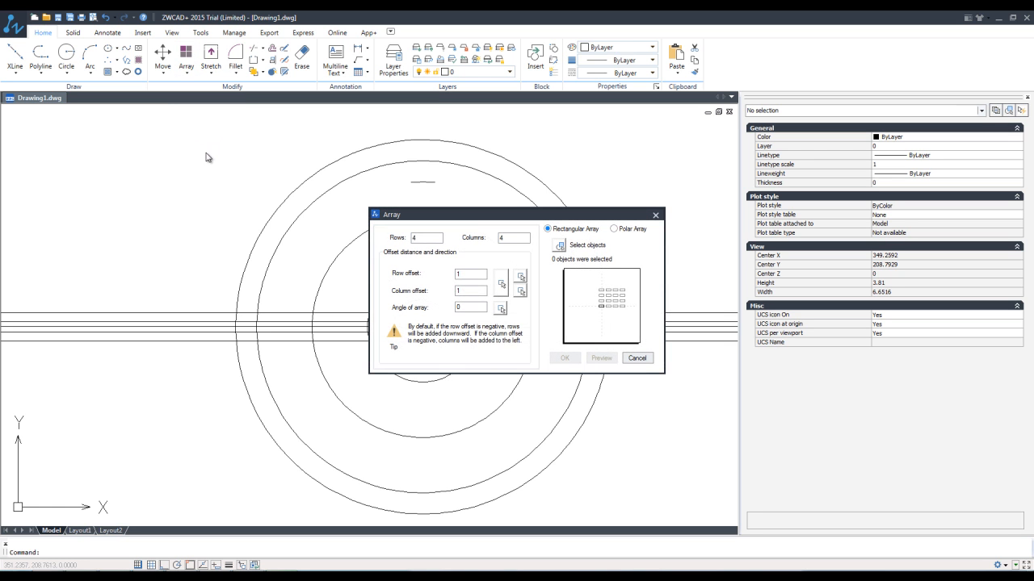
left_click(613, 230)
double_click(479, 274)
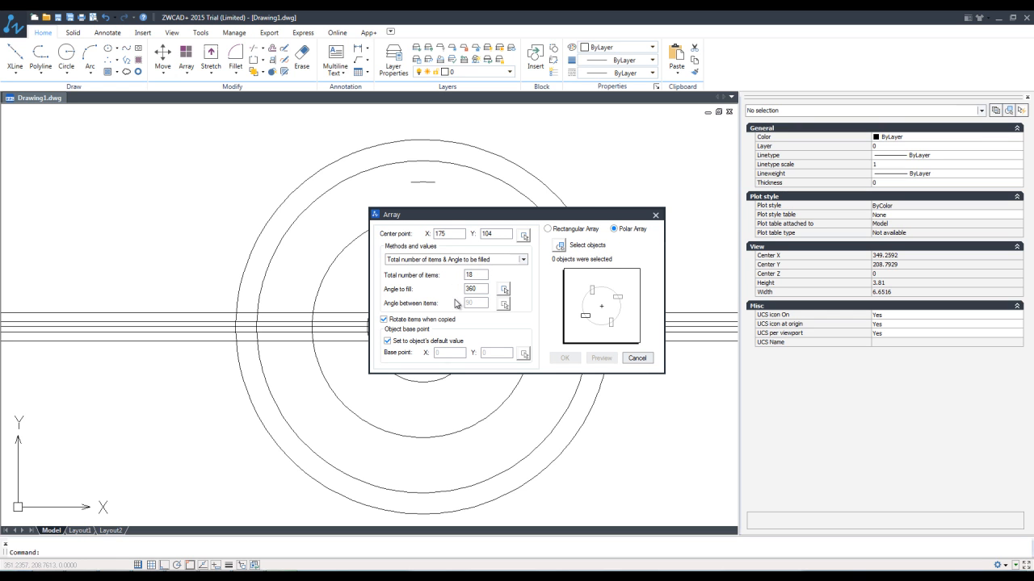
left_click(560, 247)
left_click(422, 185)
key("Return")
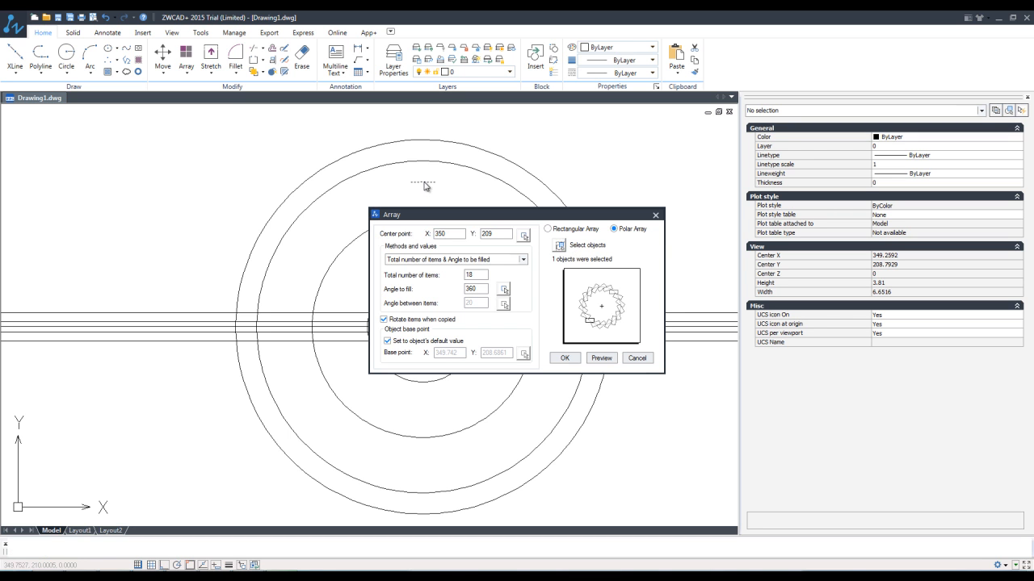
left_click(523, 237)
left_click(423, 329)
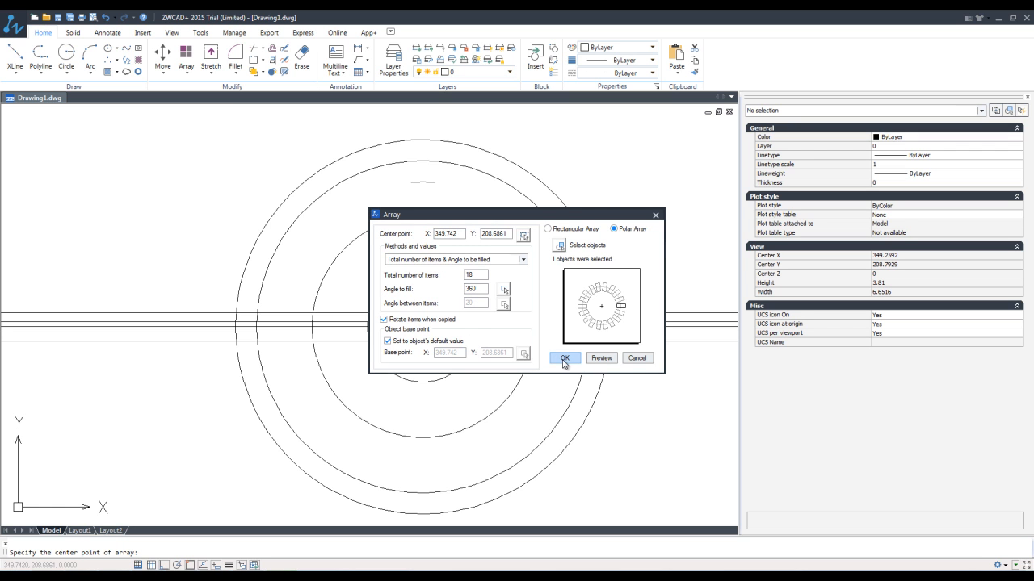
left_click(597, 358)
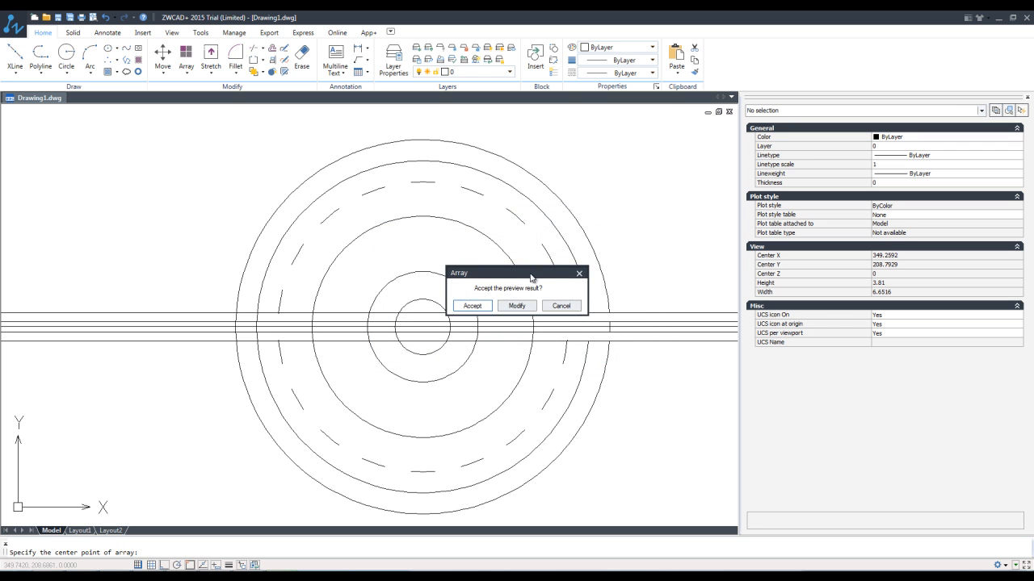
left_click_drag(531, 277, 634, 173)
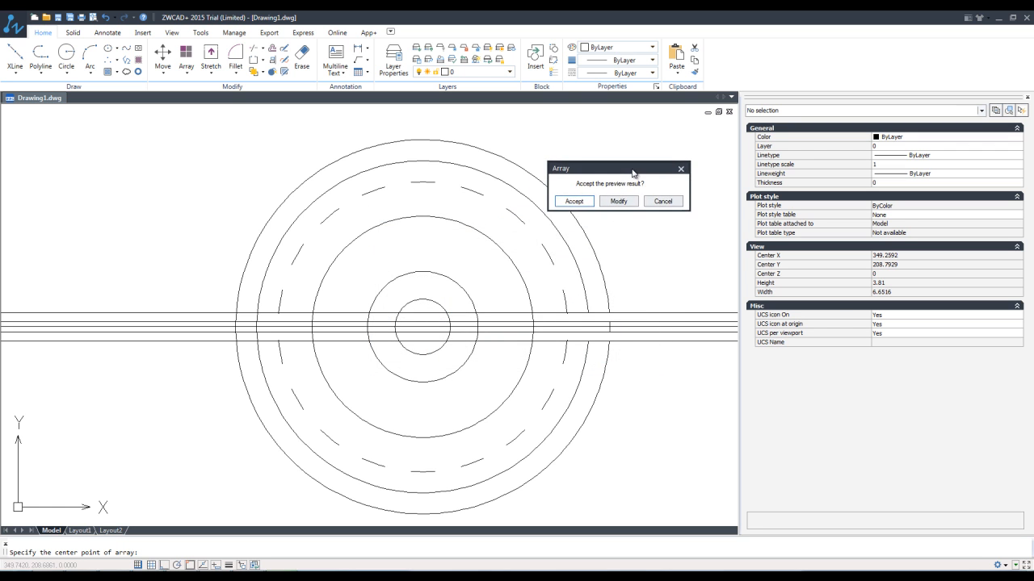
left_click(574, 202)
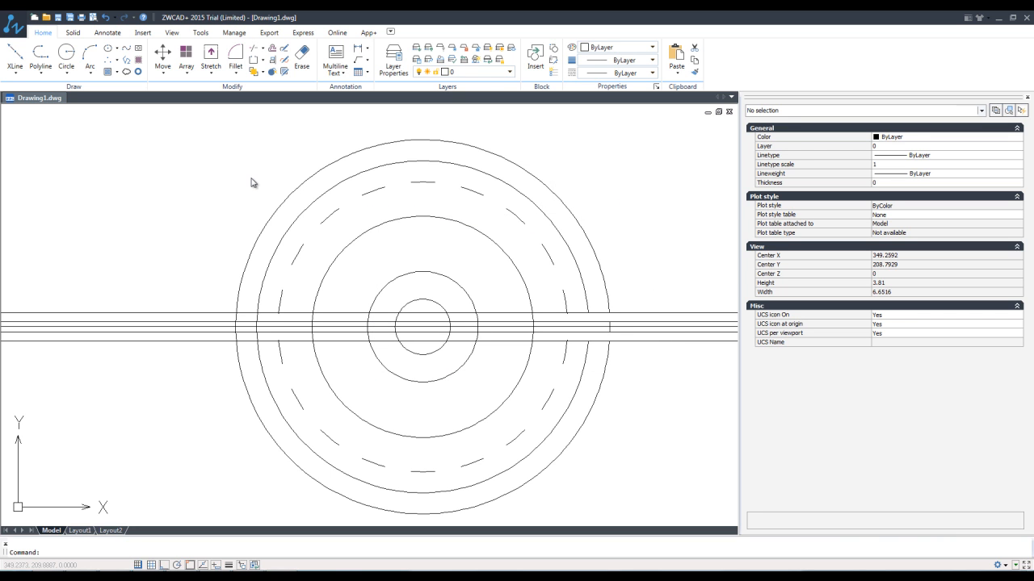
- Draw the upper tooth flank as a three-point arc from the tip arc through the radius 1.5 circle's upper trimmed end to the adjacent root arc
left_click(90, 55)
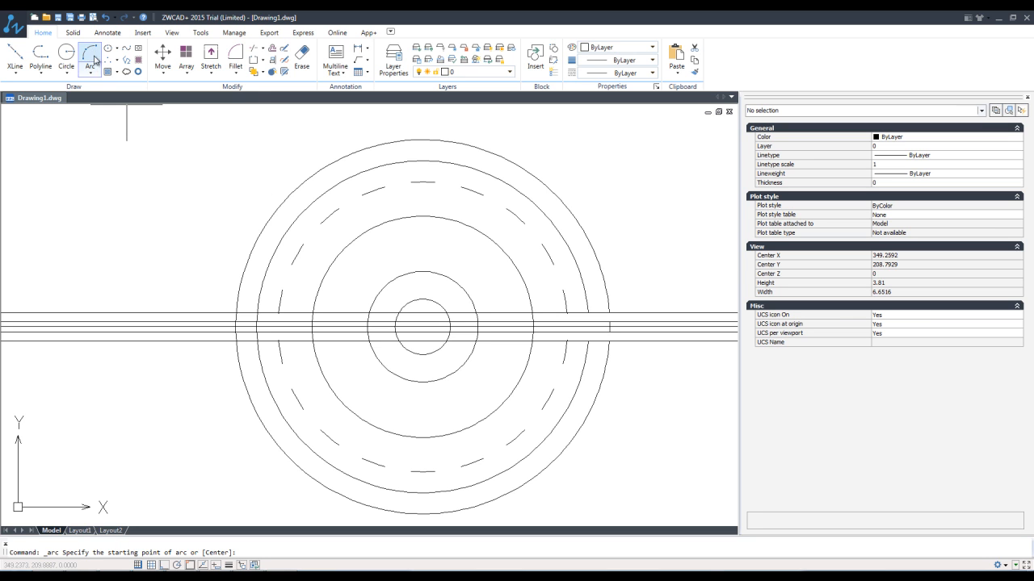
left_click(610, 323)
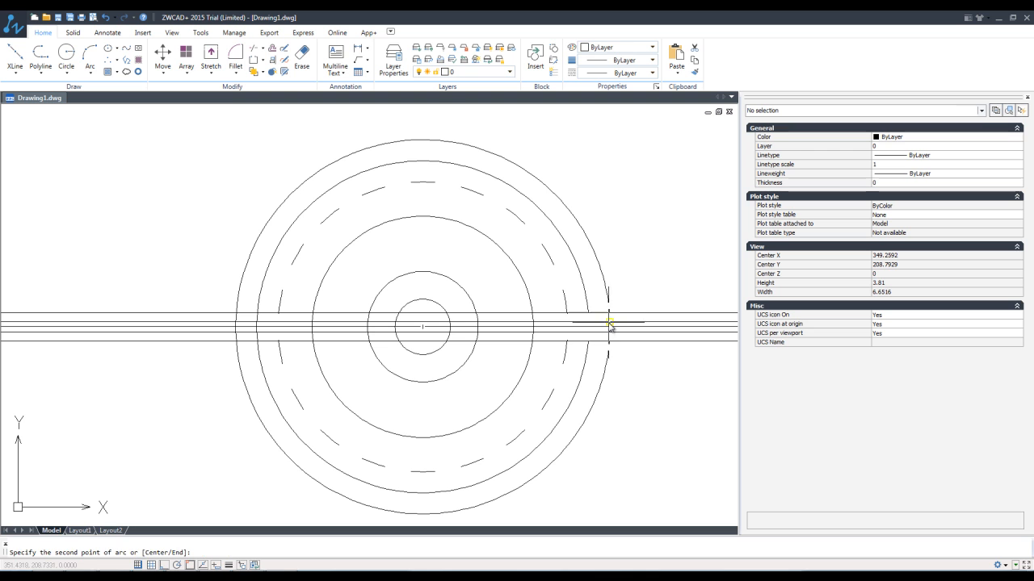
left_click(592, 316)
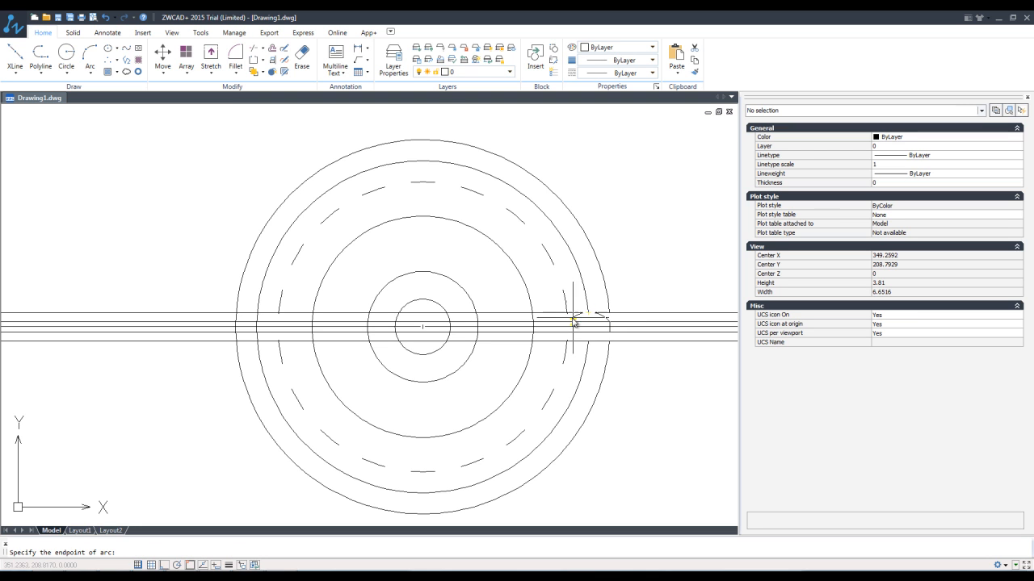
left_click(568, 316)
right_click(569, 319)
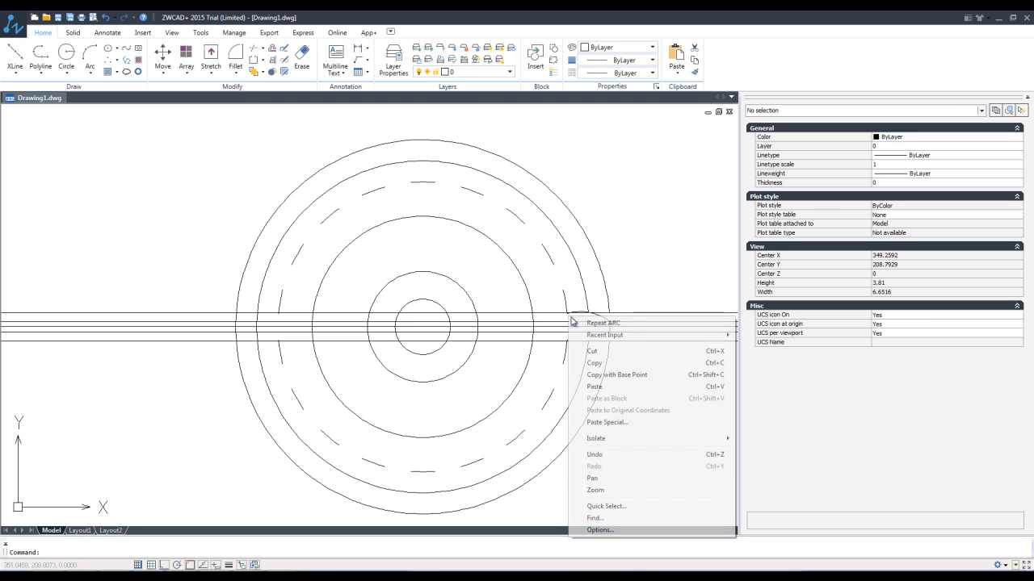
left_click(554, 313)
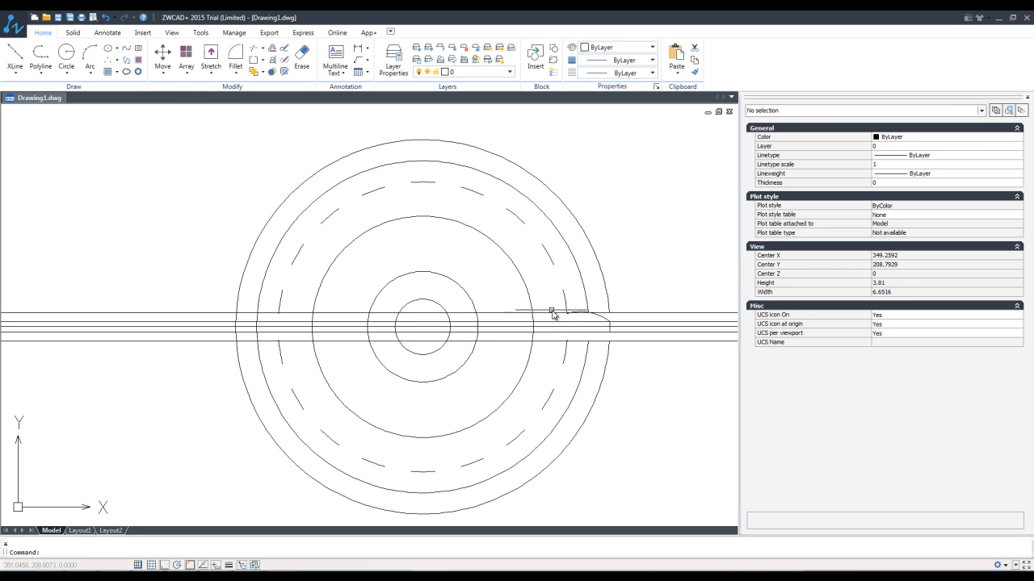
- Draw the lower tooth flank as a three-point arc from the tip through the radius 1.5 circle's lower trimmed end to the adjacent root arc
left_click(92, 58)
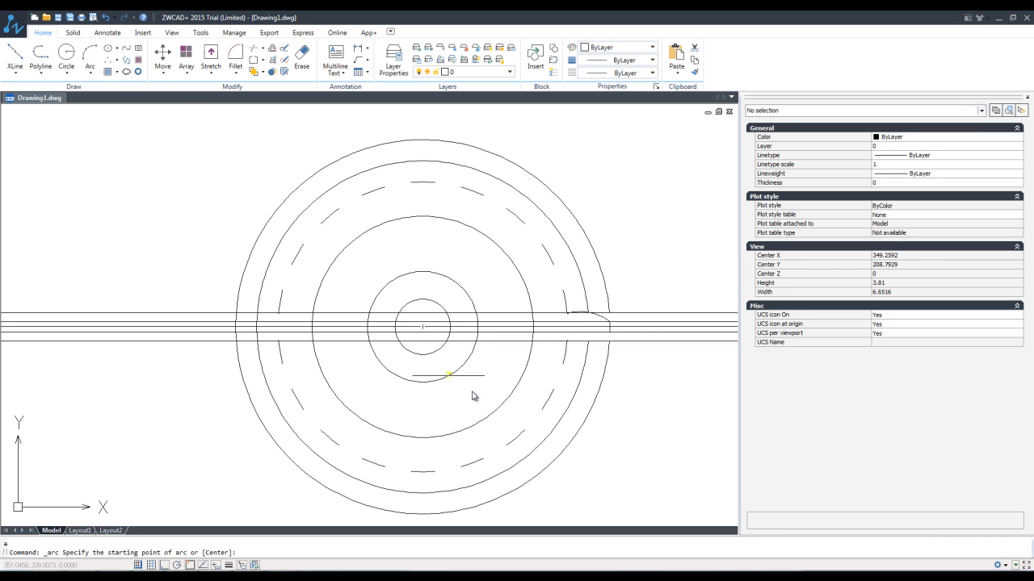
left_click(610, 336)
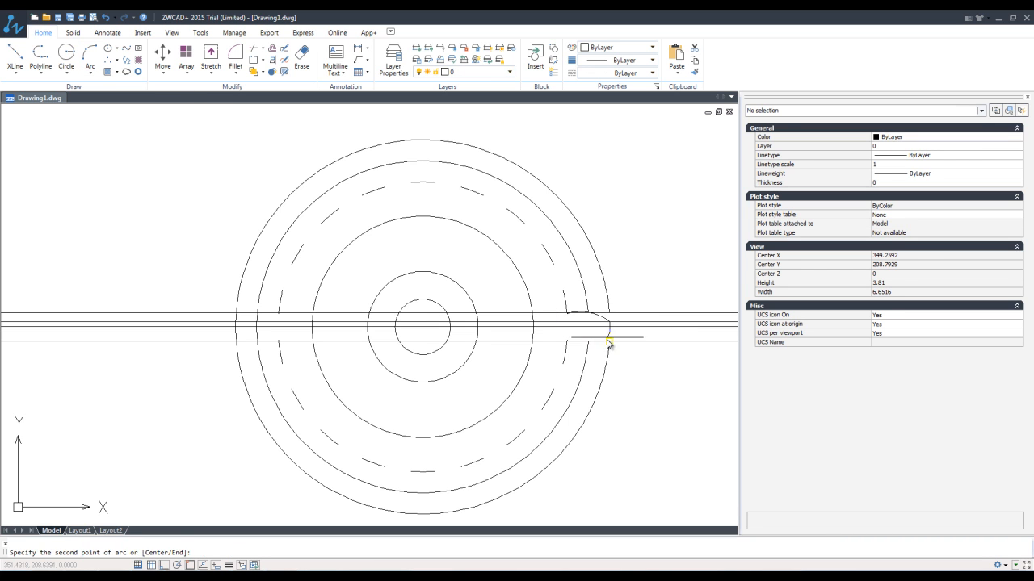
left_click(588, 342)
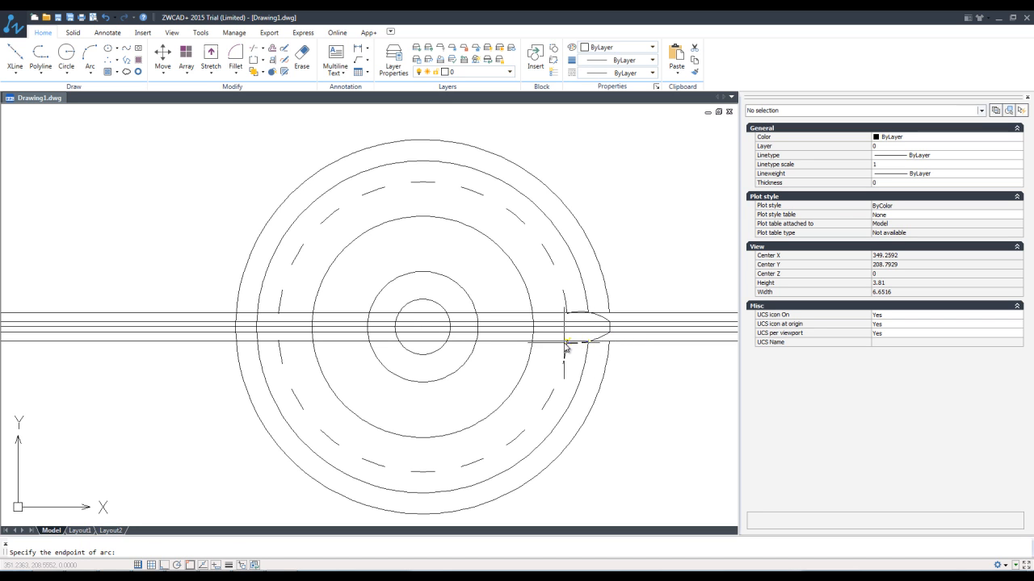
left_click(567, 342)
key("Return")
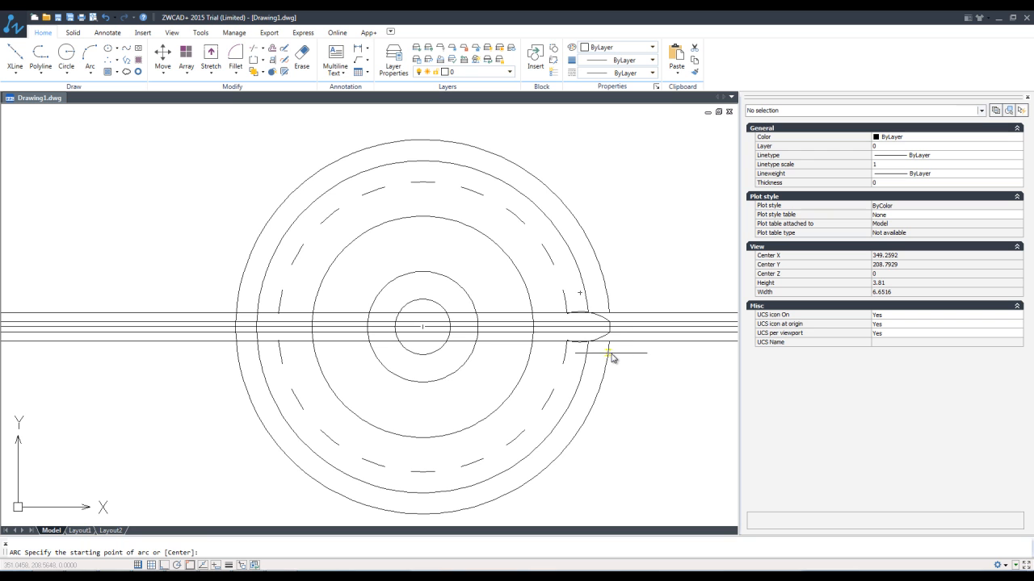
key("Escape")
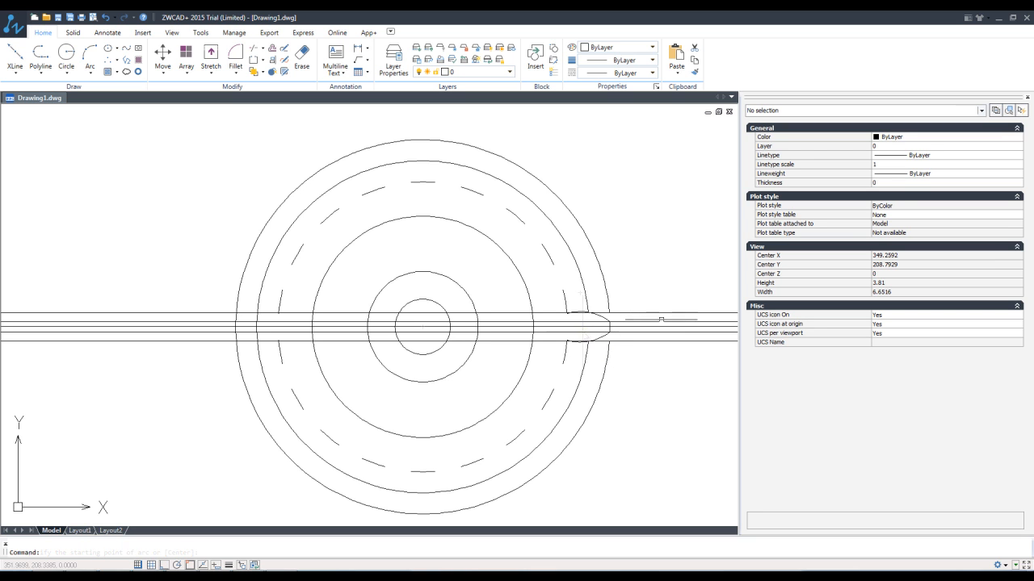
- Erase all the horizontal construction lines crossing the gear
left_click(672, 294)
left_click(657, 360)
right_click(656, 358)
left_click(692, 184)
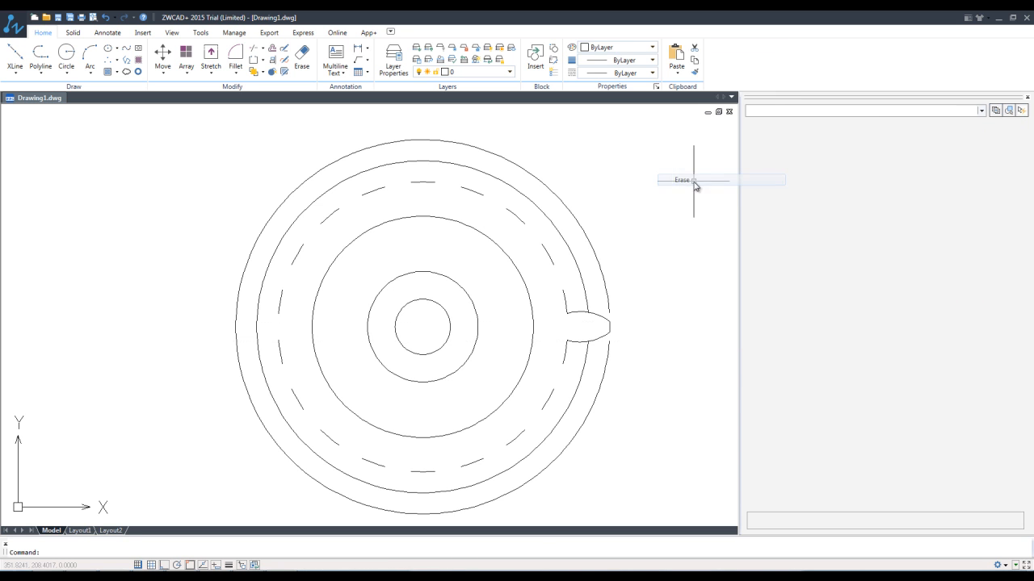
- Erase the large trimmed outer circle and the trimmed radius 1.5 circle, leaving the tooth outline
left_click(603, 285)
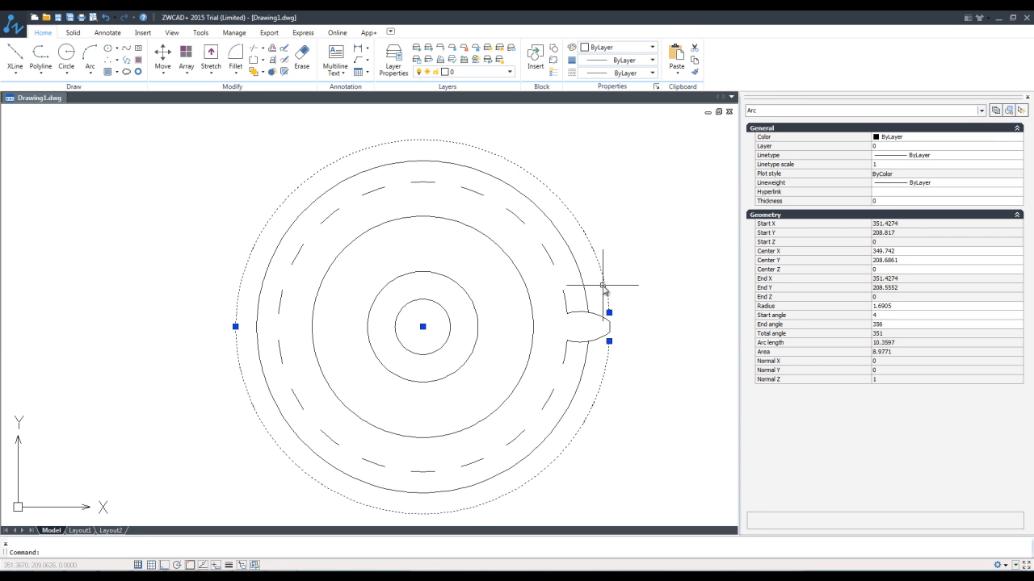
right_click(602, 285)
left_click(627, 397)
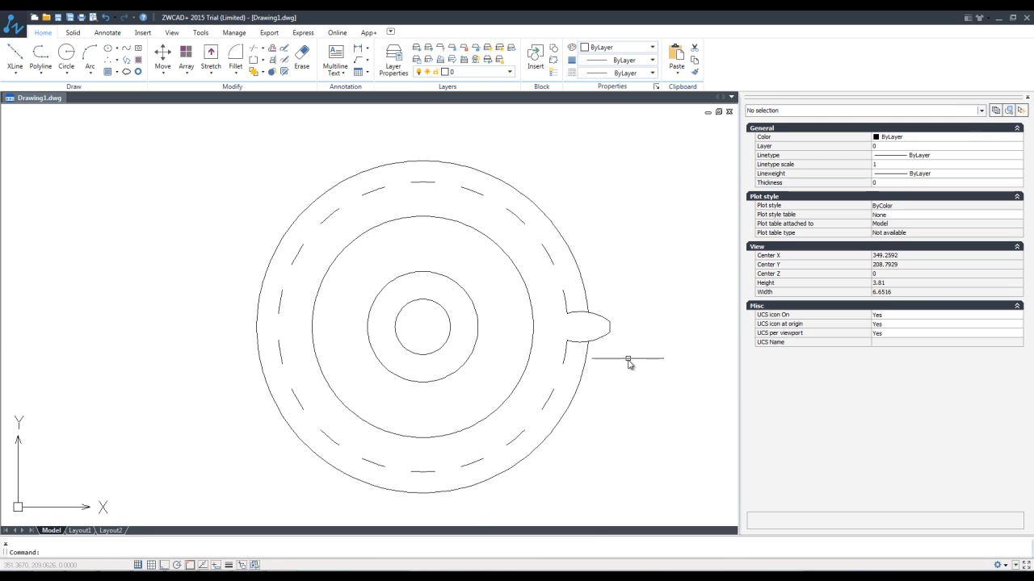
left_click(580, 276)
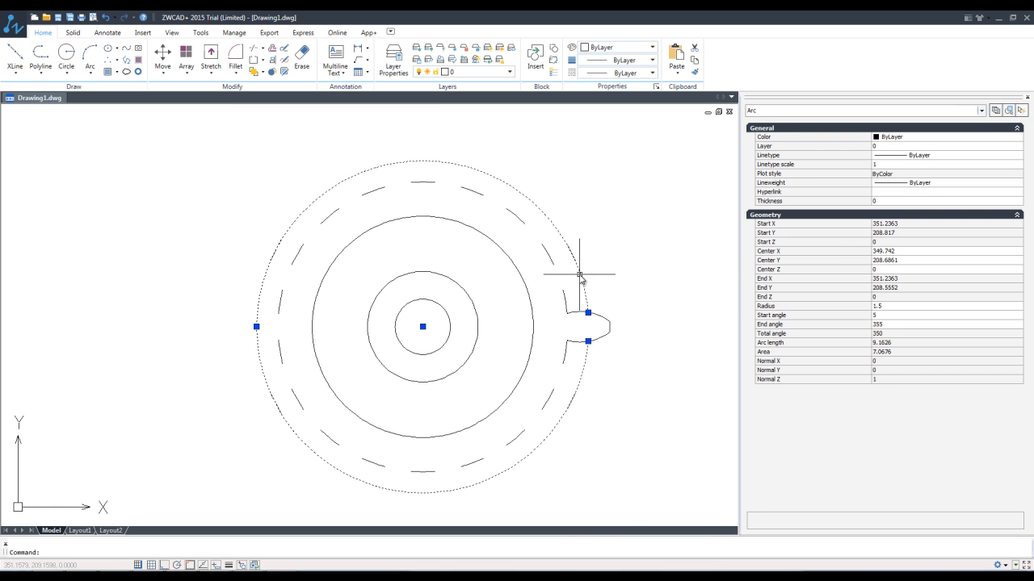
right_click(580, 276)
left_click(545, 396)
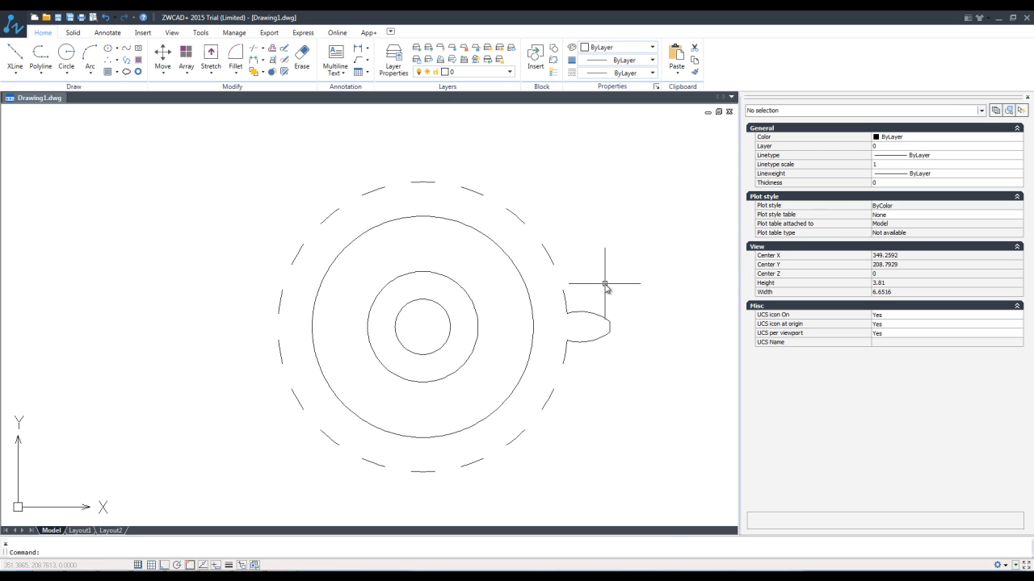
- Convert the upper tooth flank arc into a polyline with PEDIT
type("ped")
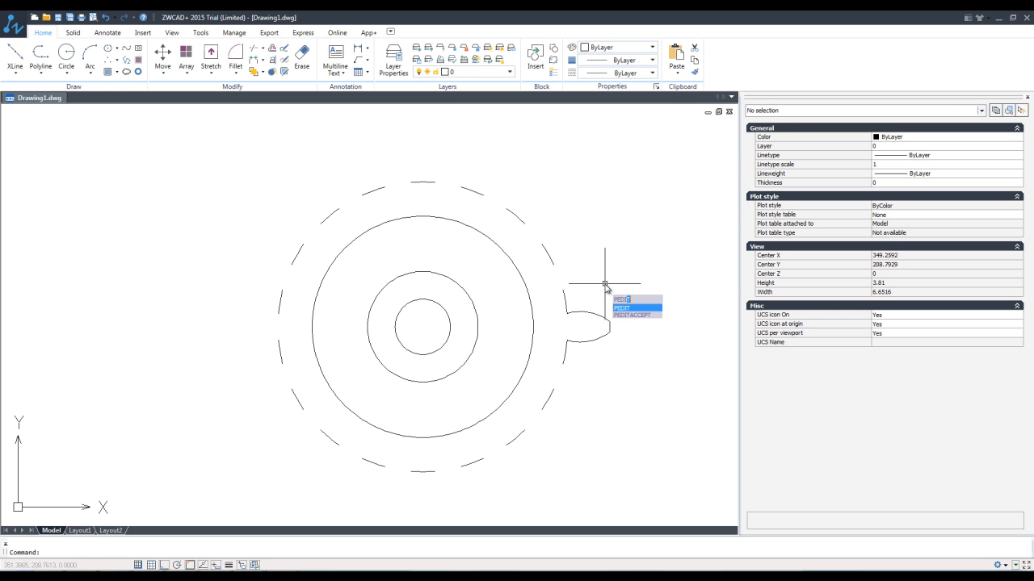
key("Return")
left_click(598, 318)
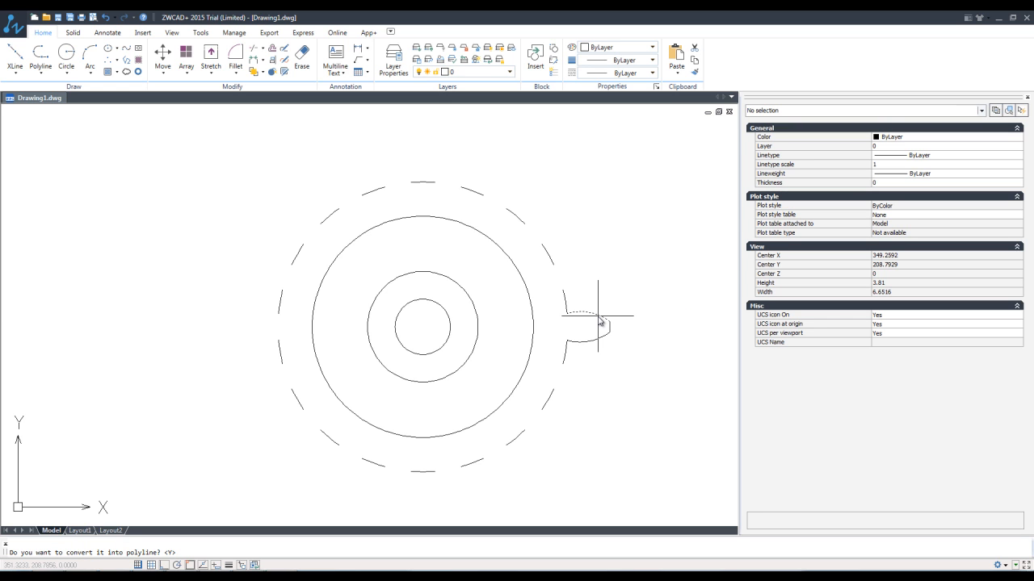
key("Return")
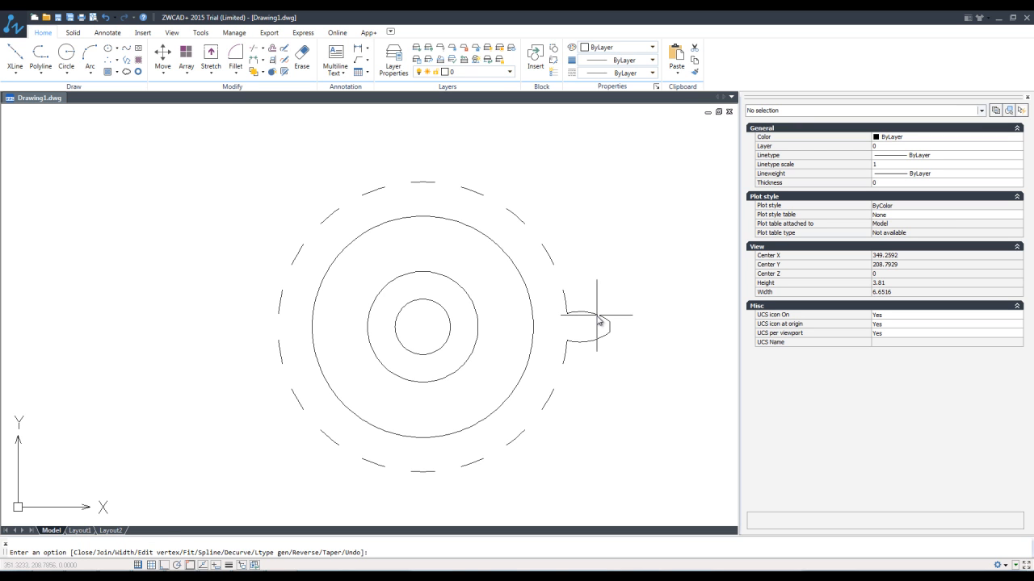
key("Escape")
left_click(597, 315)
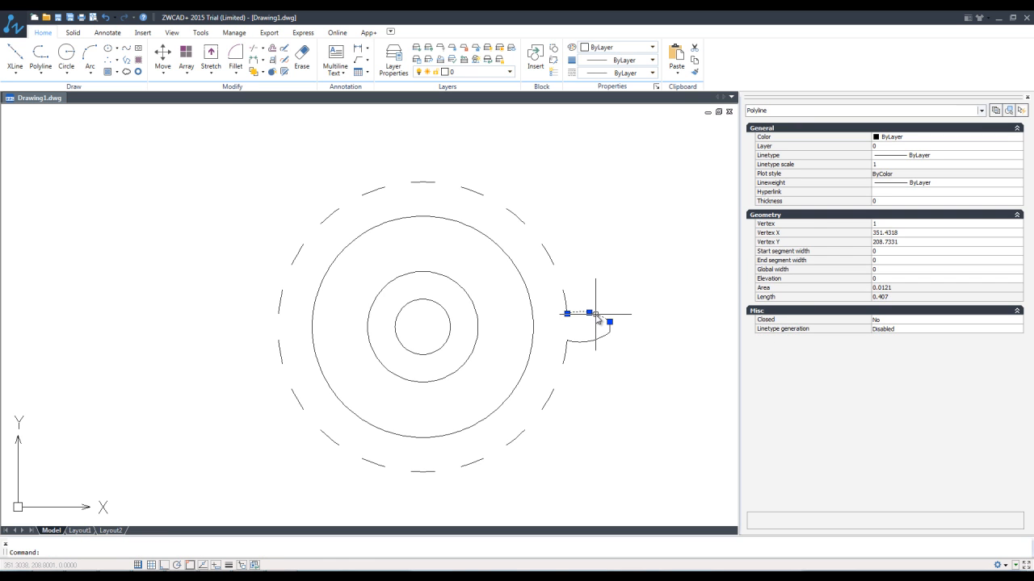
key("Escape")
- Convert the lower tooth flank arc into a polyline with PEDIT
type("pe")
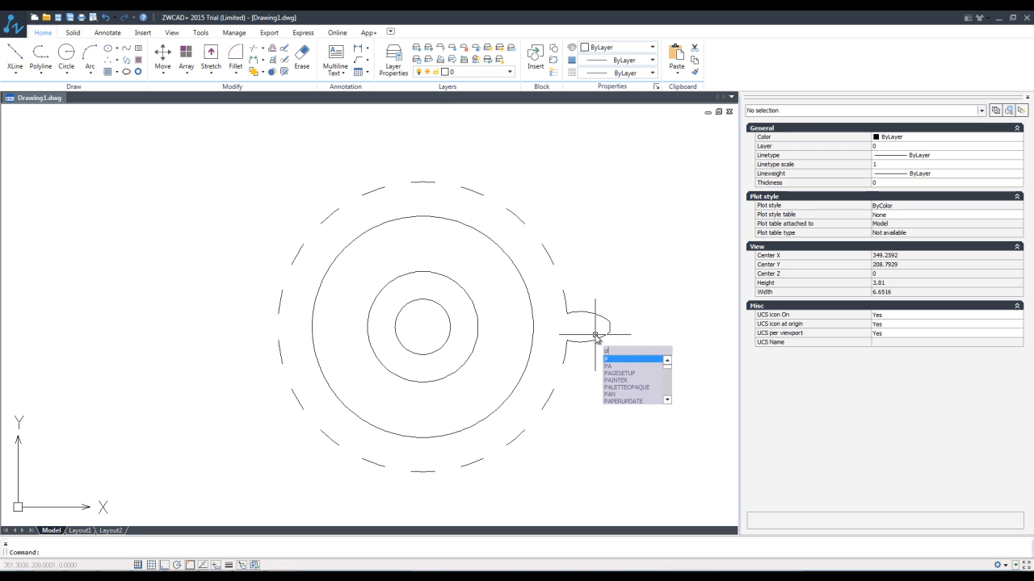
key("Return")
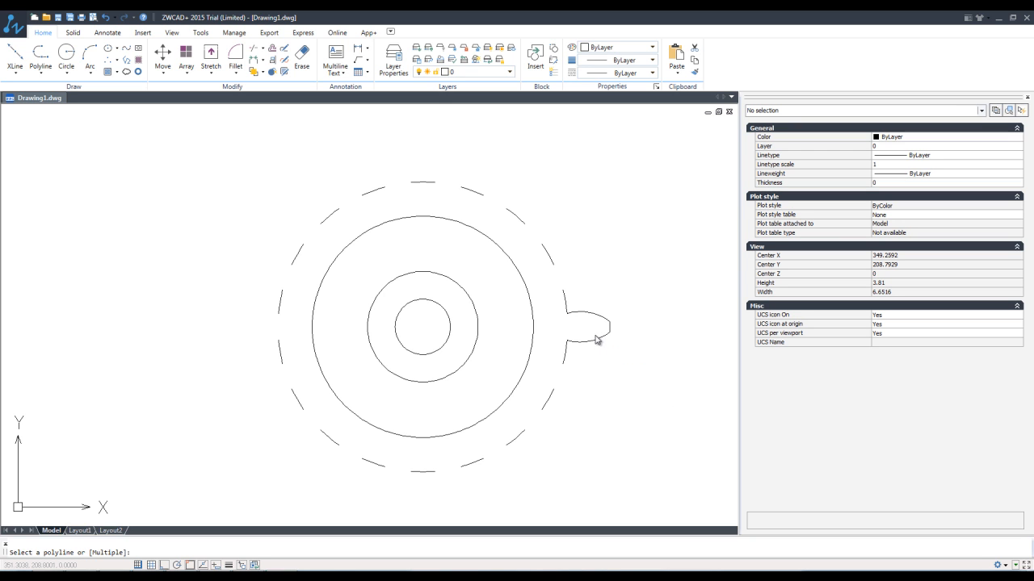
left_click(595, 341)
key("Return")
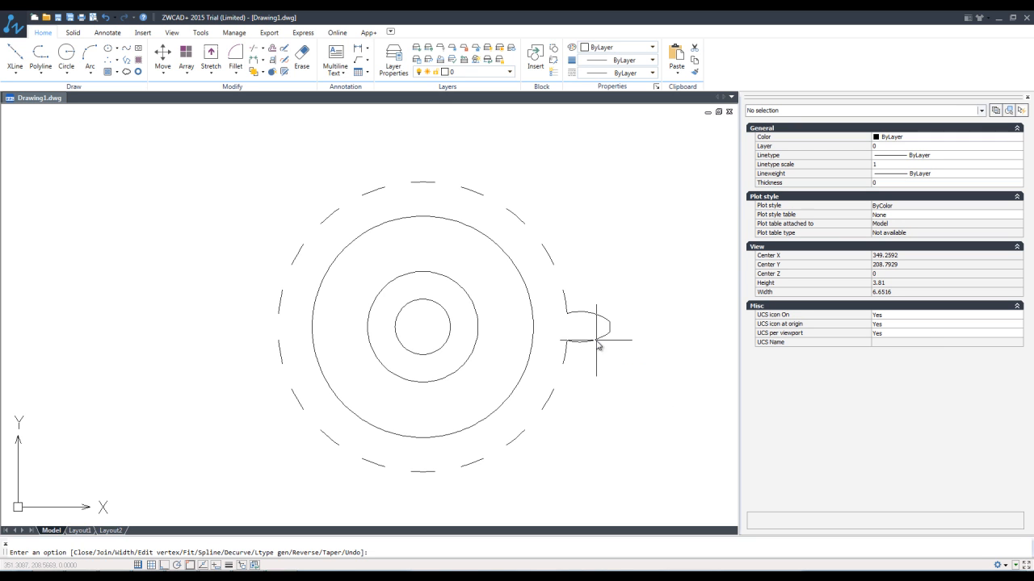
key("Return")
left_click(598, 342)
key("Escape")
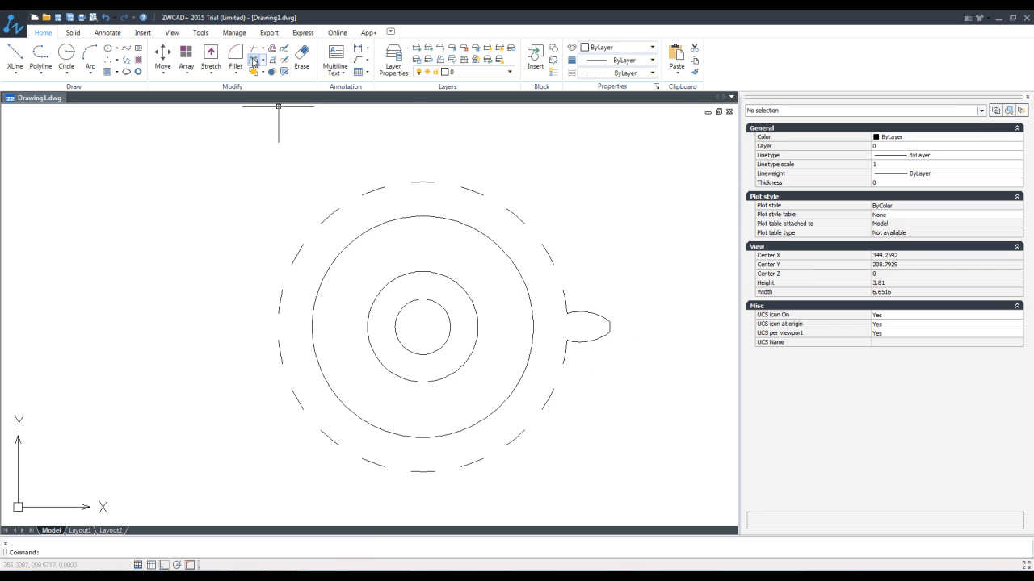
- Join the upper flank, tip arc and lower flank of the tooth into one polyline
left_click(254, 62)
left_click(584, 314)
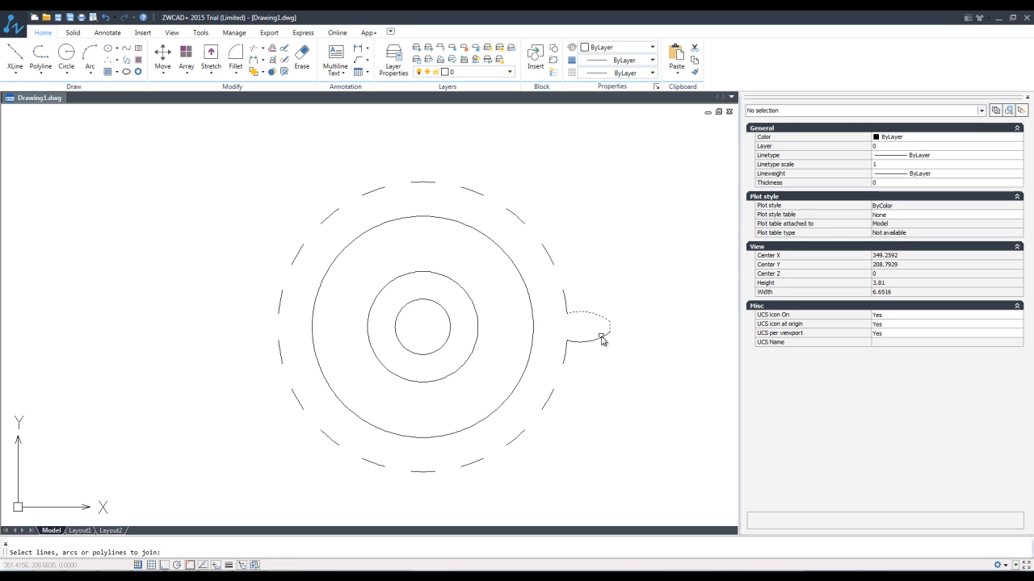
key("Return")
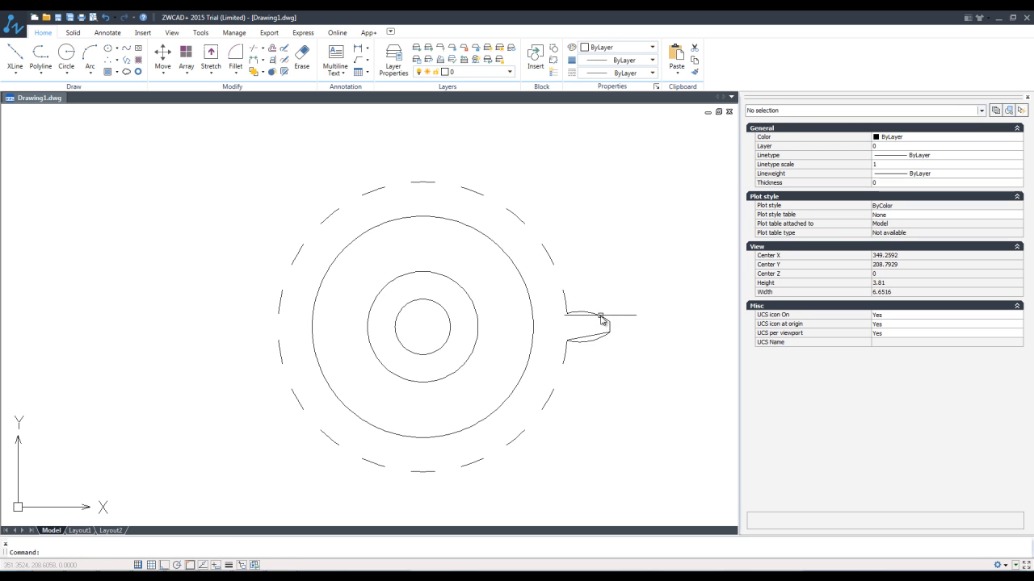
- Trim away the stray straight segment inside the tooth profile near its lower flank
left_click(253, 47)
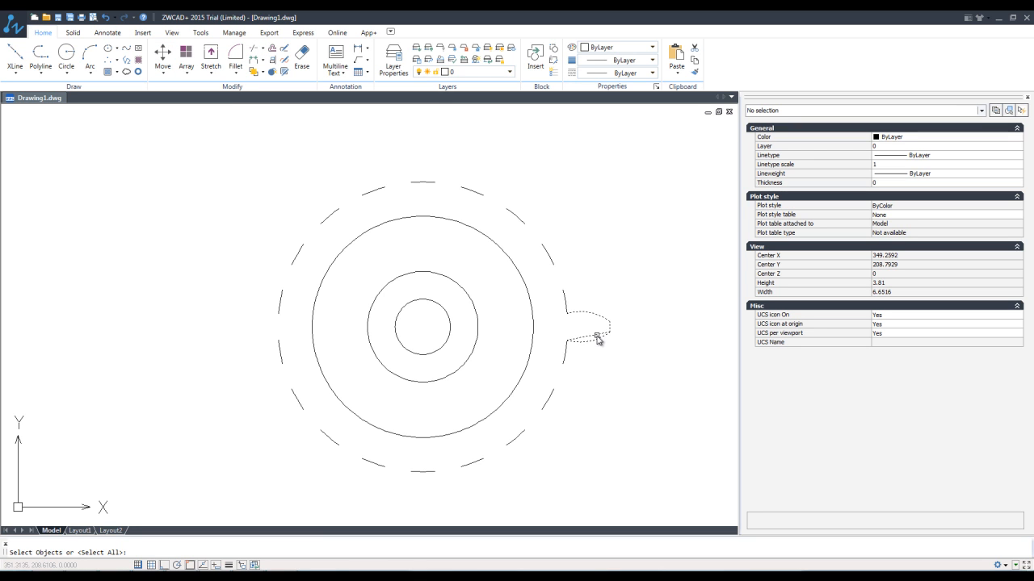
key("Return")
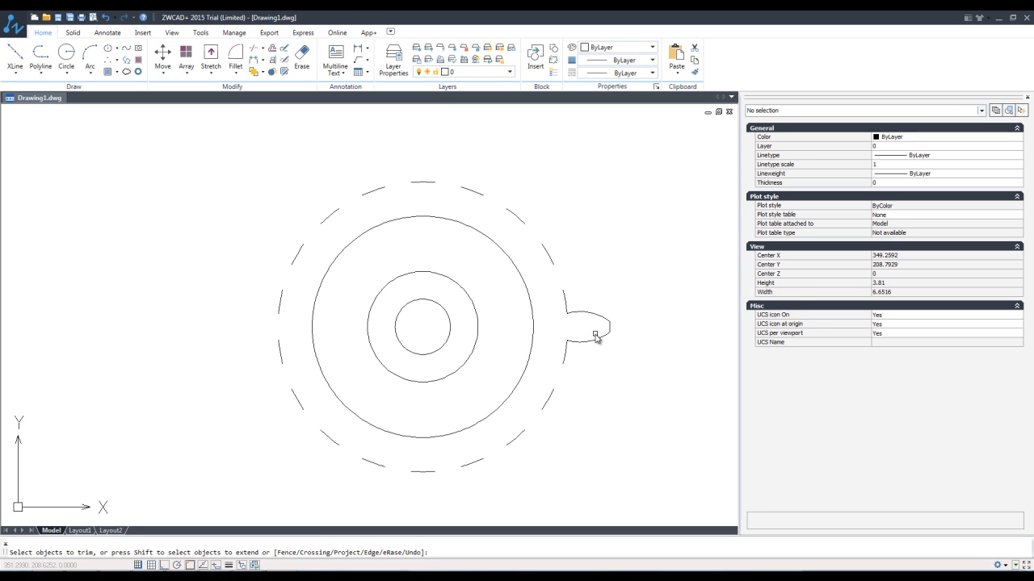
key("Return")
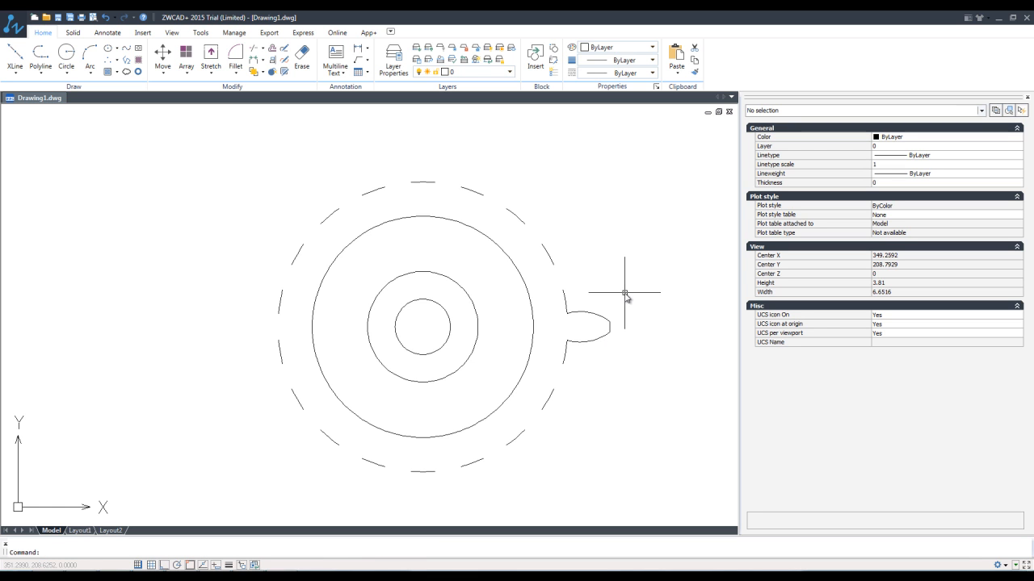
- Create a polar array of the tooth polyline around the gear's center with 18 items over 360 degrees, rotating the copies
scroll(623, 293, "up", 1)
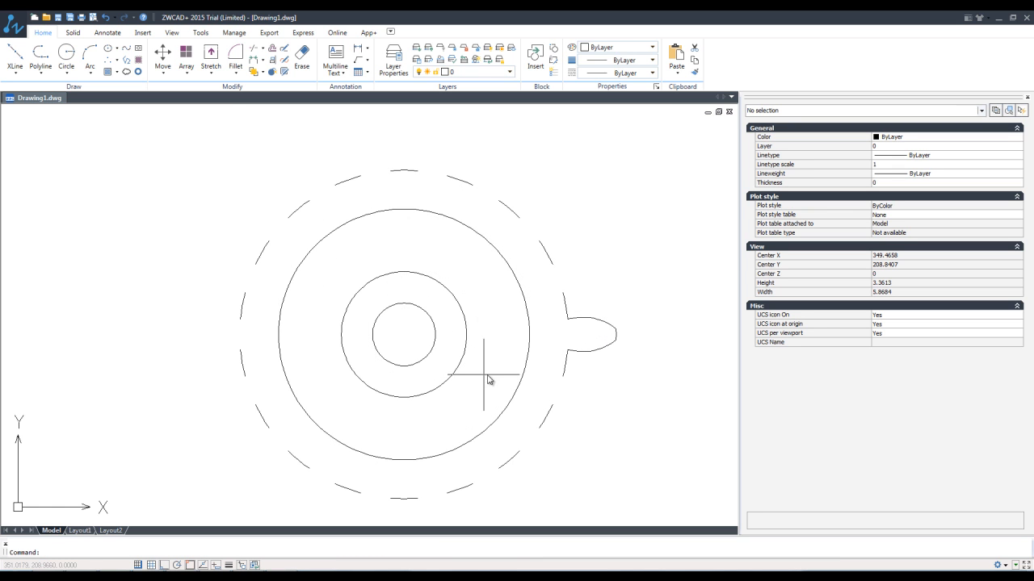
left_click(186, 60)
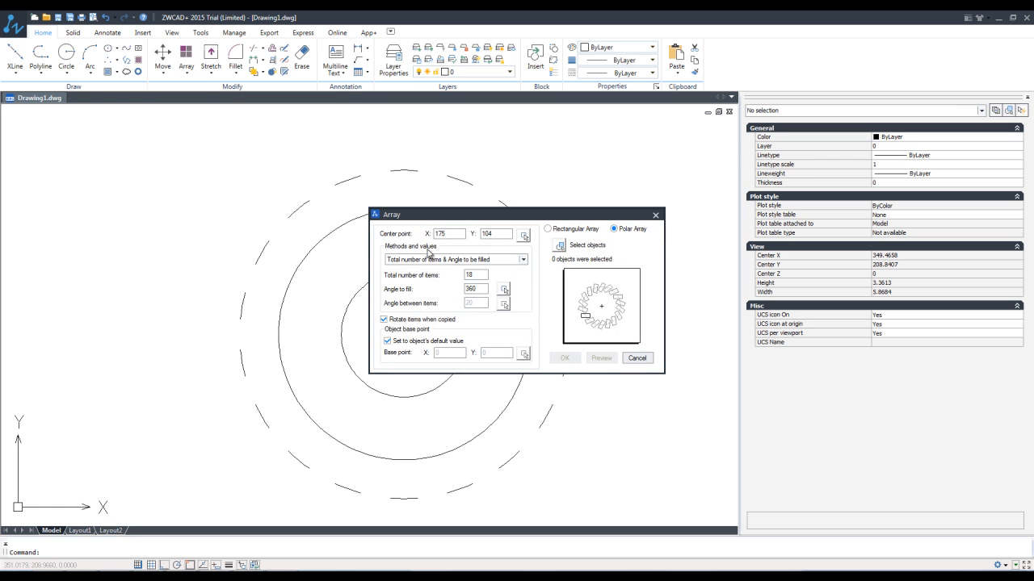
left_click(524, 237)
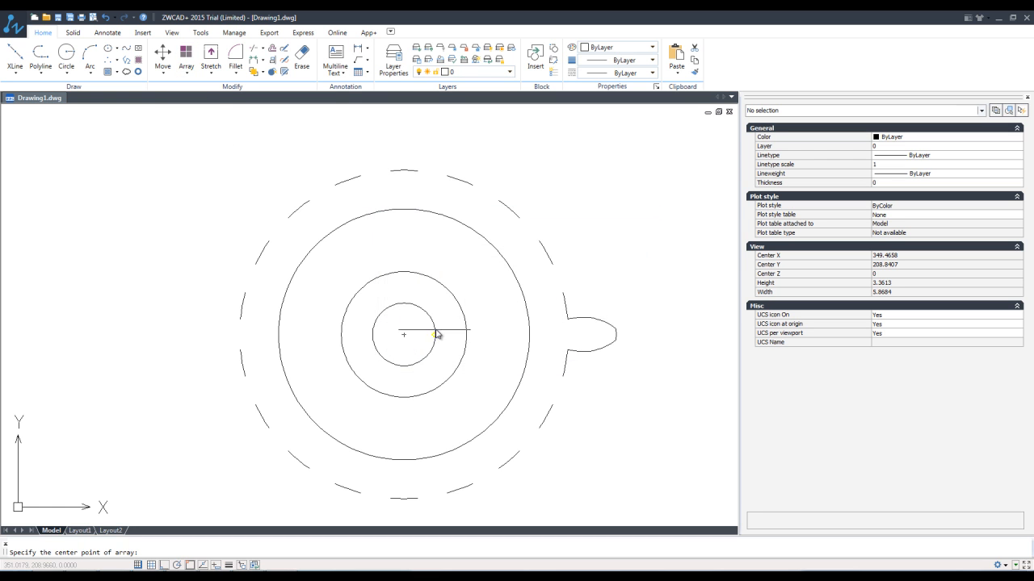
left_click(408, 339)
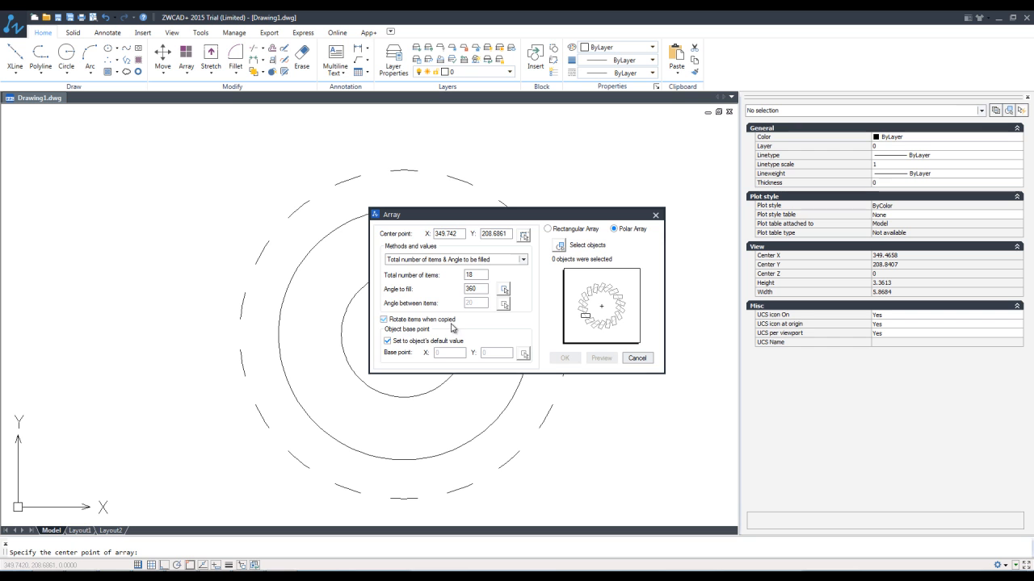
left_click(559, 247)
key("Return")
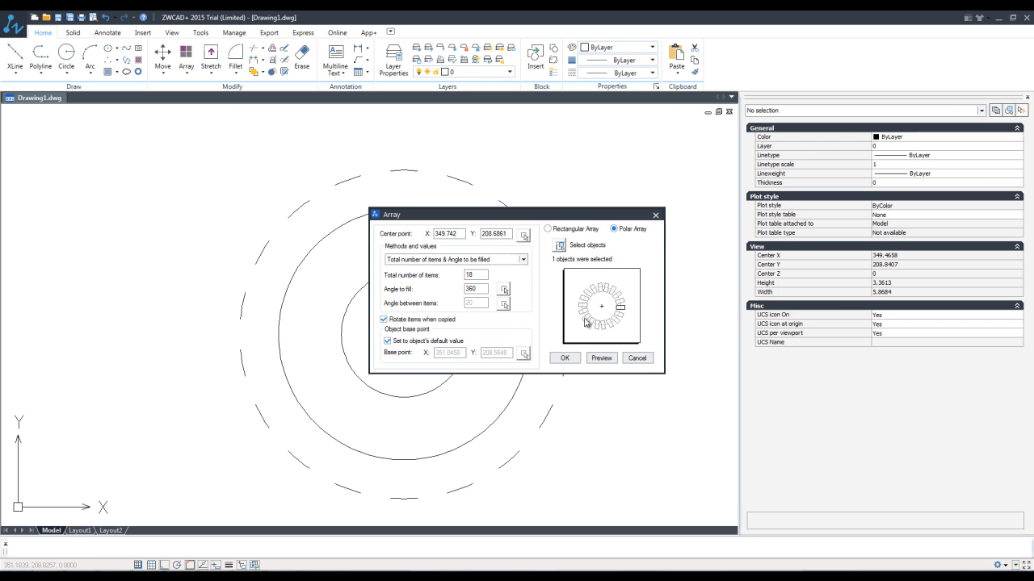
left_click(564, 358)
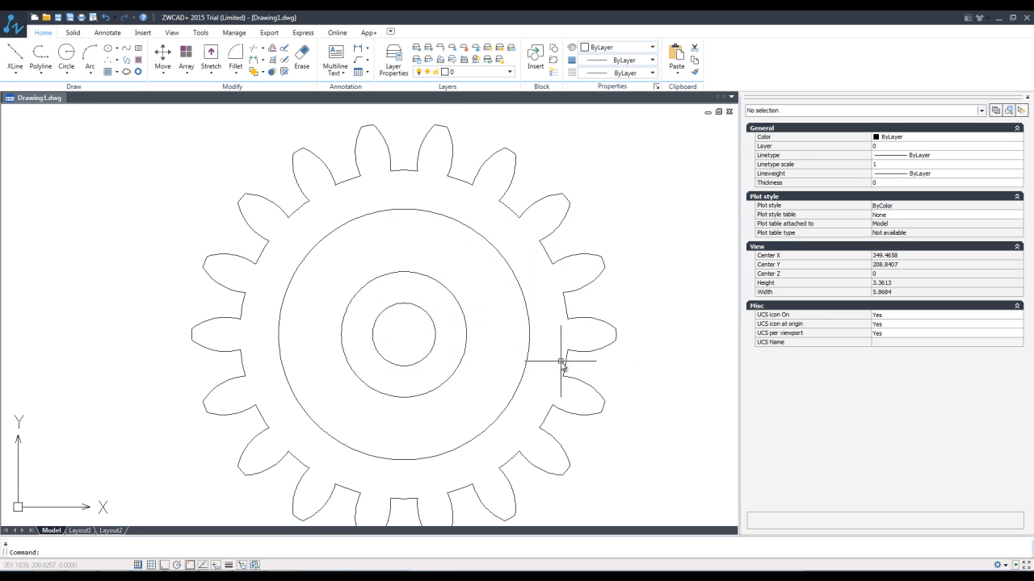
- Convert the root arc between the first and second teeth below the rightmost tooth into a polyline with PEDIT
scroll(464, 286, "down", 3)
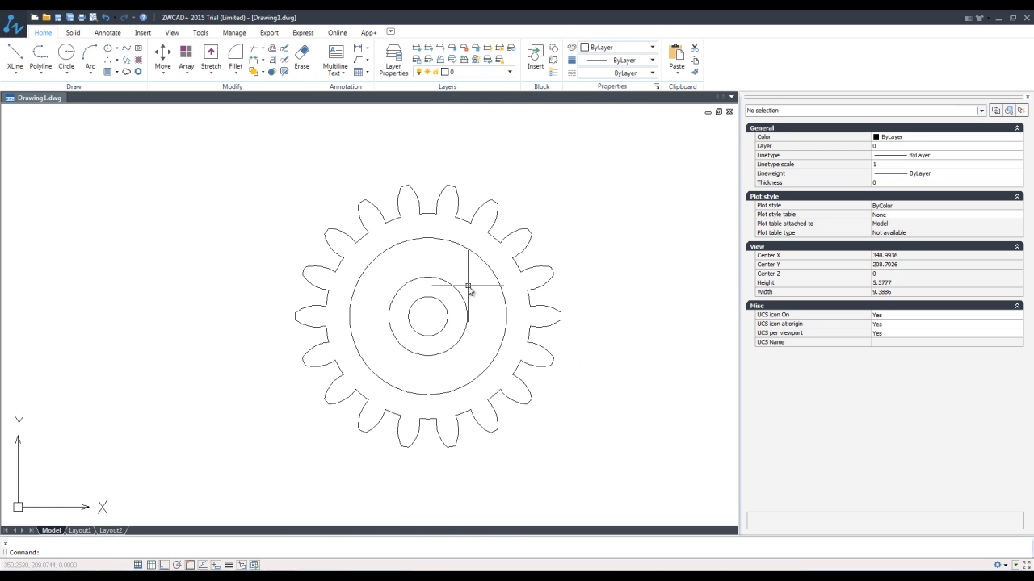
scroll(455, 279, "up", 2)
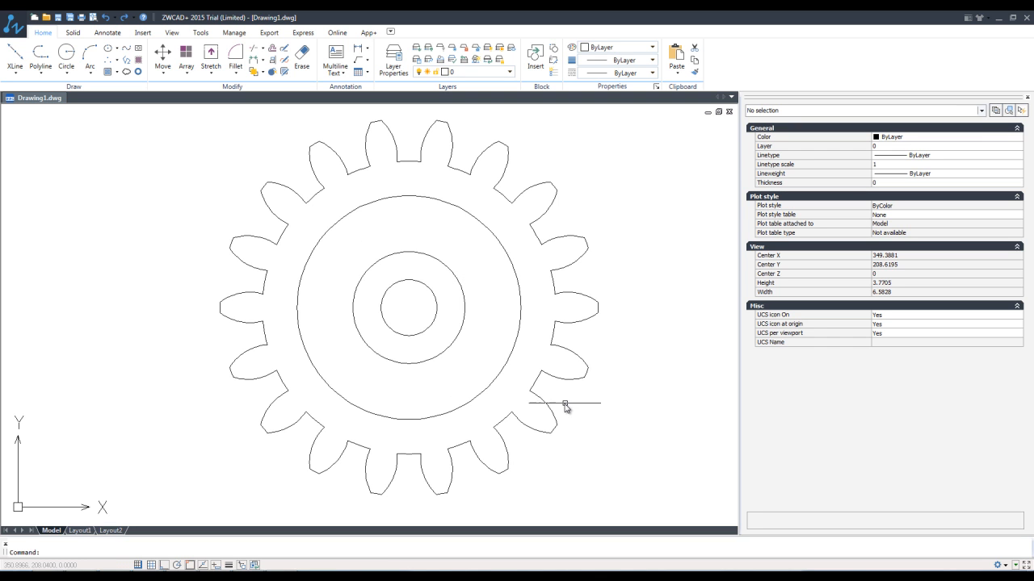
type("pedi")
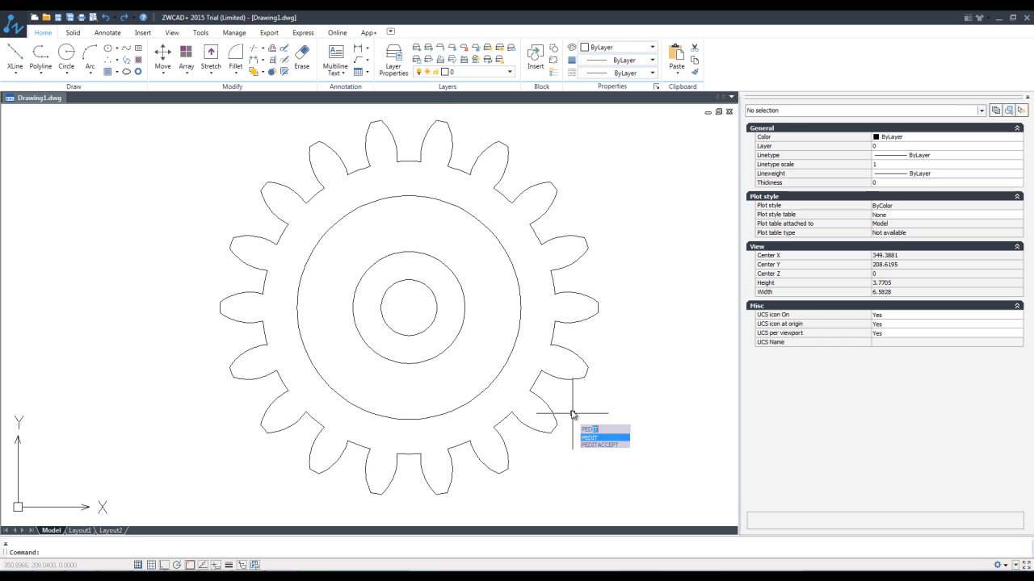
key("Return")
left_click(536, 388)
key("Return")
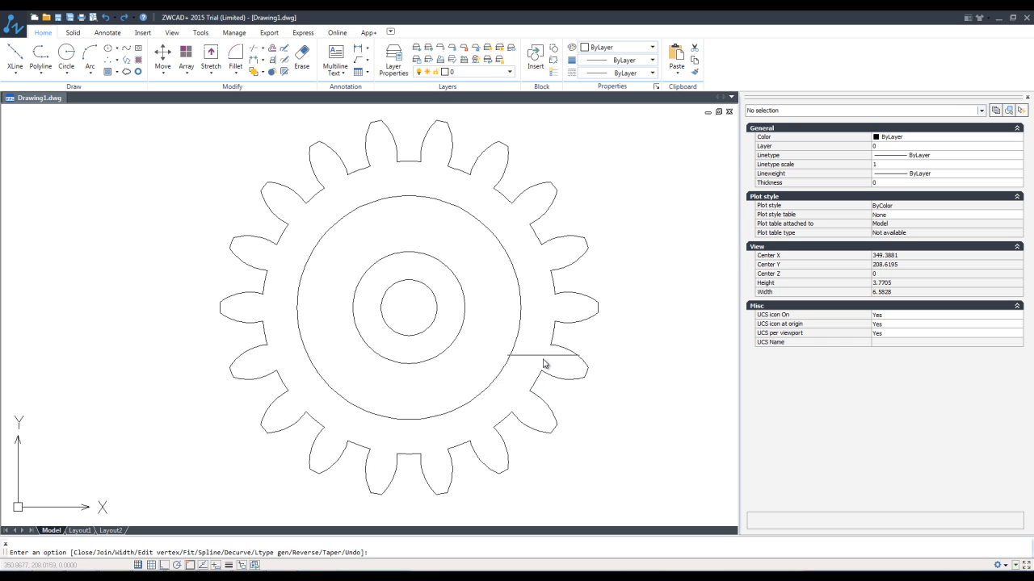
key("Return")
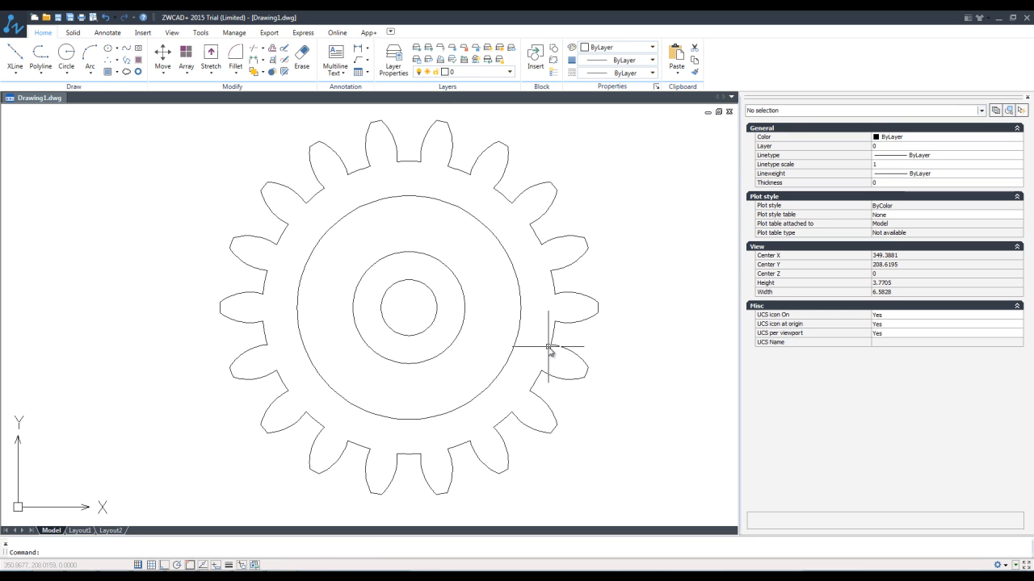
- Convert the root arc directly below the rightmost tooth into a polyline with PEDIT
type("ped")
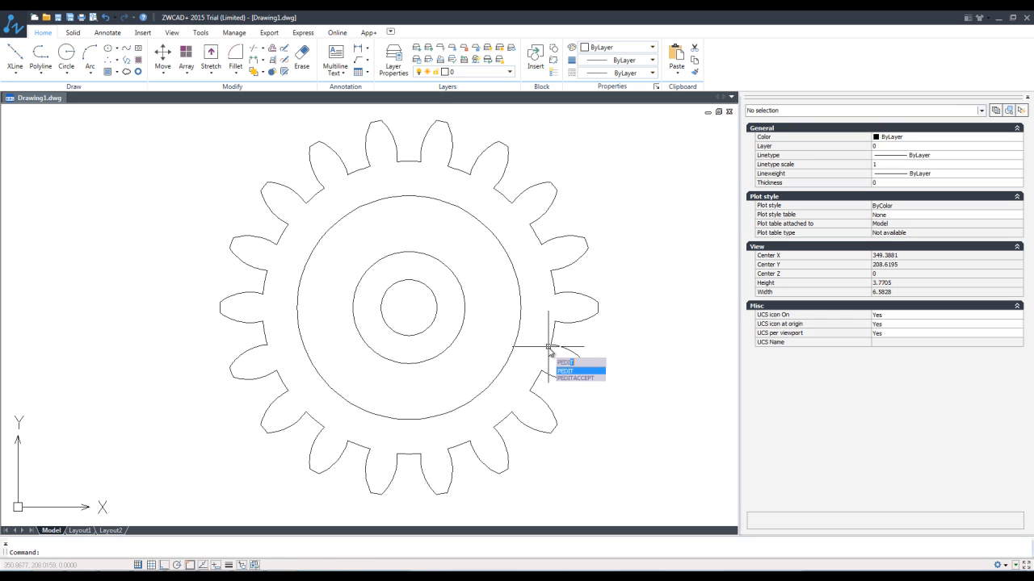
key("Return")
left_click(554, 334)
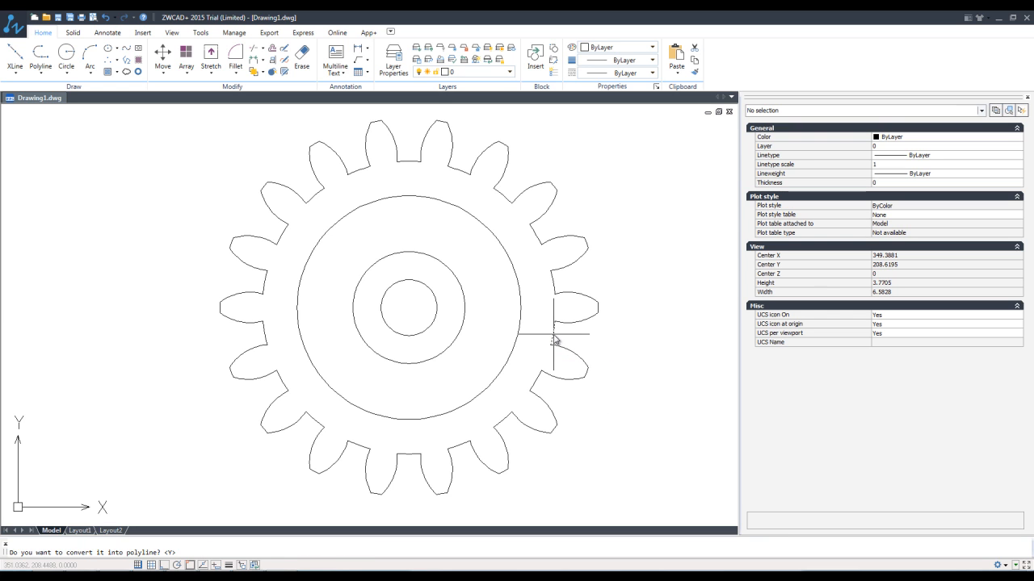
key("Return")
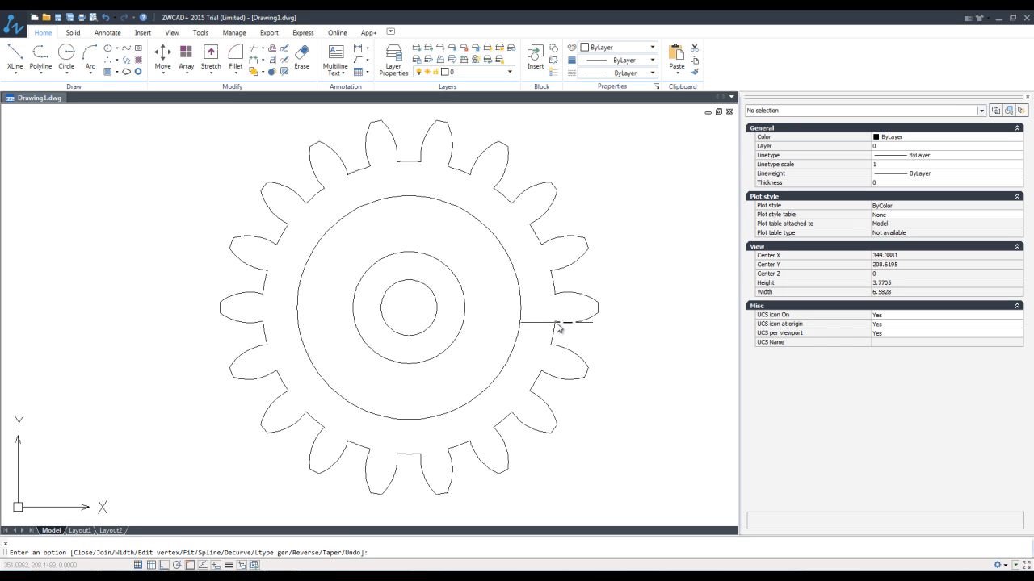
type("pedit")
key("Return")
key("Escape")
- Convert the root arc directly above the rightmost tooth into a polyline with PEDIT
type("ped")
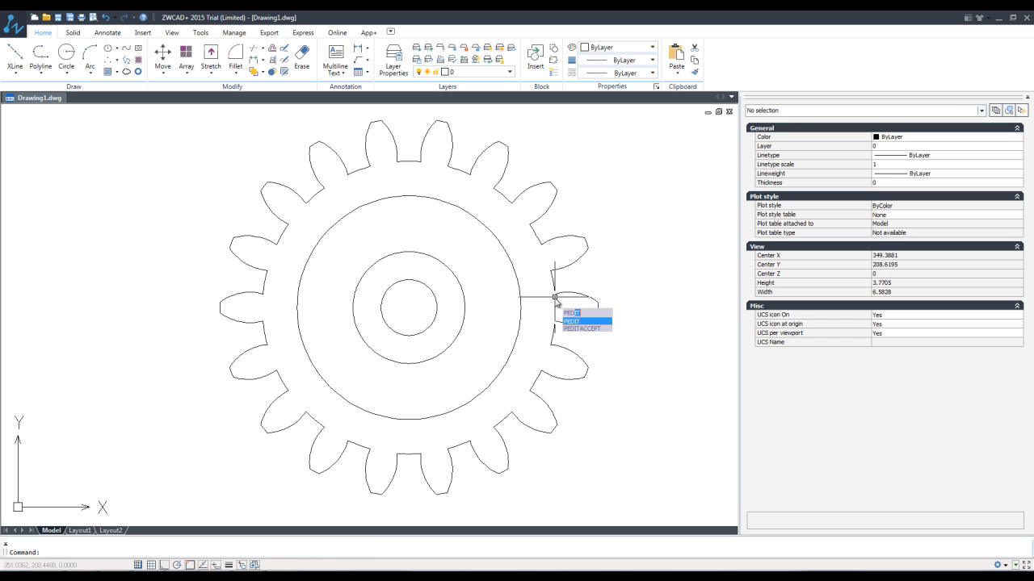
key("Return")
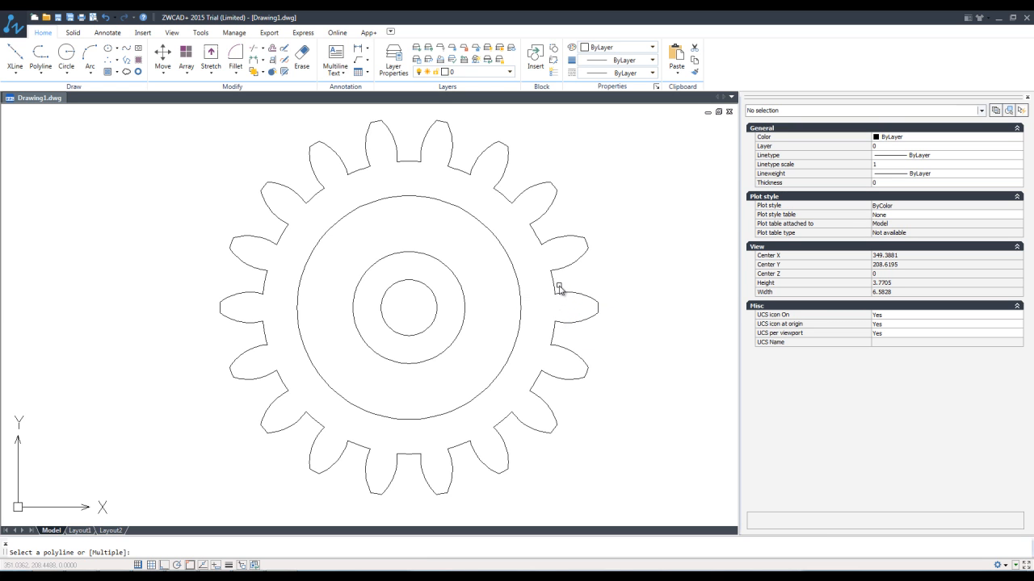
left_click(553, 287)
key("Return")
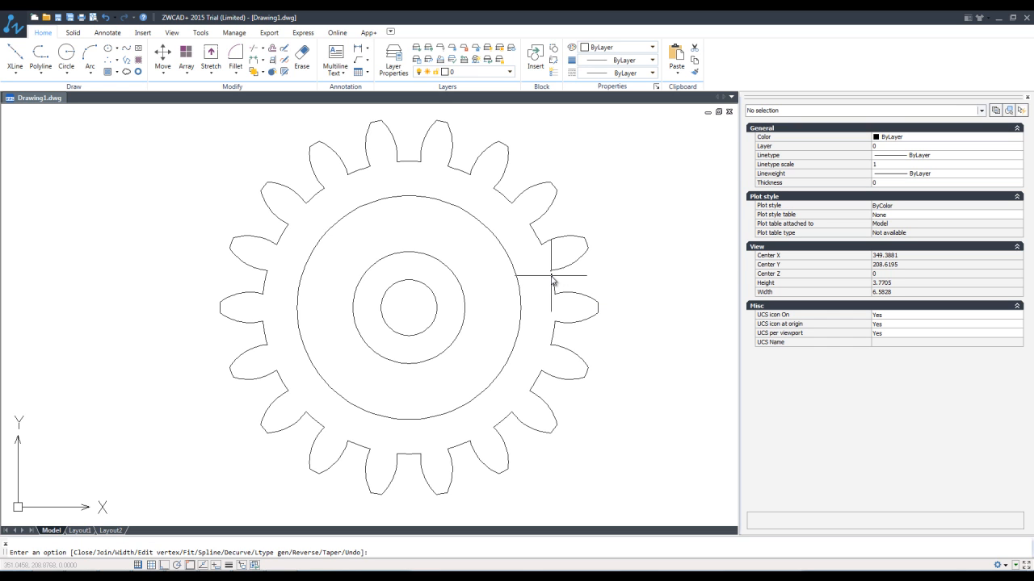
key("Escape")
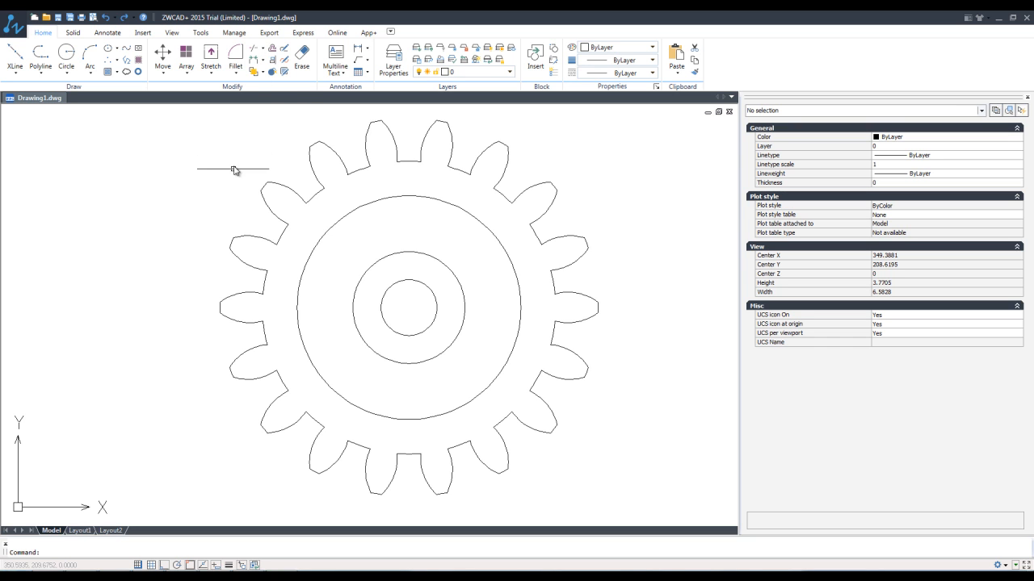
- Fillet the corners between the tooth flanks and root arcs around the gear with a radius of 0.05
left_click(238, 60)
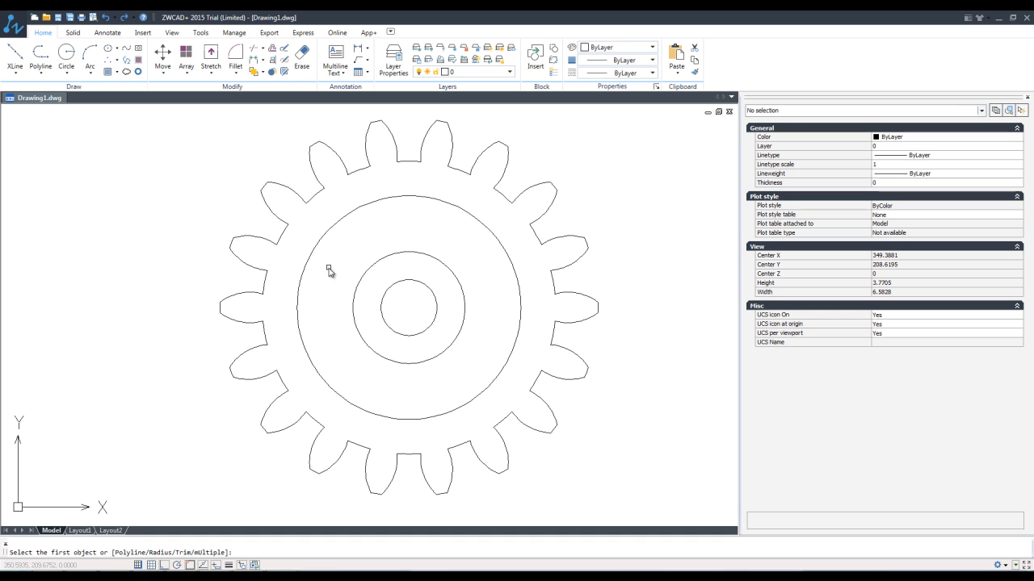
type("r")
key("Return")
type("0.05")
key("Return")
left_click(533, 395)
left_click(531, 390)
key("Escape")
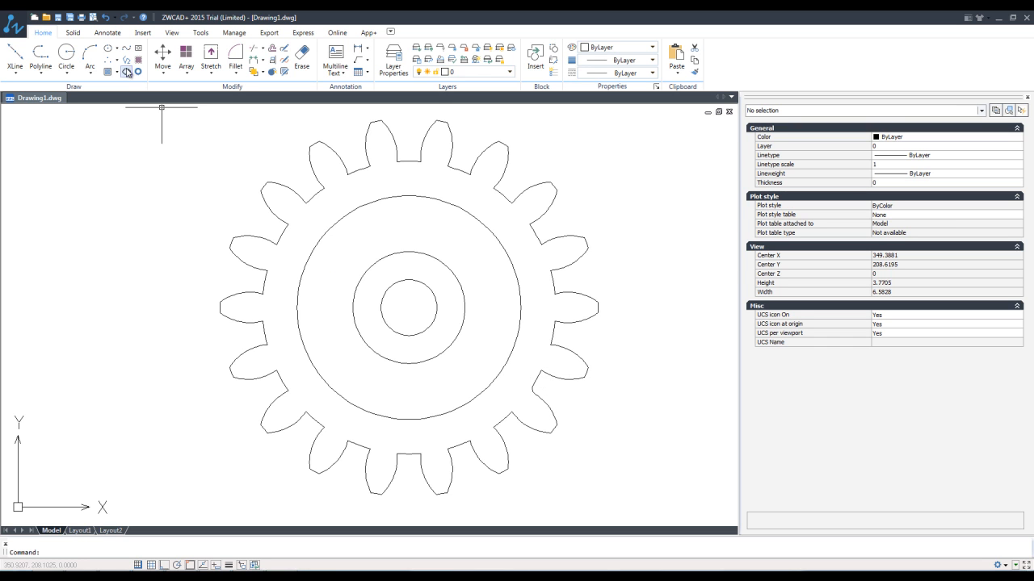
left_click(235, 55)
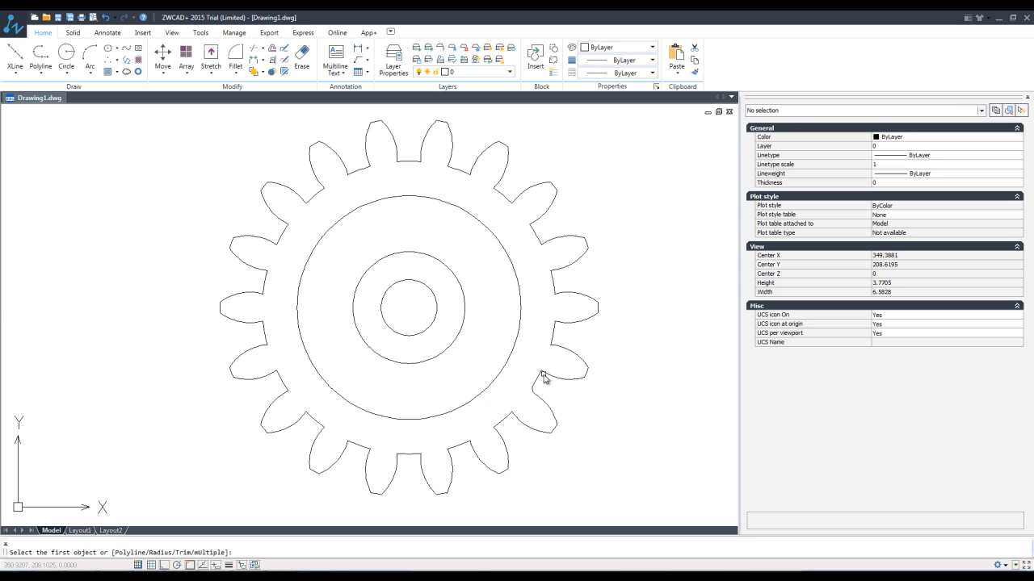
left_click(559, 322)
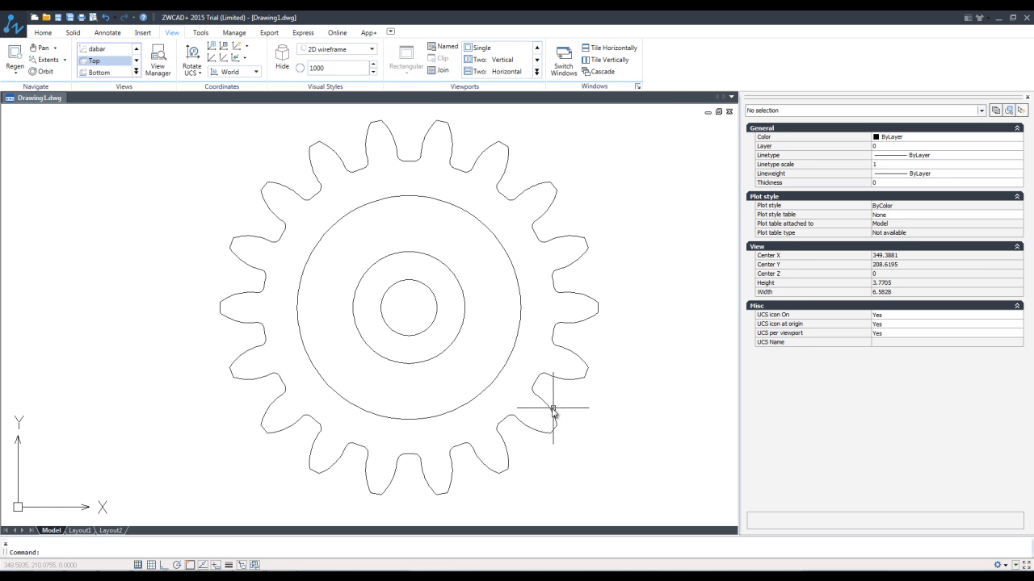
- Check that the gear outline selects as one polyline, and switch to the Southwest isometric view
left_click(552, 410)
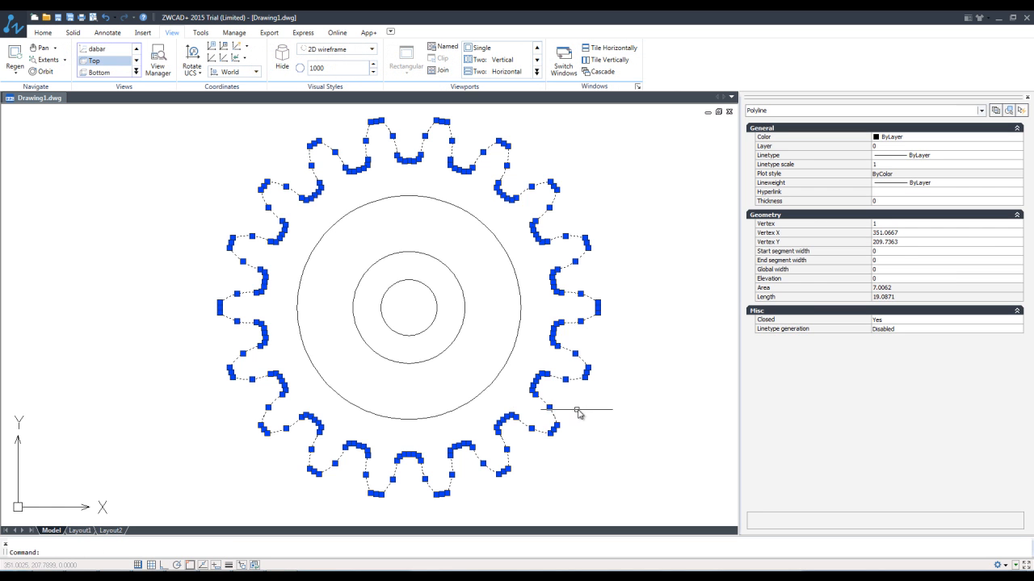
key("Escape")
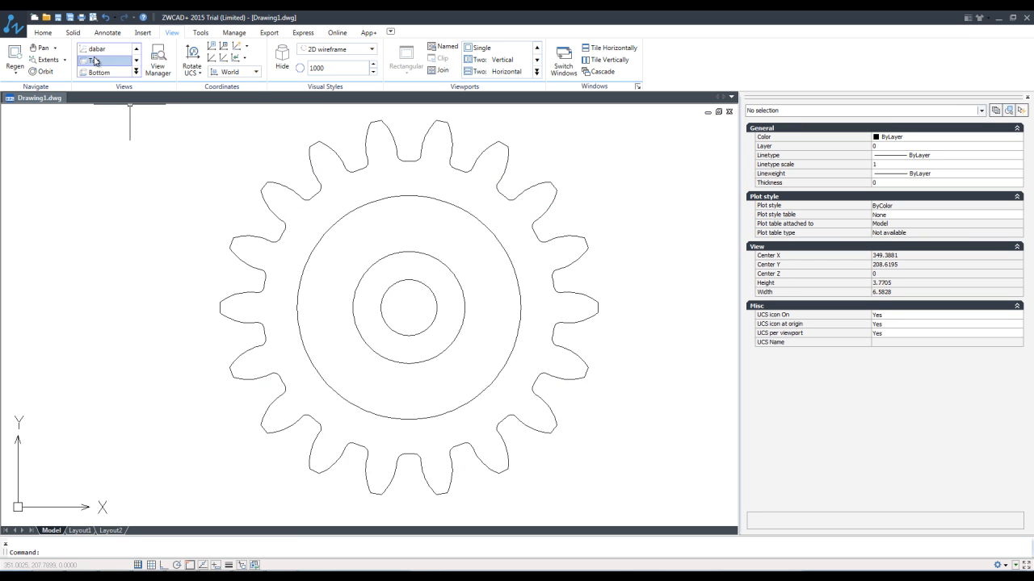
left_click(135, 72)
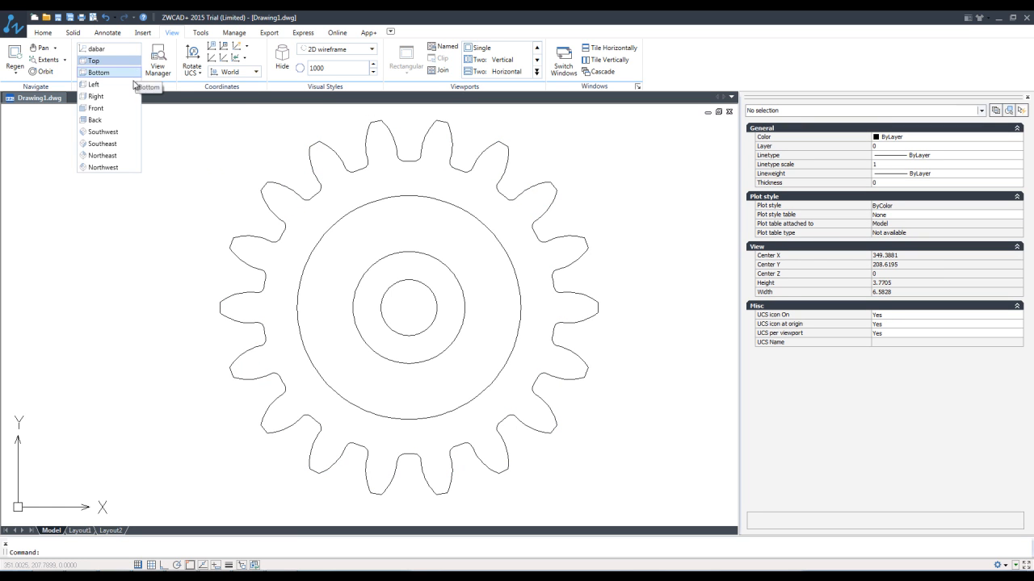
left_click(103, 132)
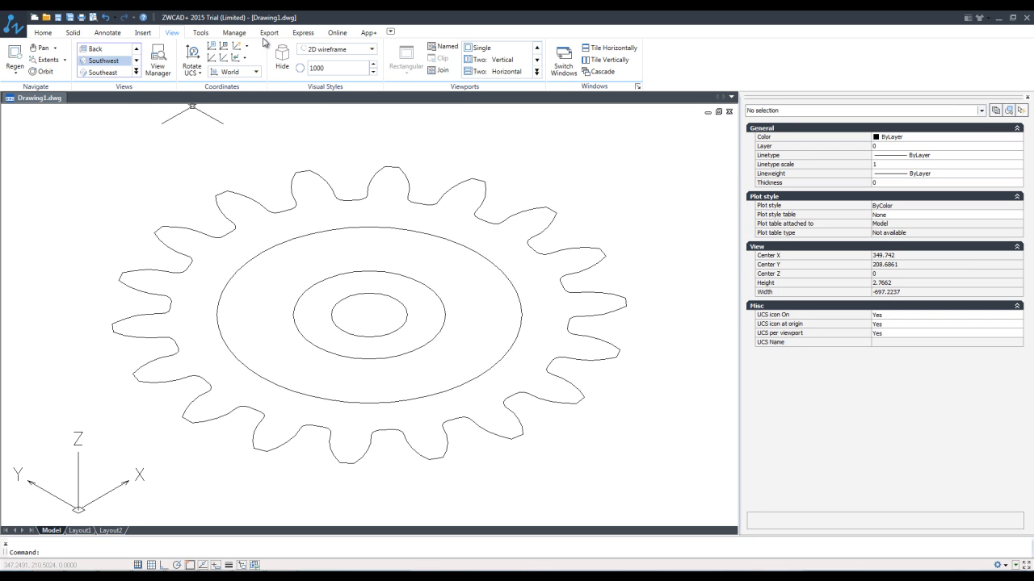
- Orbit the gear to view it from a lower angle and restore the Southwest isometric view
left_click(74, 33)
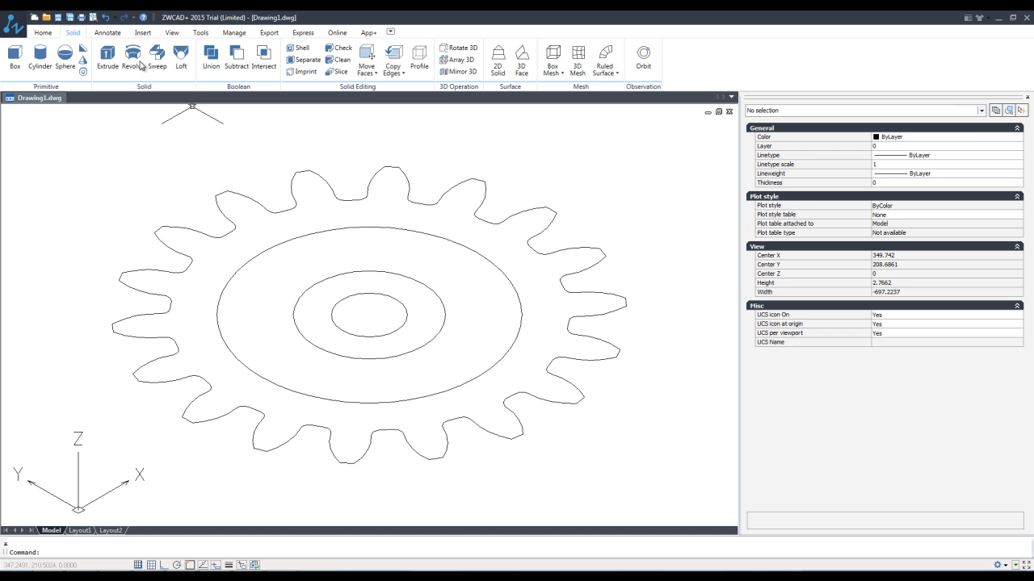
left_click(643, 56)
left_click_drag(485, 243, 436, 242)
key("Escape")
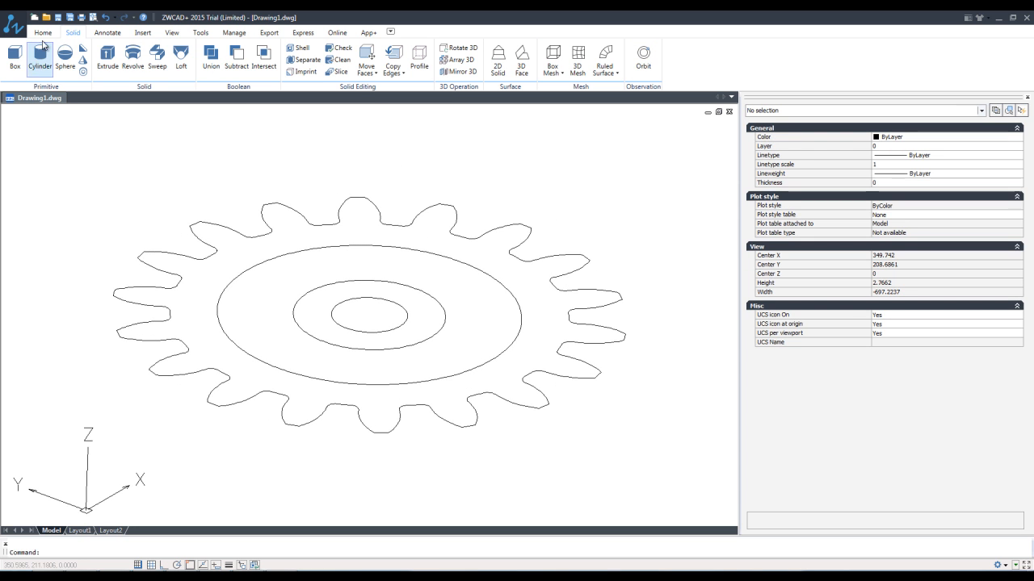
left_click(145, 34)
left_click(172, 32)
left_click(103, 61)
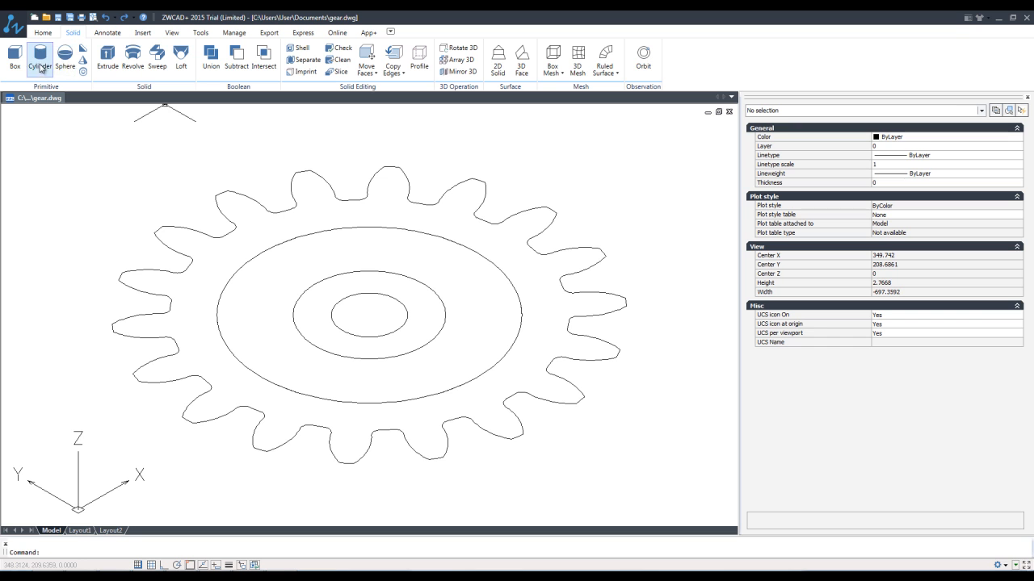
- Extrude the toothed gear outline to a height of -1 with a taper angle of 0
left_click(107, 63)
left_click(178, 277)
key("Return")
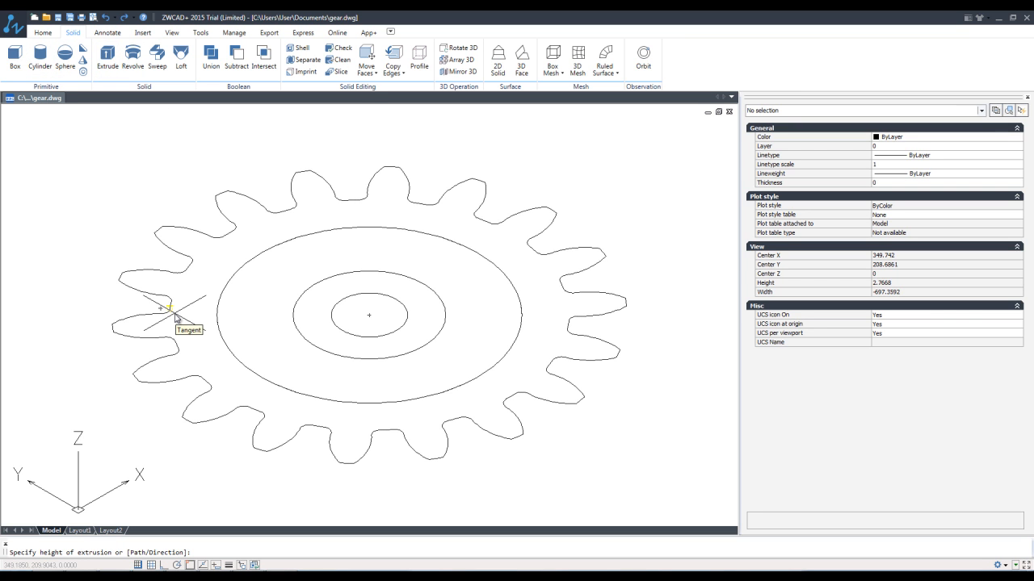
type("-1")
key("Return")
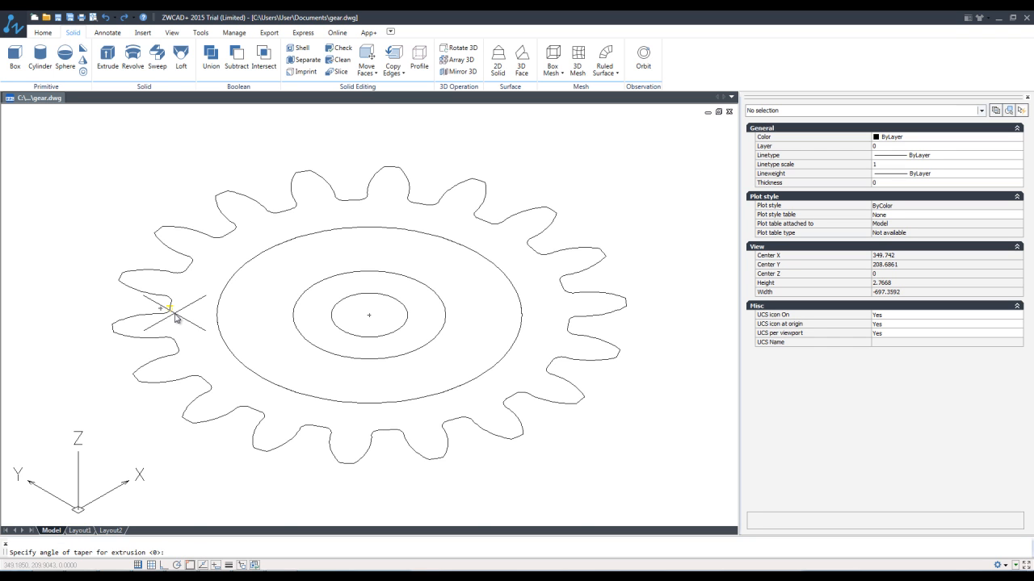
key("Return")
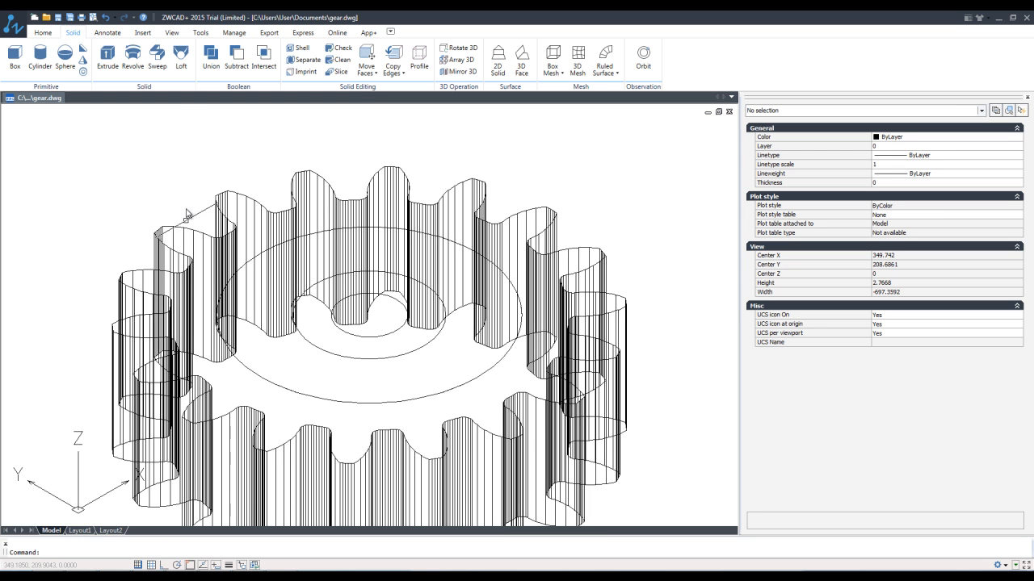
- Extrude the largest circle inside the gear to a height of -1 with a taper angle of 0
left_click(111, 60)
left_click(267, 381)
key("Return")
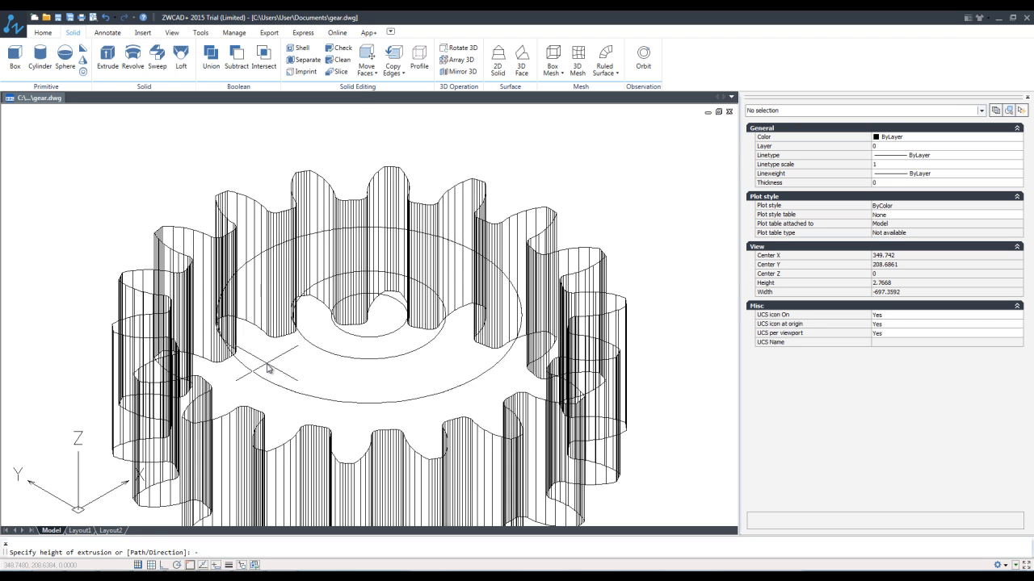
type("-1")
key("Return")
key("Return")
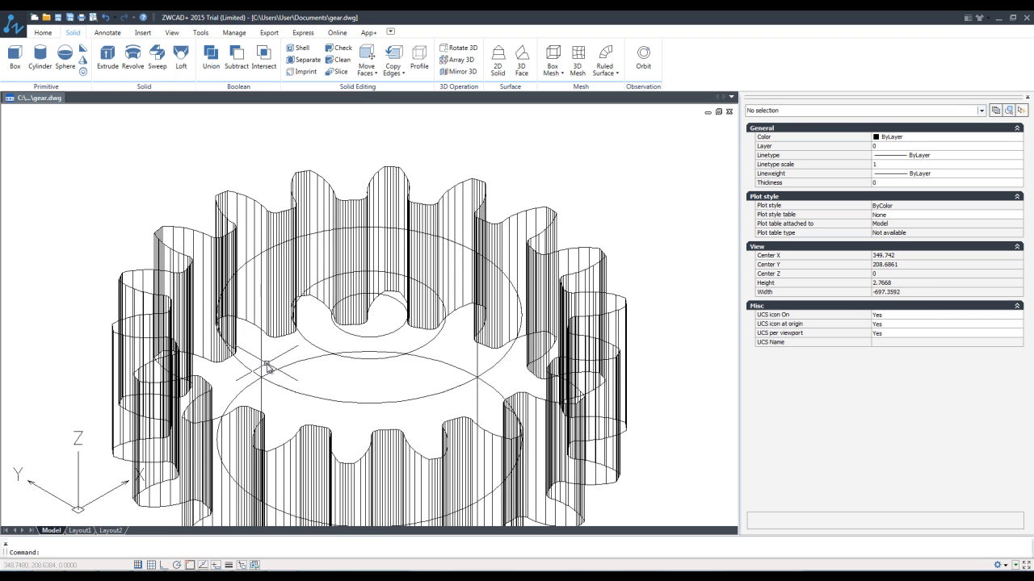
- Subtract the large inner cylinder from the toothed gear solid
left_click(235, 59)
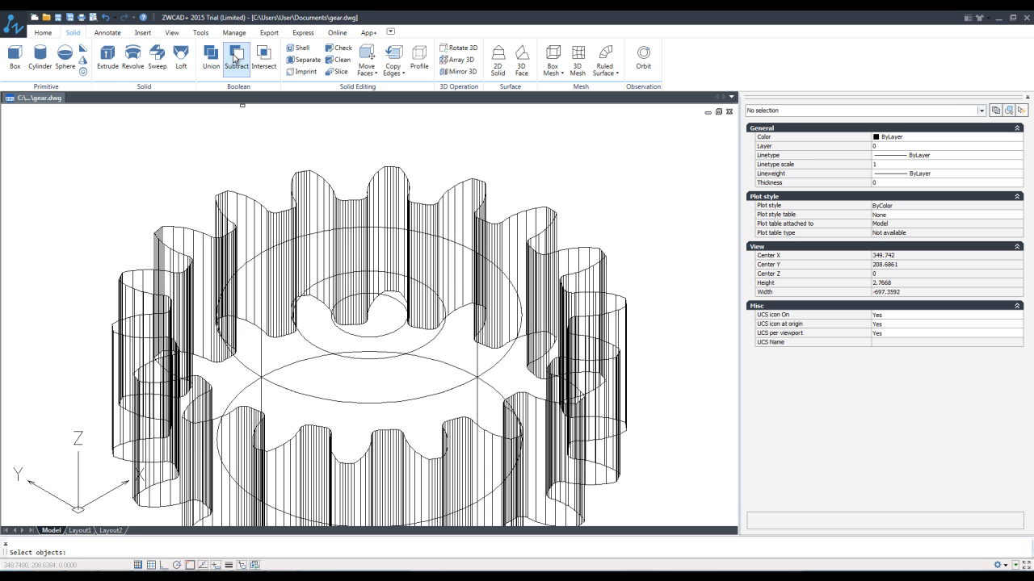
left_click(231, 229)
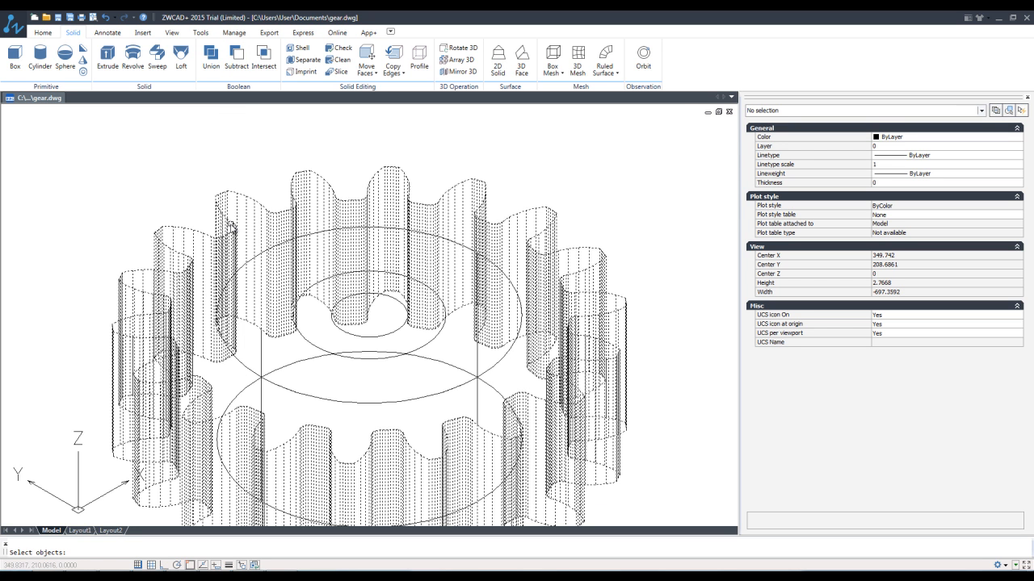
key("Return")
left_click(252, 258)
key("Return")
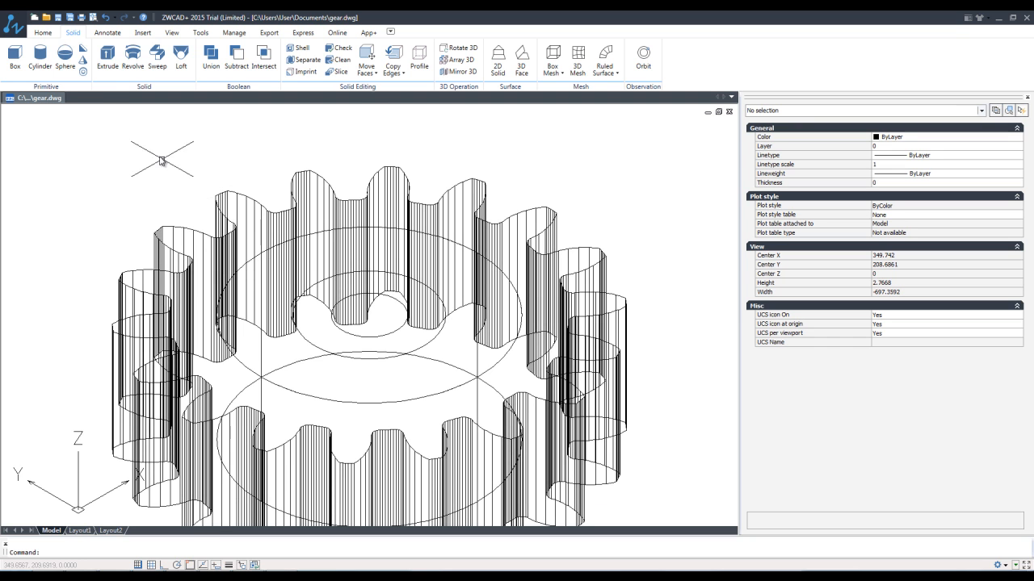
- Try the Flat visual style on the gear and set the display to the Hidden visual style
left_click(172, 33)
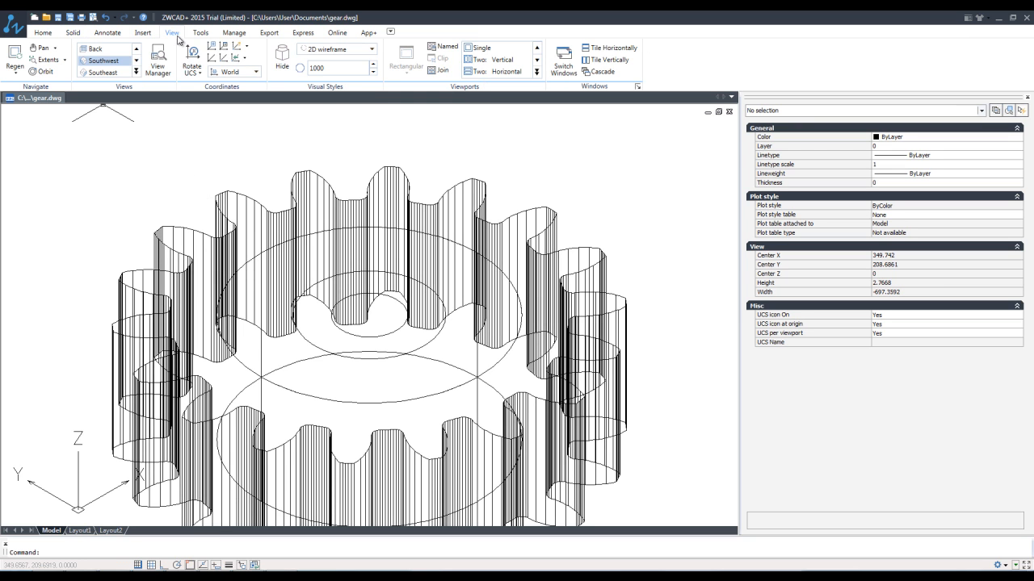
left_click(330, 51)
left_click(326, 123)
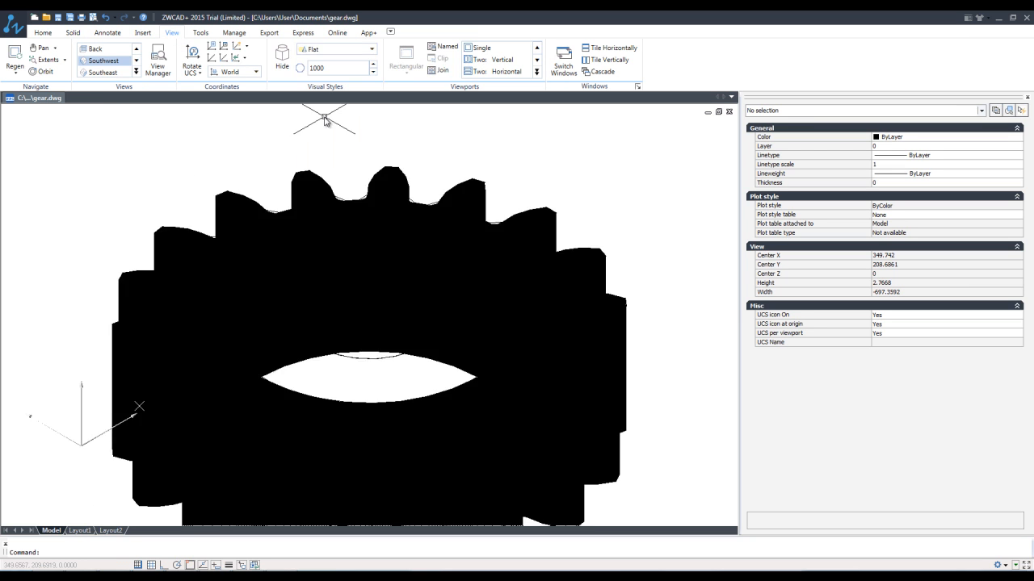
left_click(329, 50)
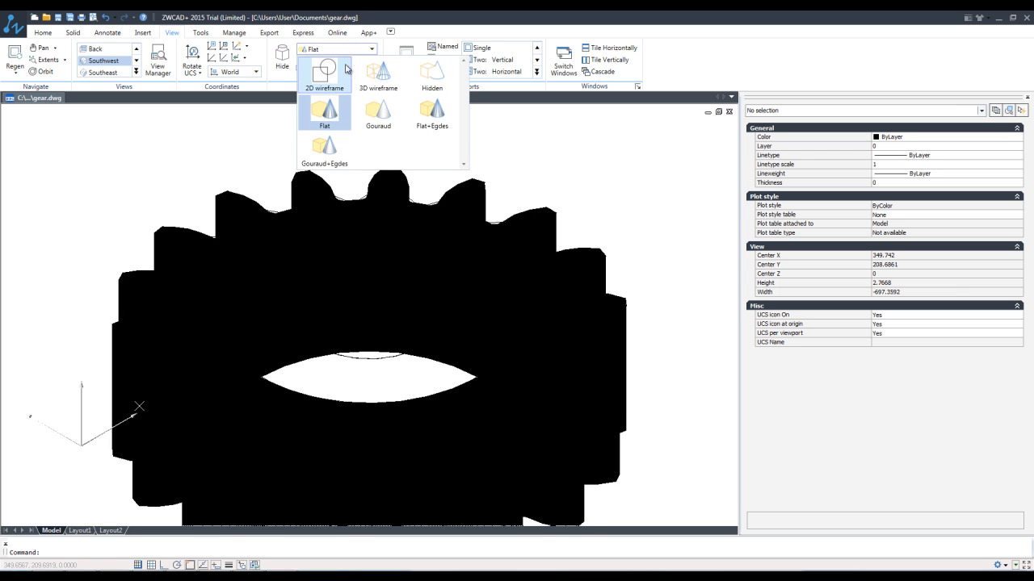
left_click(429, 79)
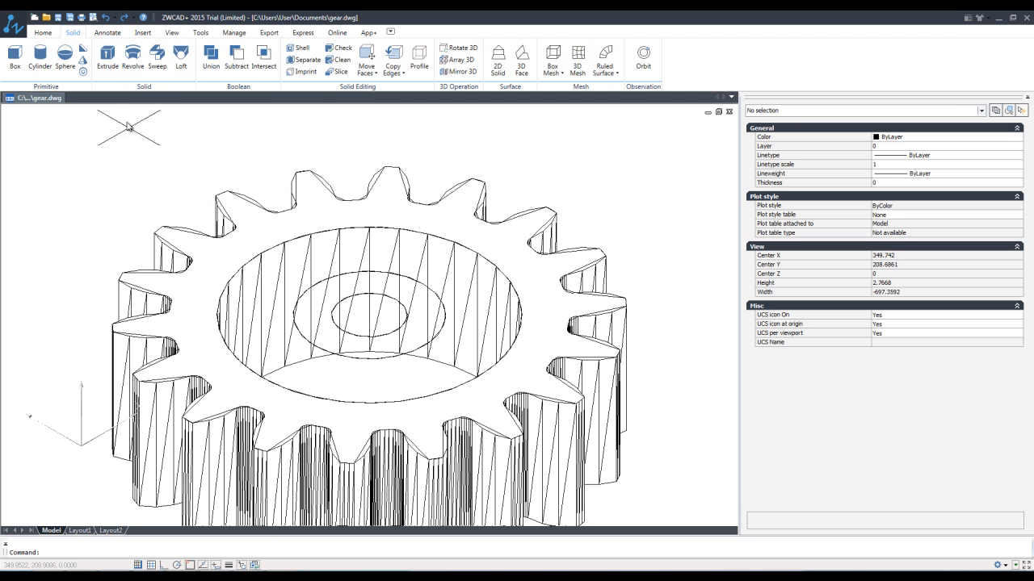
- Extrude the smallest centre circle downward with a taper angle of 0 to form the bore cylinder
left_click(107, 56)
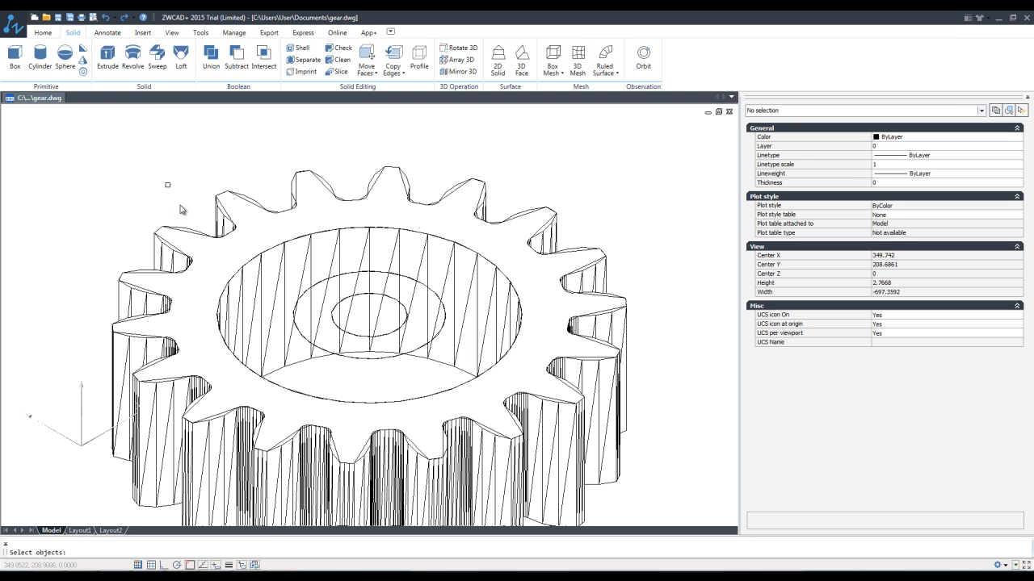
left_click(355, 334)
key("Return")
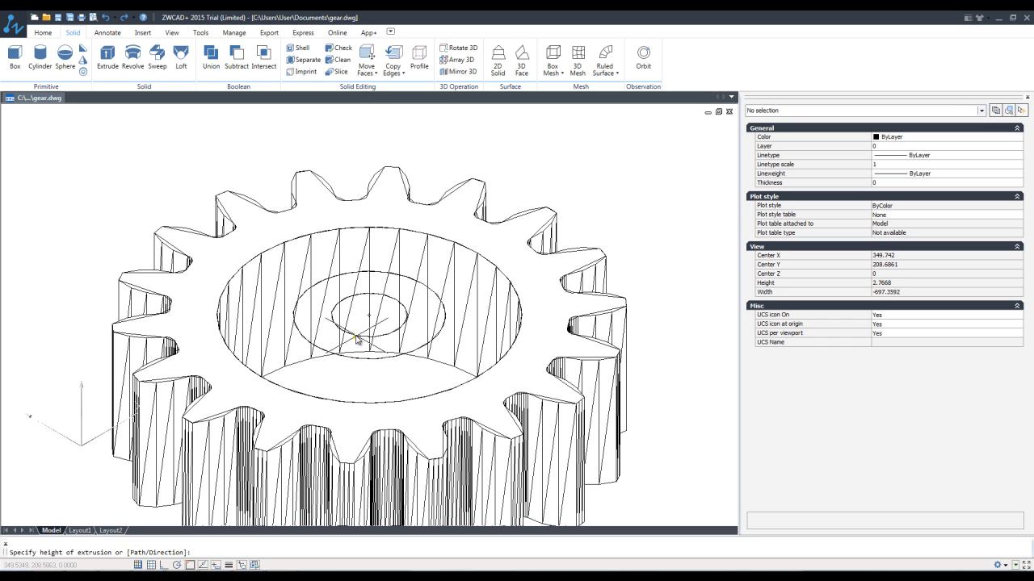
key("Return")
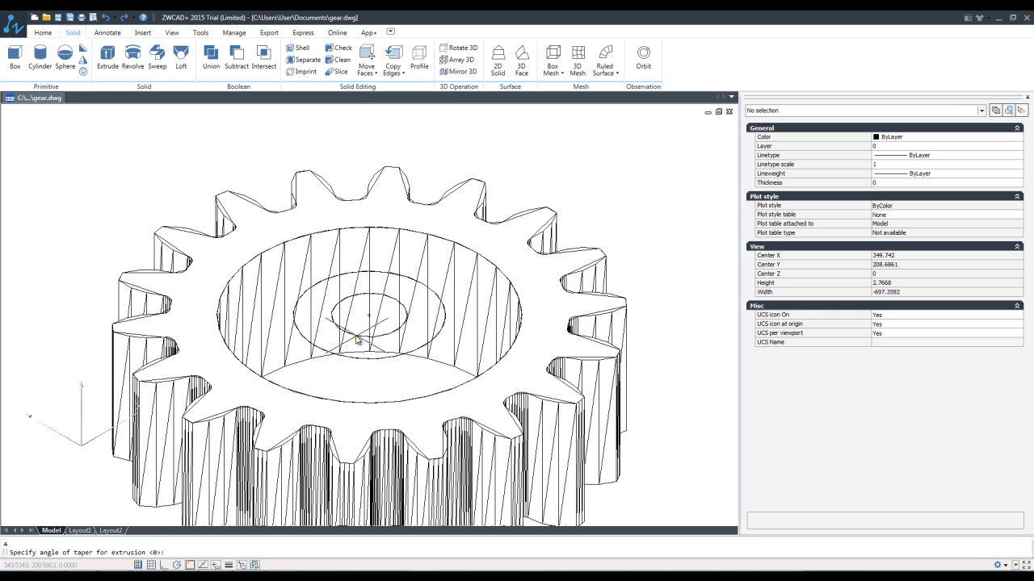
key("Return")
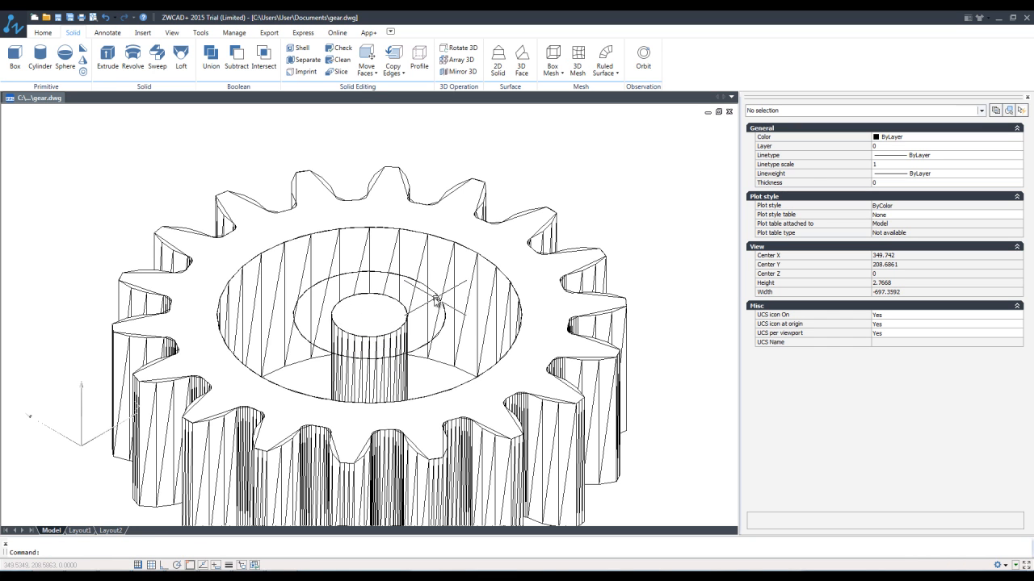
- Extrude the middle hub circle to a height of -1 with a taper angle of 0
left_click(107, 57)
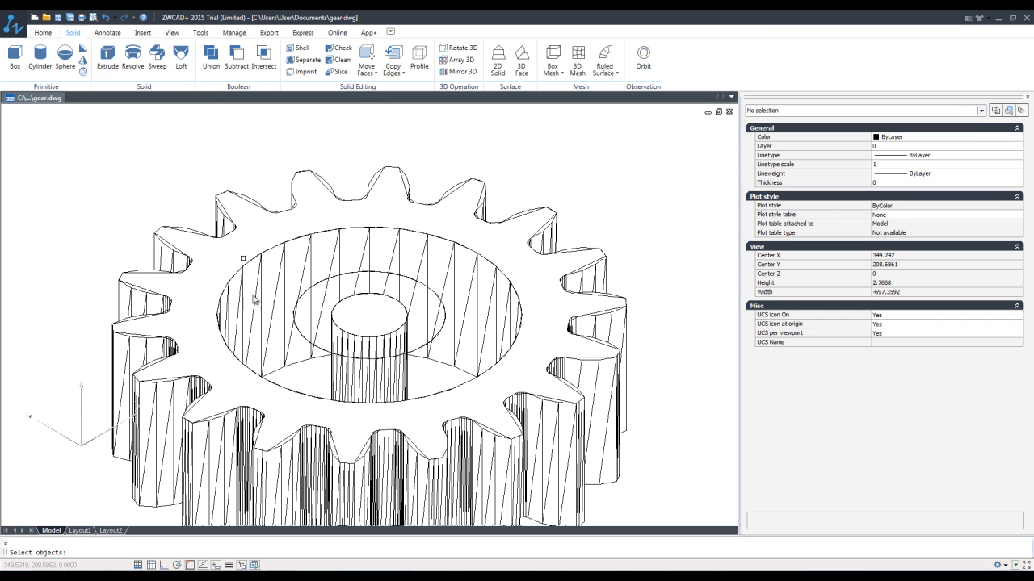
key("Return")
type("-1")
key("Return")
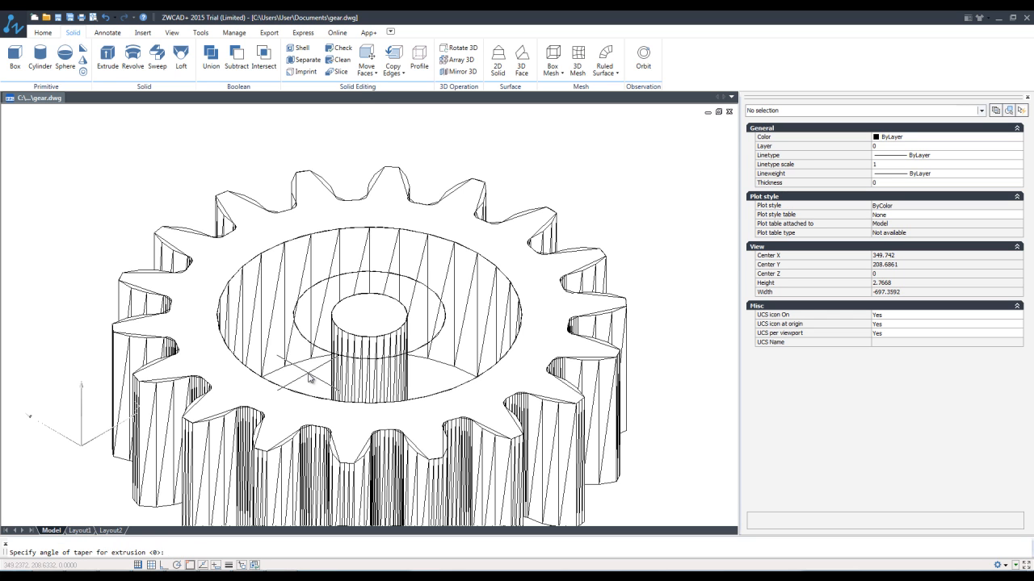
key("Return")
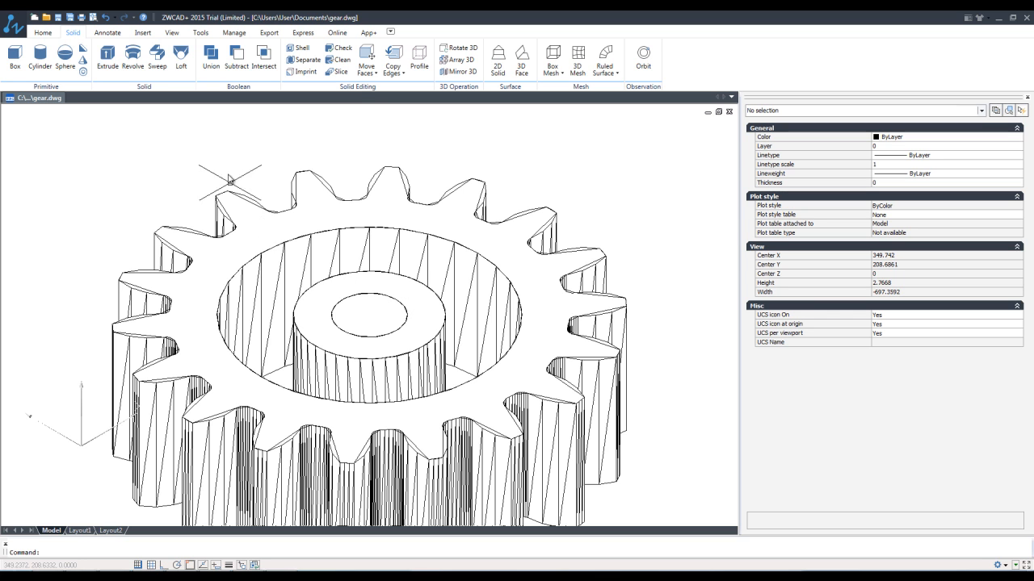
- Subtract the small bore cylinder from the hub cylinder
left_click(297, 323)
key("Return")
left_click(332, 324)
key("Return")
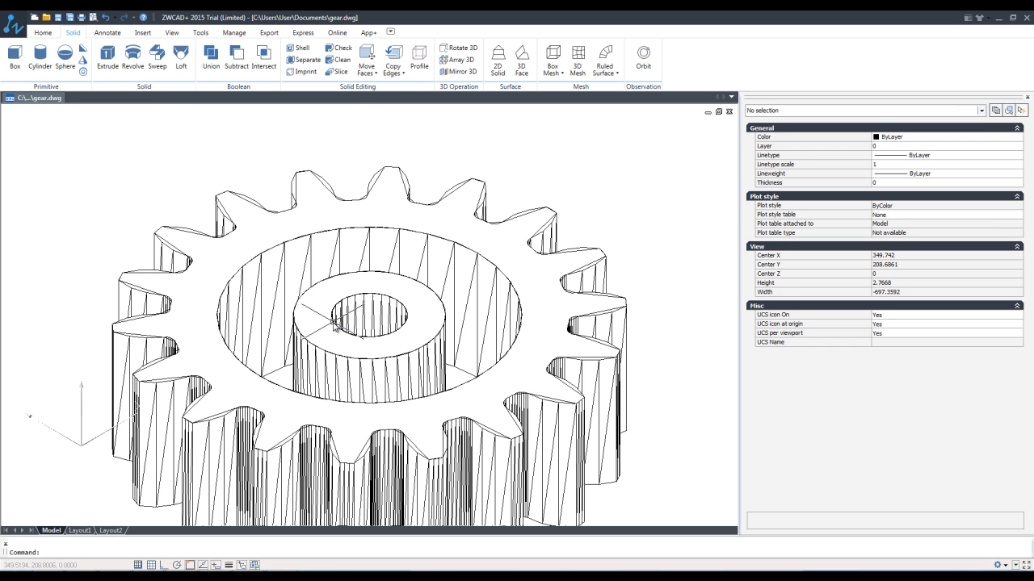
- Switch to the Back view and orbit the gear to look at its upper face from an angle
left_click(171, 33)
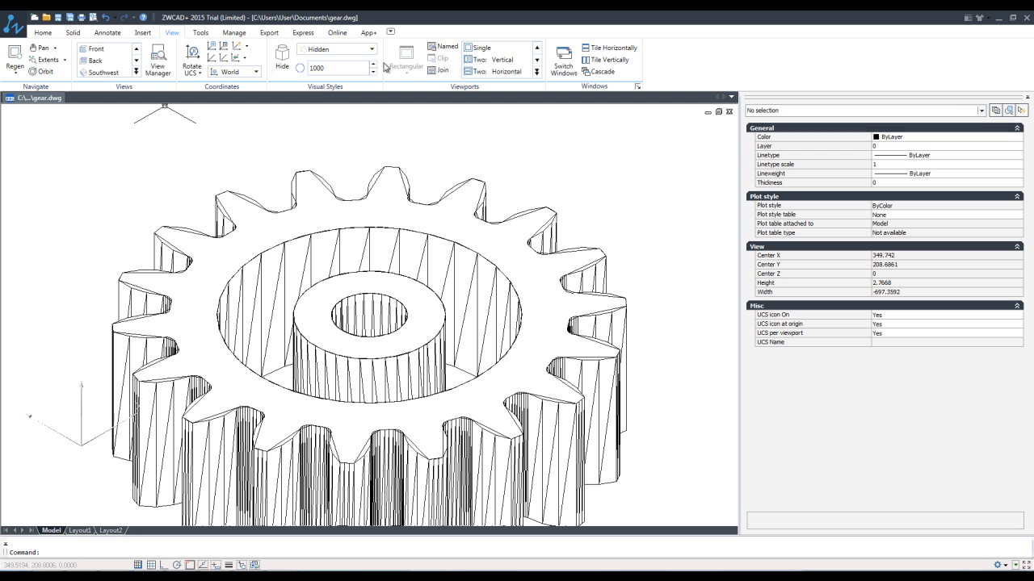
left_click(138, 73)
left_click(139, 73)
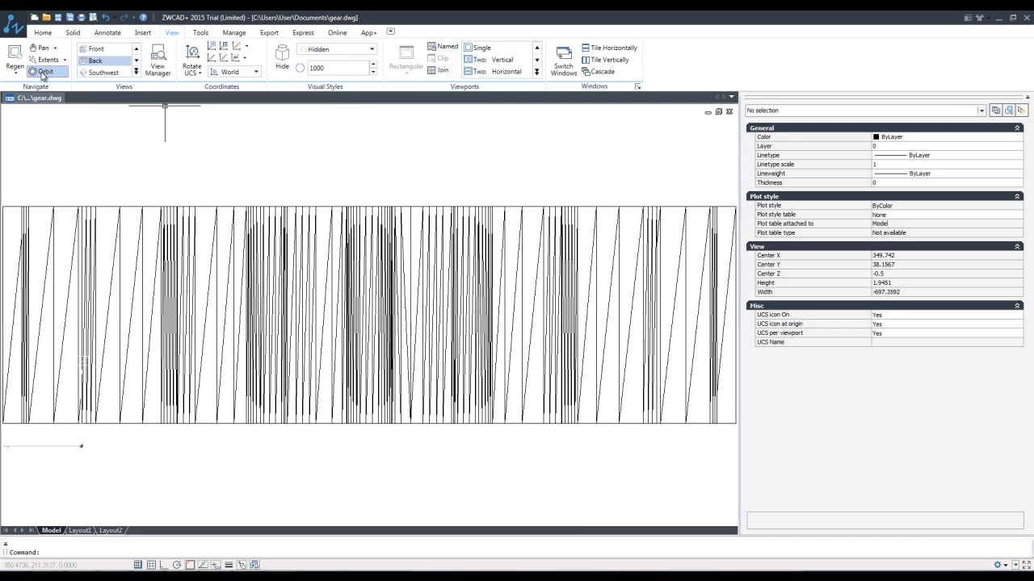
left_click(41, 71)
left_click_drag(323, 307, 500, 388)
key("Escape")
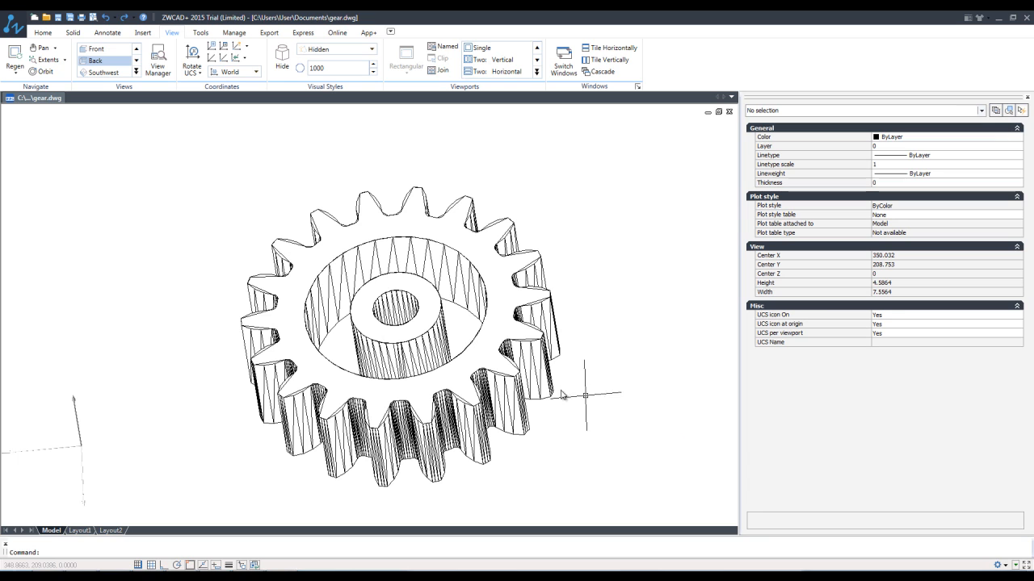
- Create polyline boundaries with island detection in the ring between hub and gear rim, and check that they can be selected
type("BOU")
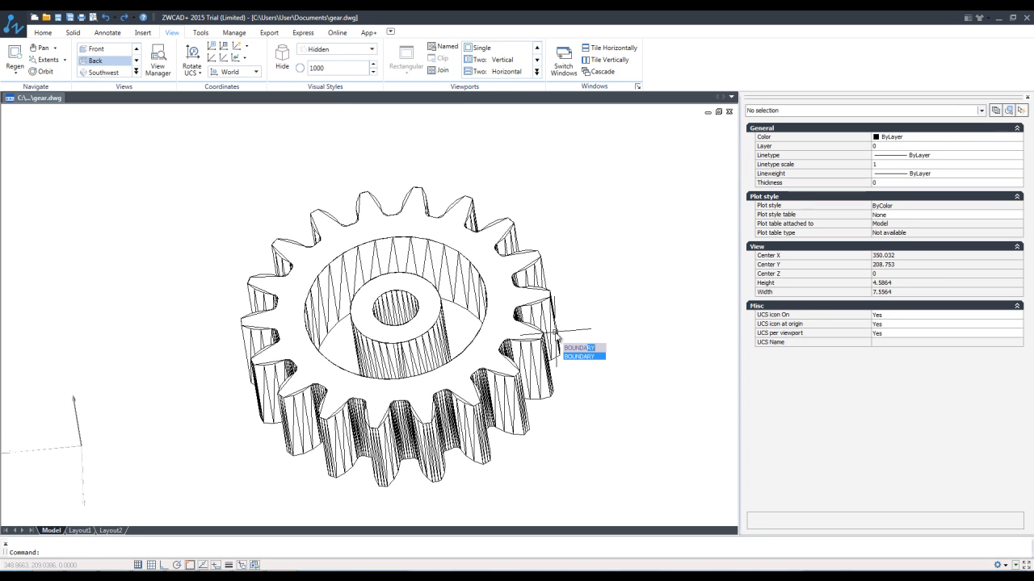
type("NDARY")
key("Return")
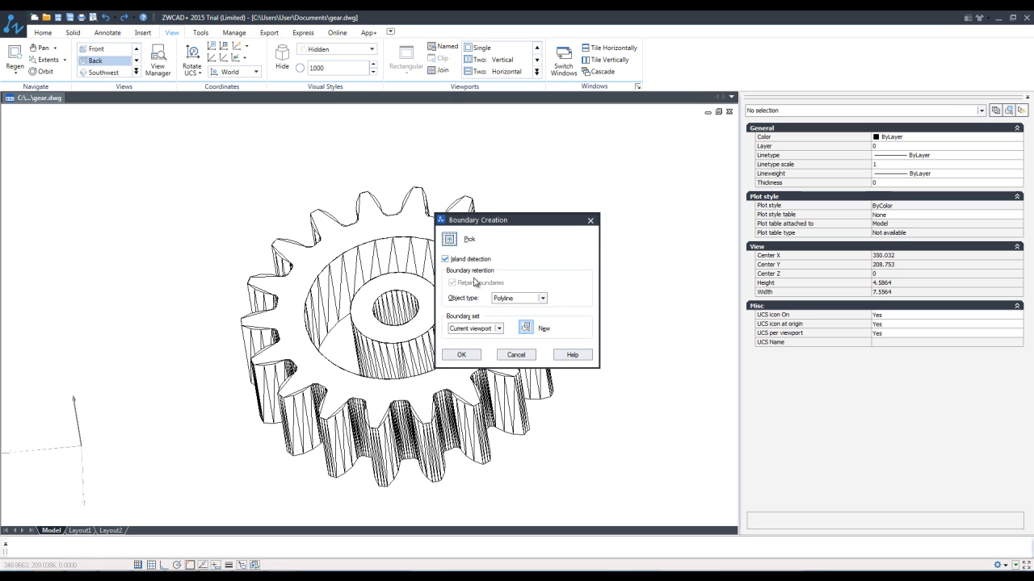
left_click(450, 240)
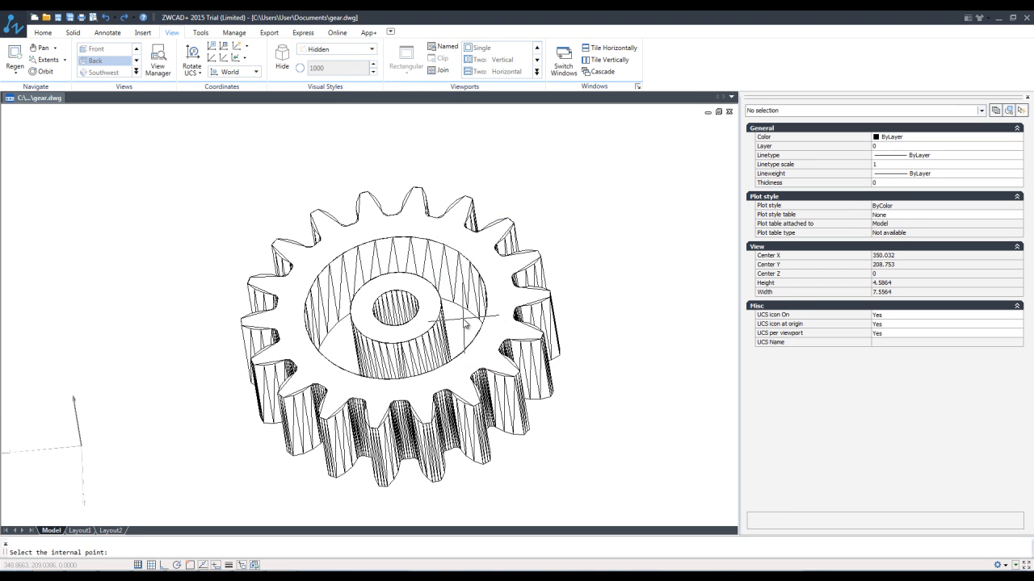
left_click(465, 323)
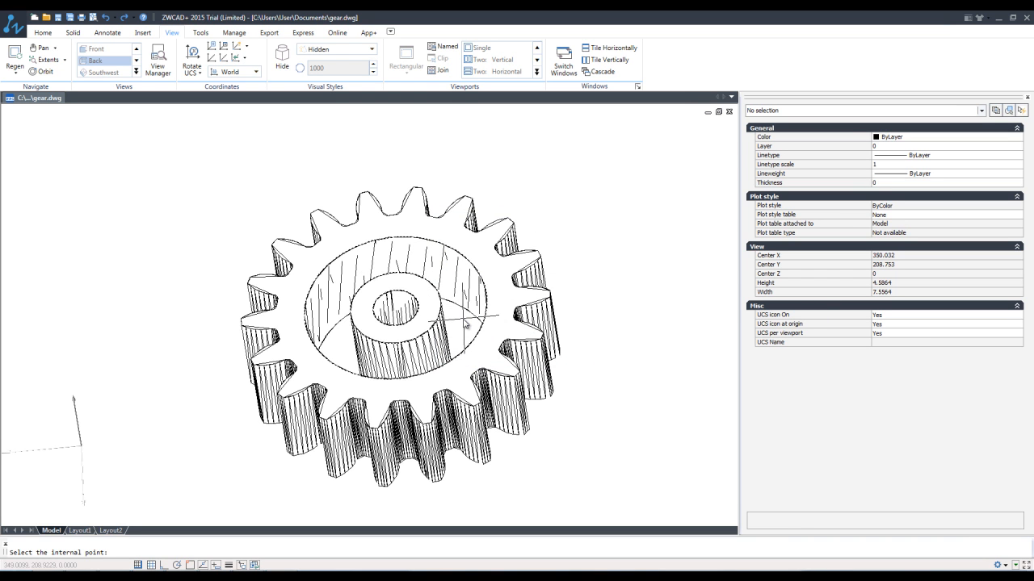
key("Return")
left_click(483, 323)
key("Escape")
left_click(441, 313)
key("Escape")
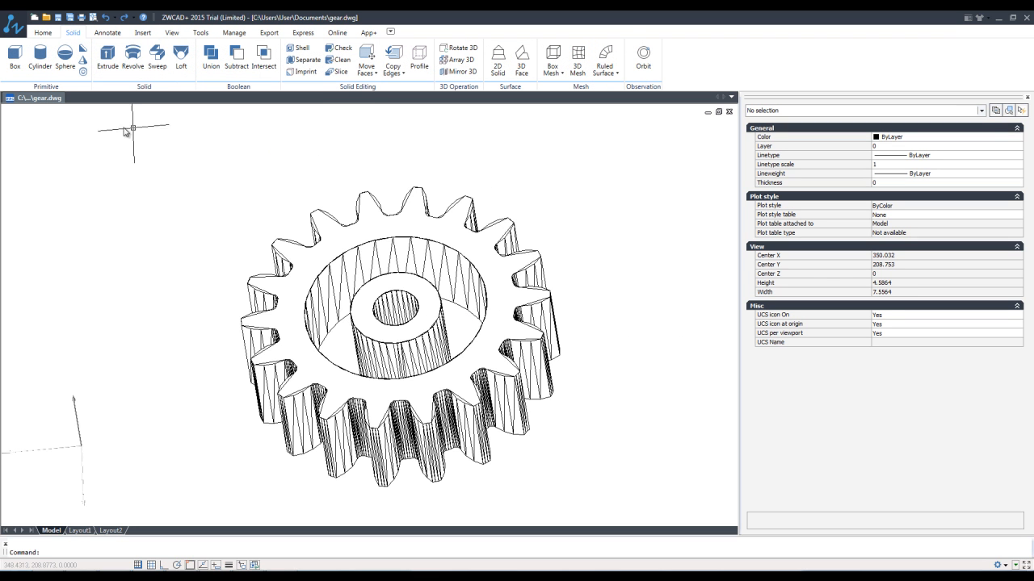
- Extrude the boundary around the hub to a height of -0.5 with the default taper angle
left_click(108, 56)
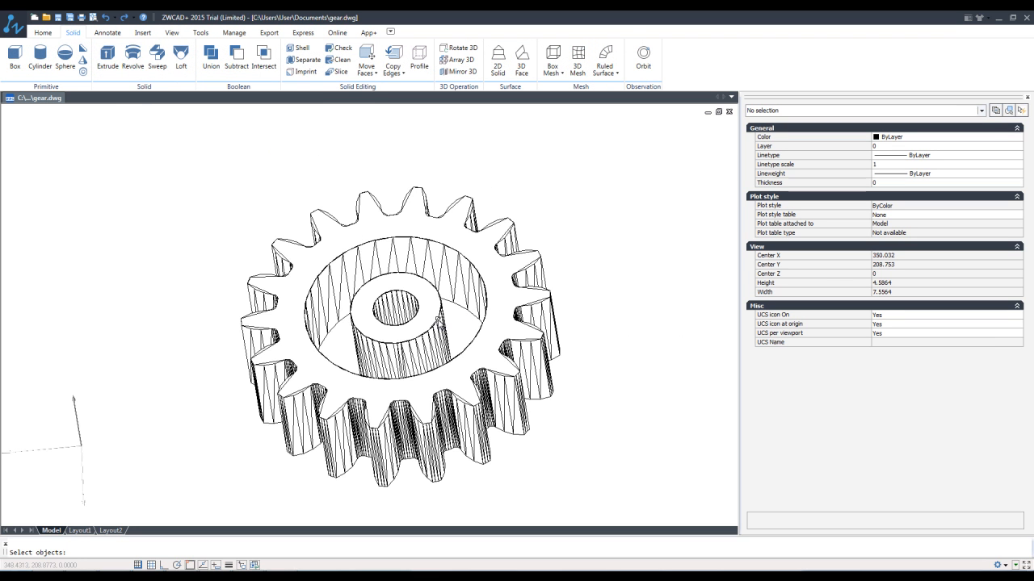
left_click(436, 320)
key("Return")
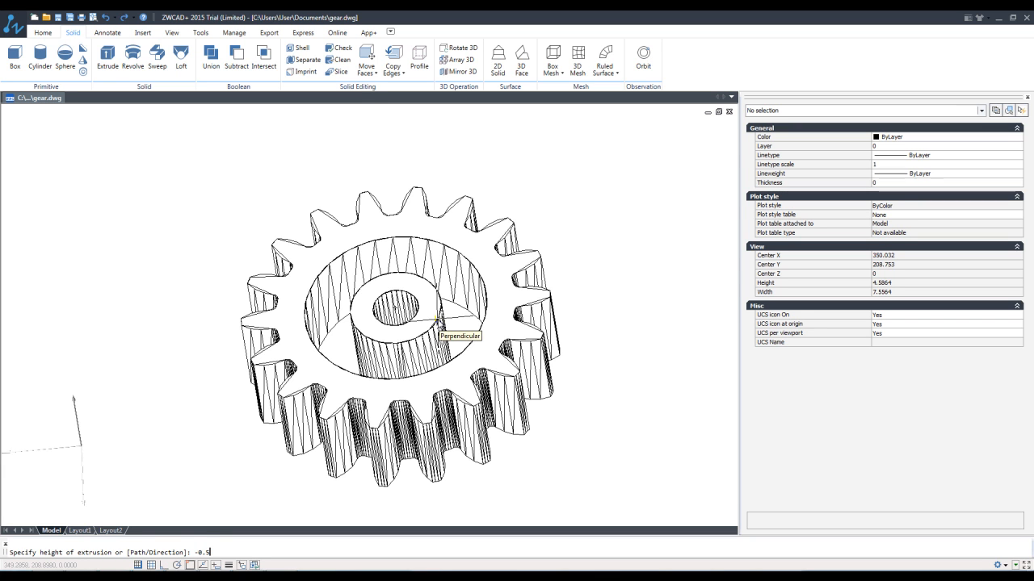
key("Return")
key("Return")
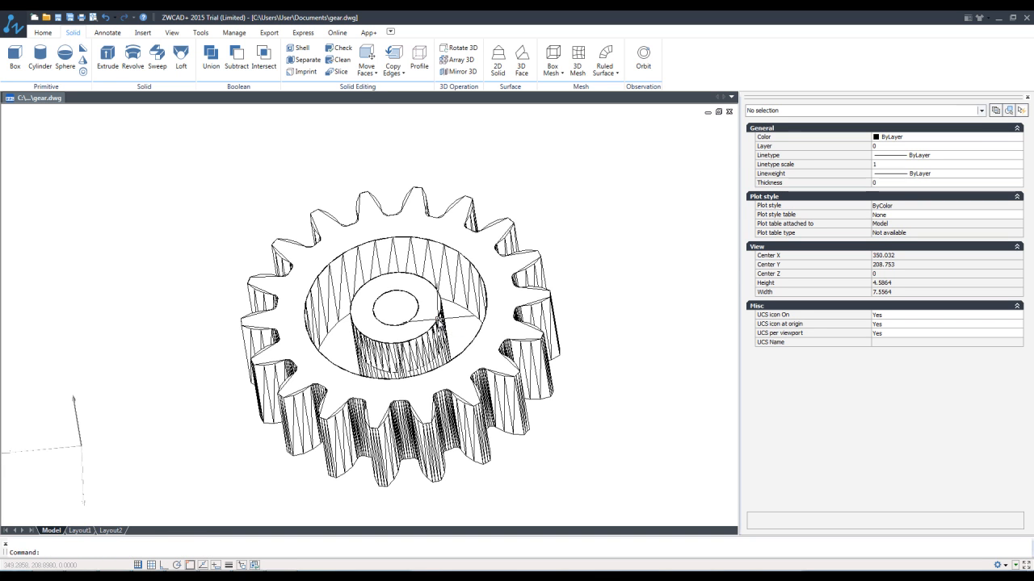
- Select the full-height hub solid in the gear's centre and hide it with Hide Objects
left_click(442, 342)
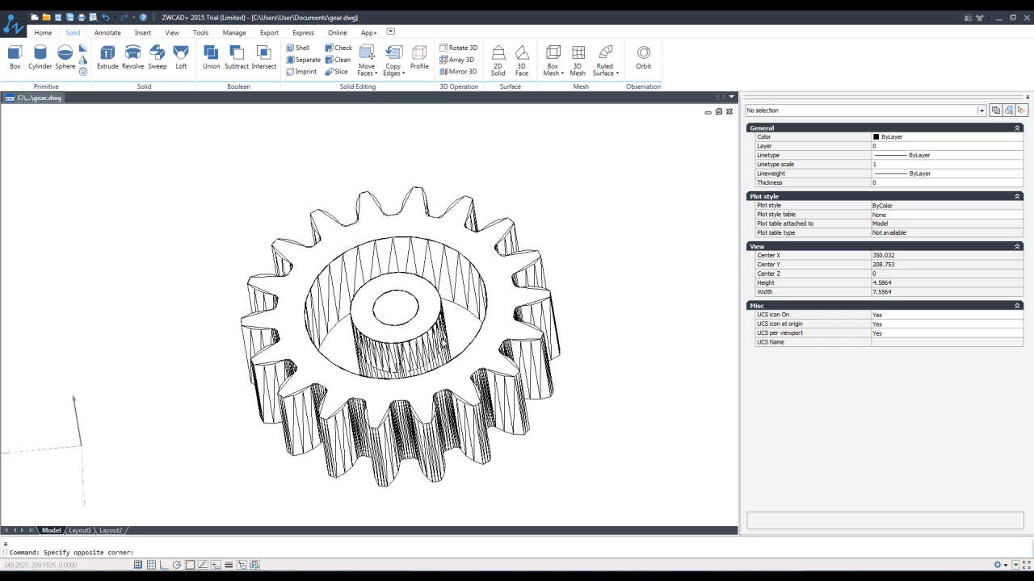
left_click(440, 342)
left_click(451, 348)
left_click(451, 357)
right_click(583, 258)
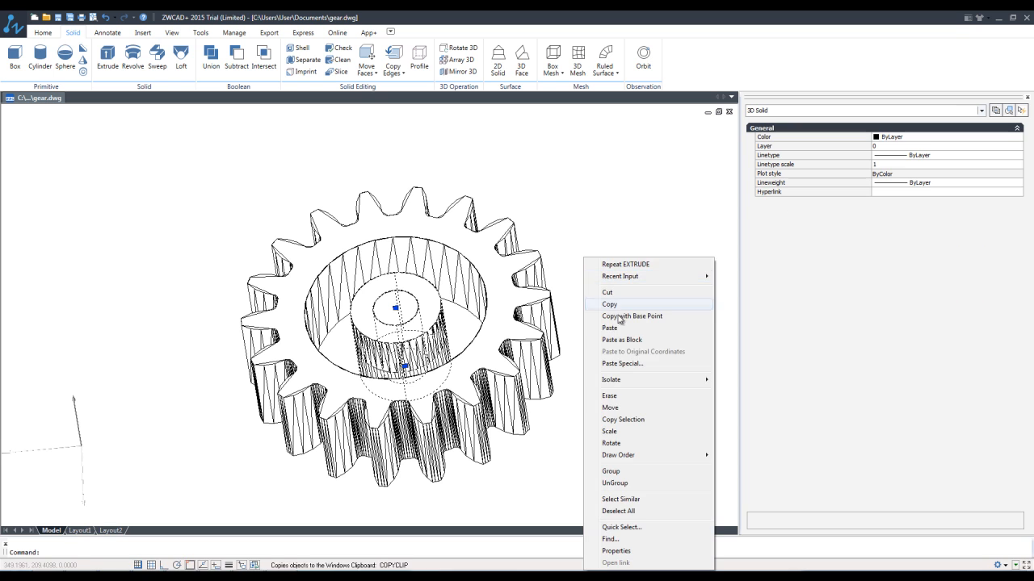
mouse_move(616, 379)
left_click(734, 394)
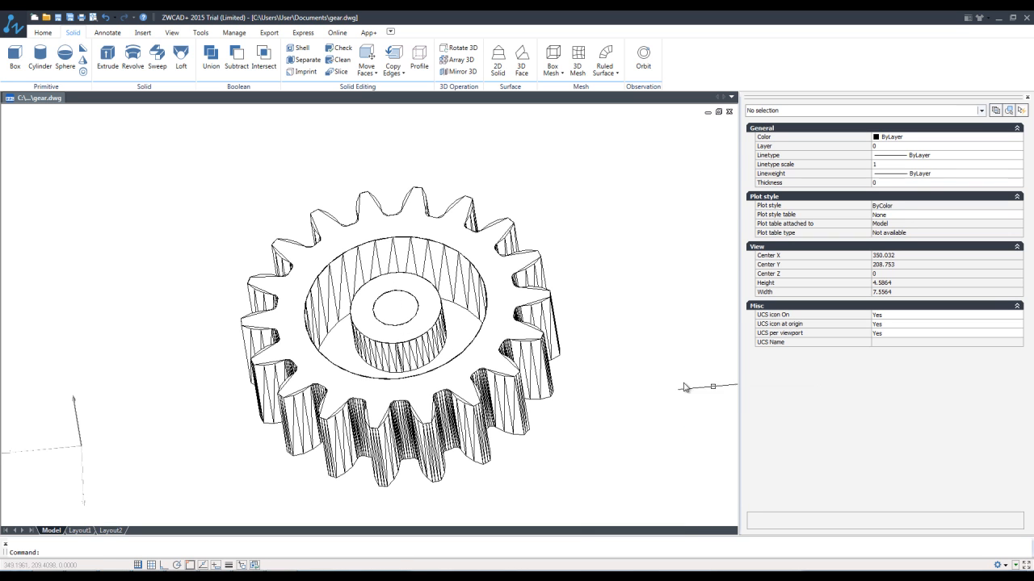
- Select the toothed gear solid and hide it with Hide Objects
left_click(560, 299)
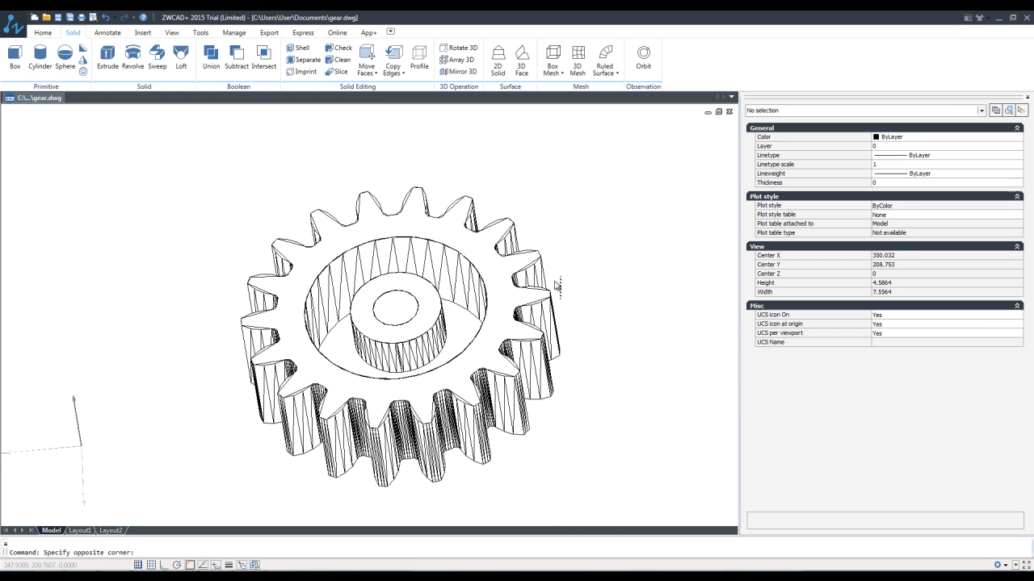
left_click(505, 363)
right_click(561, 259)
mouse_move(599, 381)
left_click(706, 392)
- Select the arcs along one side of the tooth outline with a crossing window and hide them
left_click(549, 261)
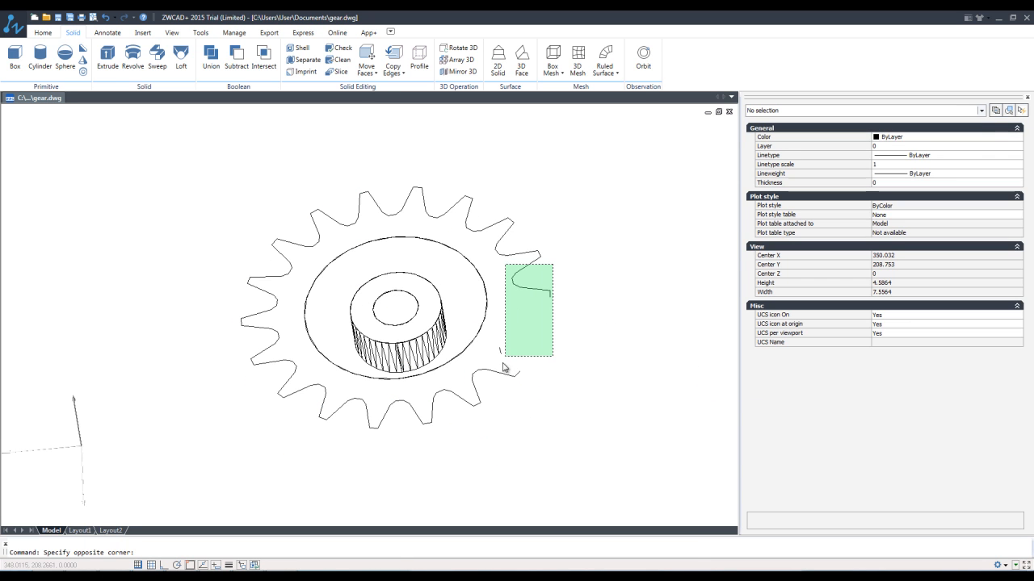
left_click(492, 396)
right_click(517, 368)
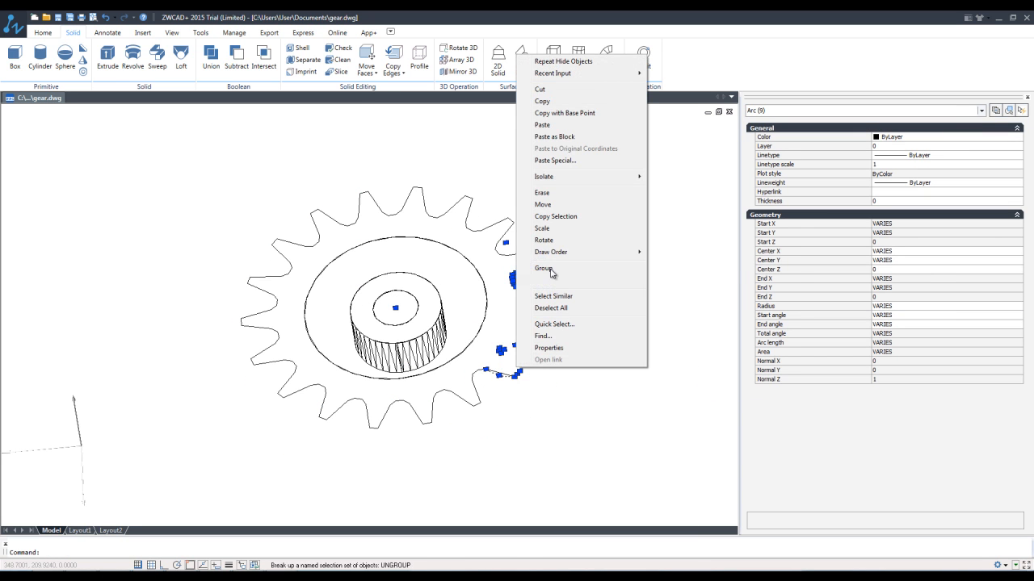
mouse_move(562, 180)
left_click(662, 187)
- Select the remaining gear tooth outline with a crossing window and delete it
left_click(560, 180)
left_click(464, 311)
key("Delete")
- Extrude the large circle around the hub to a height of -0.5 with the default taper angle of 0
left_click(108, 58)
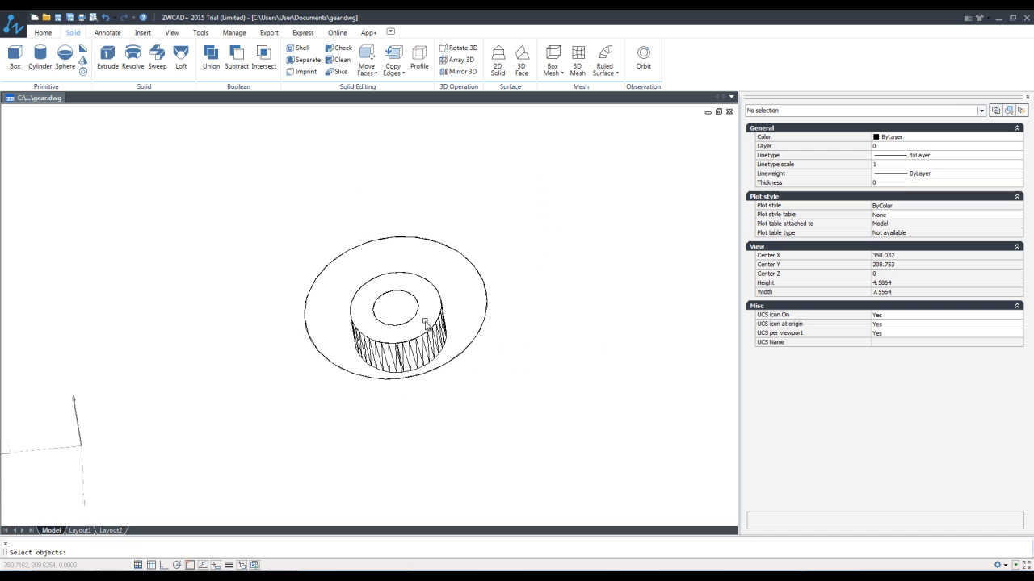
left_click(478, 332)
key("Return")
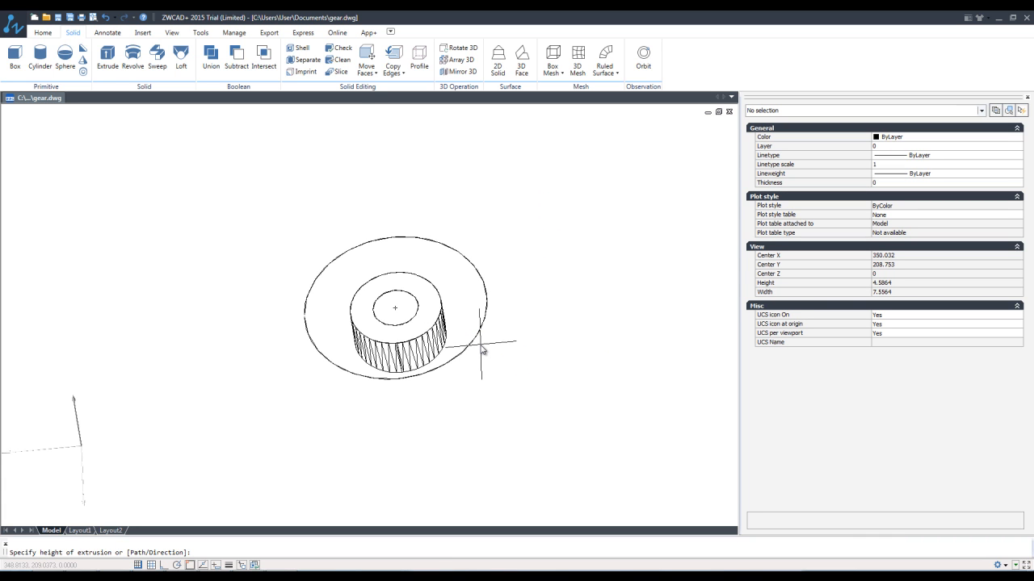
type("-0.5")
key("Return")
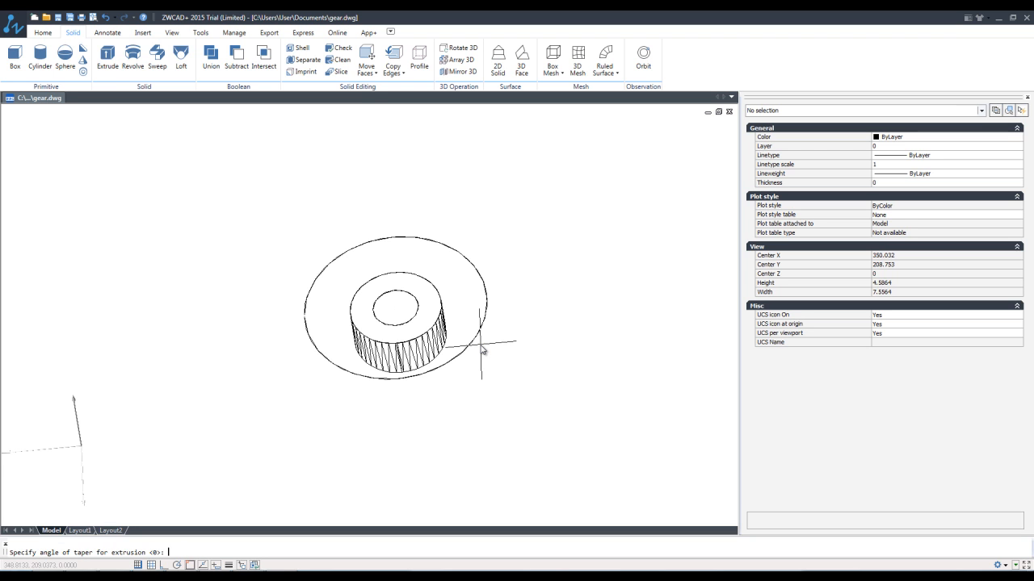
key("Return")
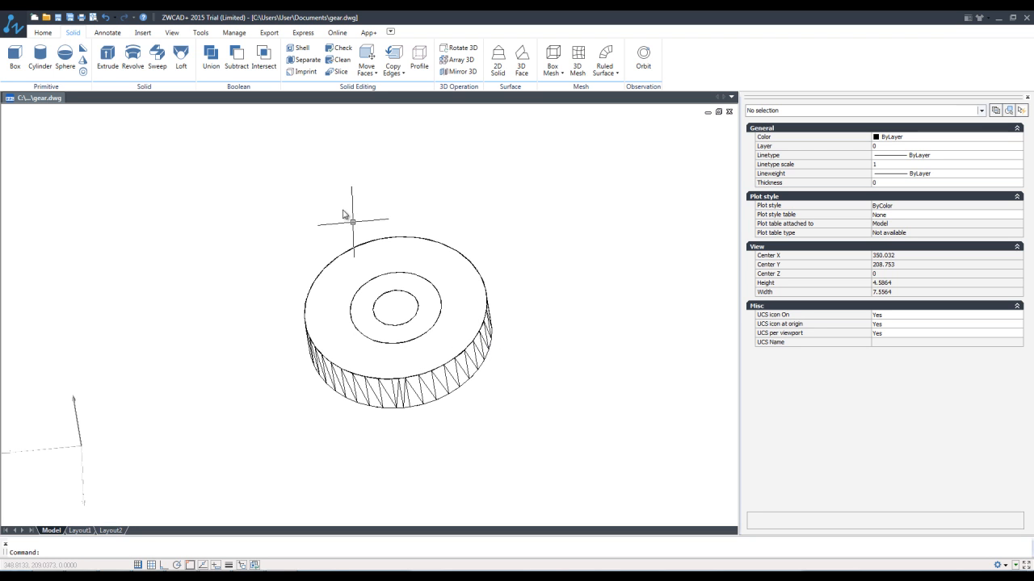
- Subtract the hub-sized cylinder from the large disc to leave a ring-shaped web
left_click(234, 58)
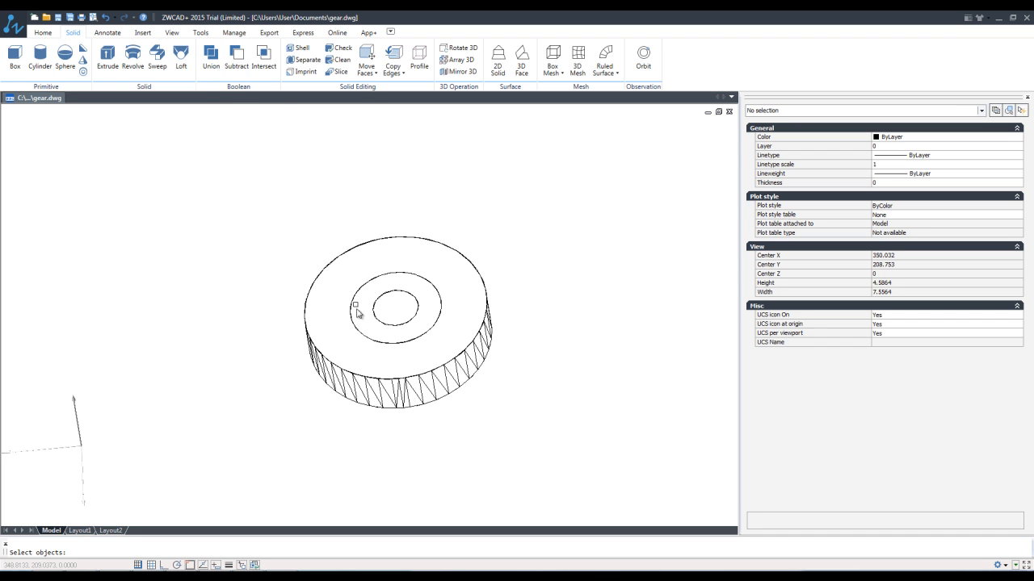
left_click(360, 382)
key("Return")
left_click(372, 341)
key("Return")
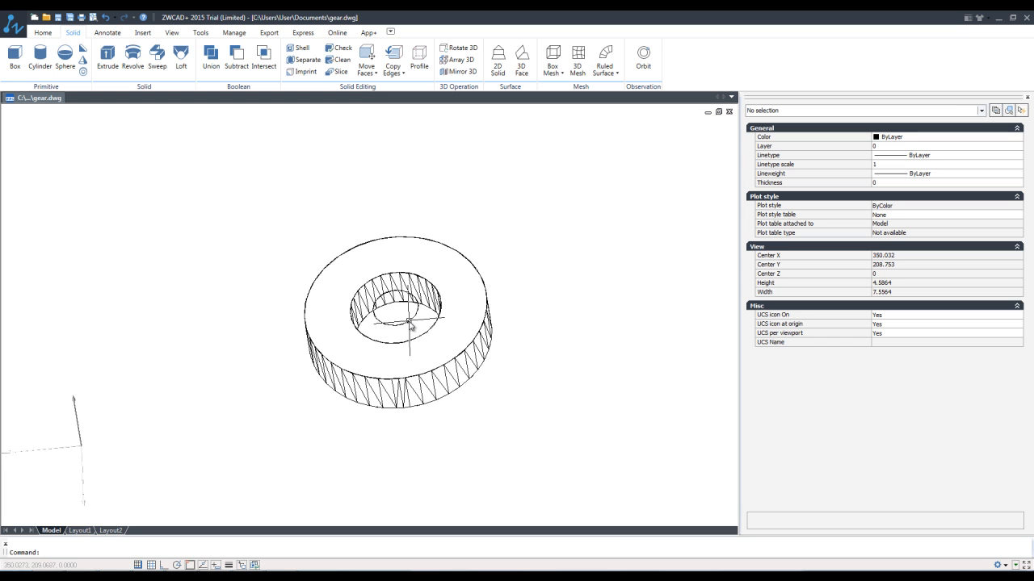
- Move the web ring down by its own thickness, from a point on its upper edge to the matching lower-edge point
left_click(498, 364)
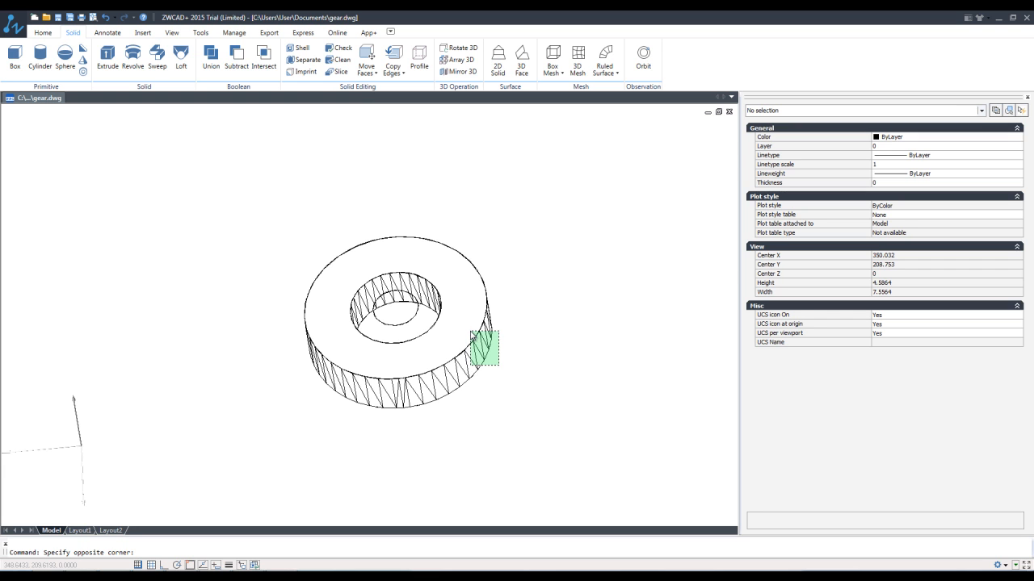
left_click(471, 332)
right_click(502, 300)
left_click(534, 408)
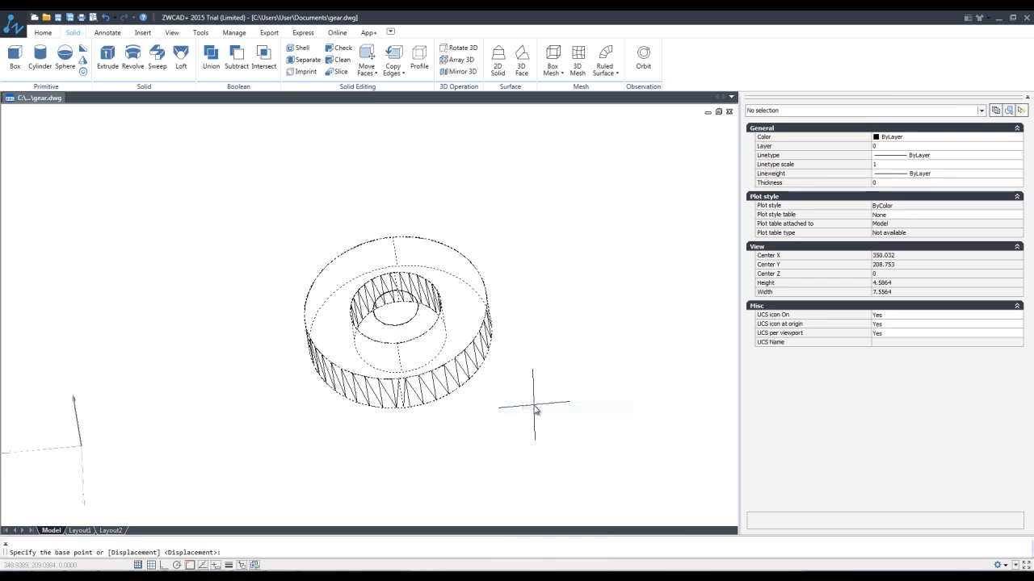
left_click(403, 376)
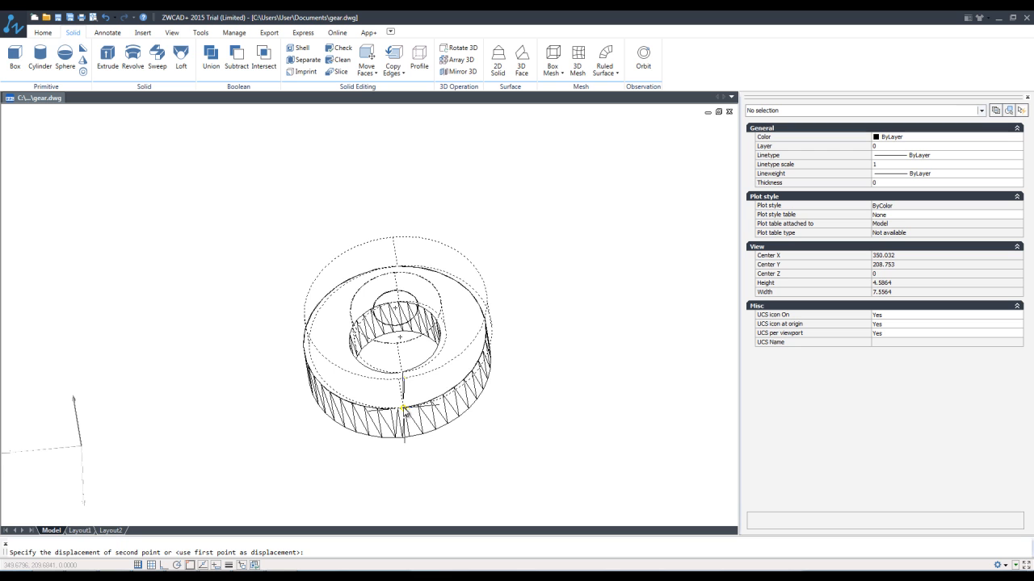
left_click(404, 409)
- End the object isolation to bring back the hidden toothed rim and hub solids
right_click(344, 216)
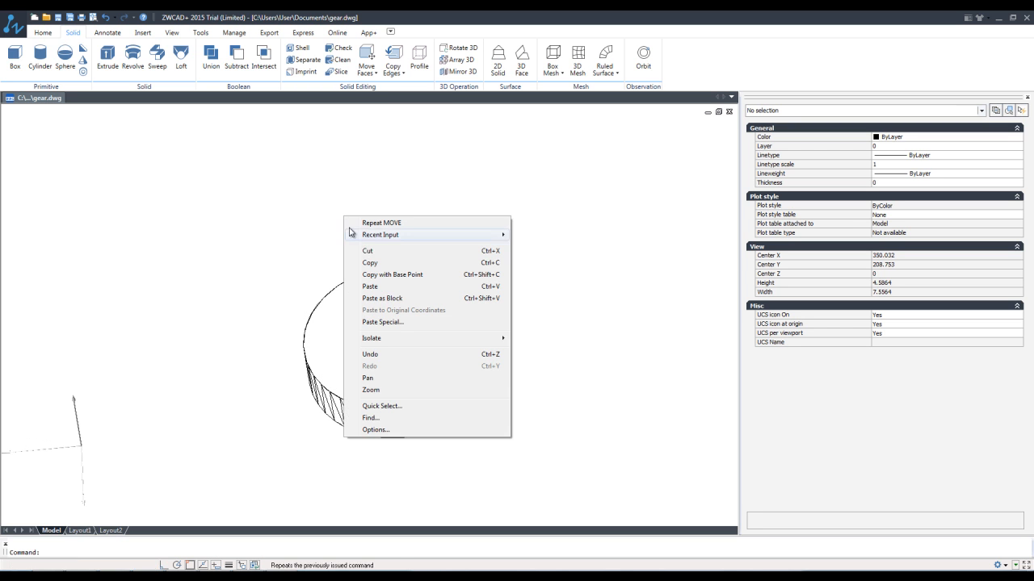
key("Escape")
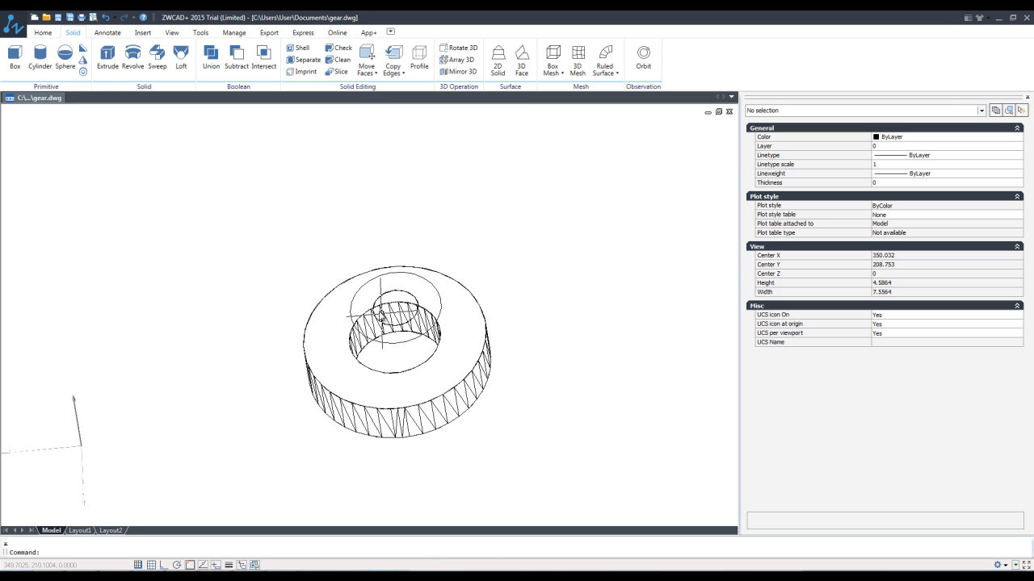
right_click(324, 204)
mouse_move(369, 326)
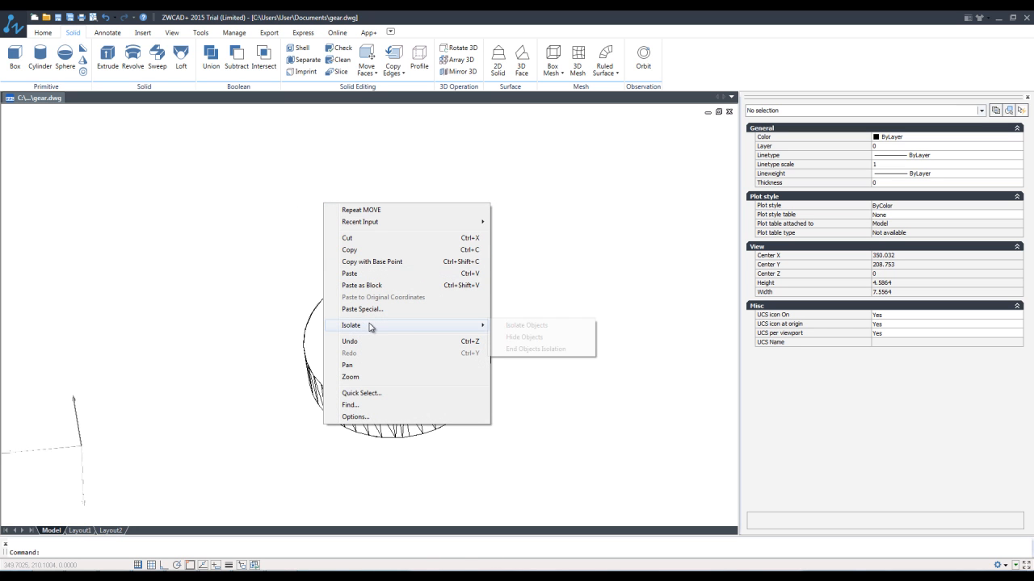
left_click(529, 349)
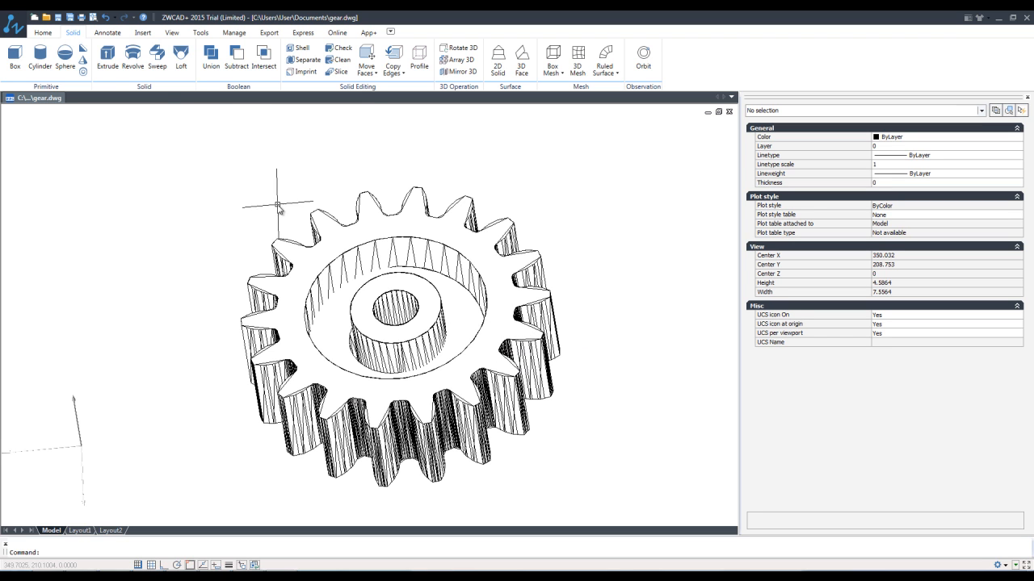
- Union the toothed rim, web and hub into one solid, selecting the whole gear with a crossing window
left_click(169, 33)
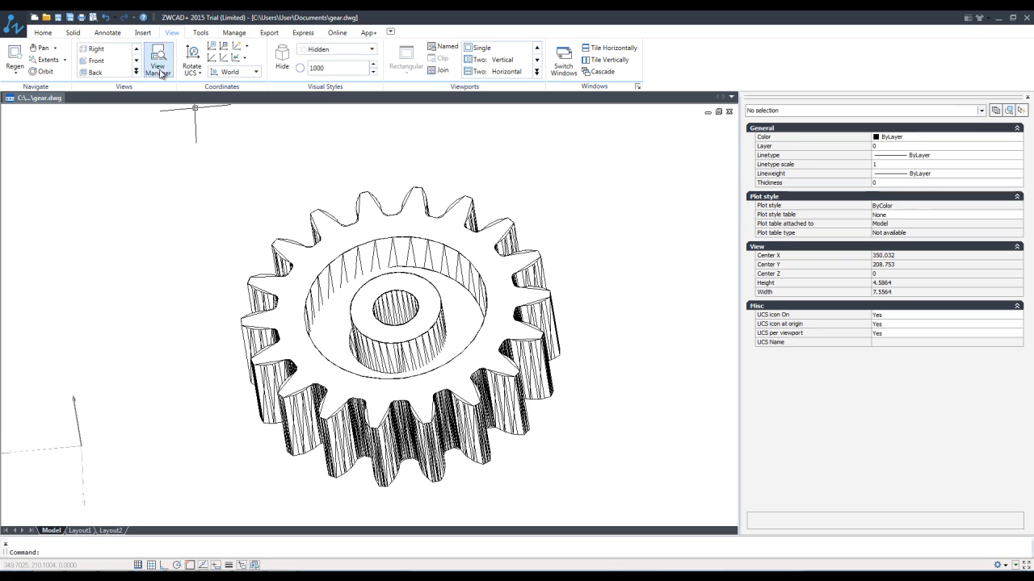
left_click(40, 71)
left_click_drag(484, 315, 420, 275)
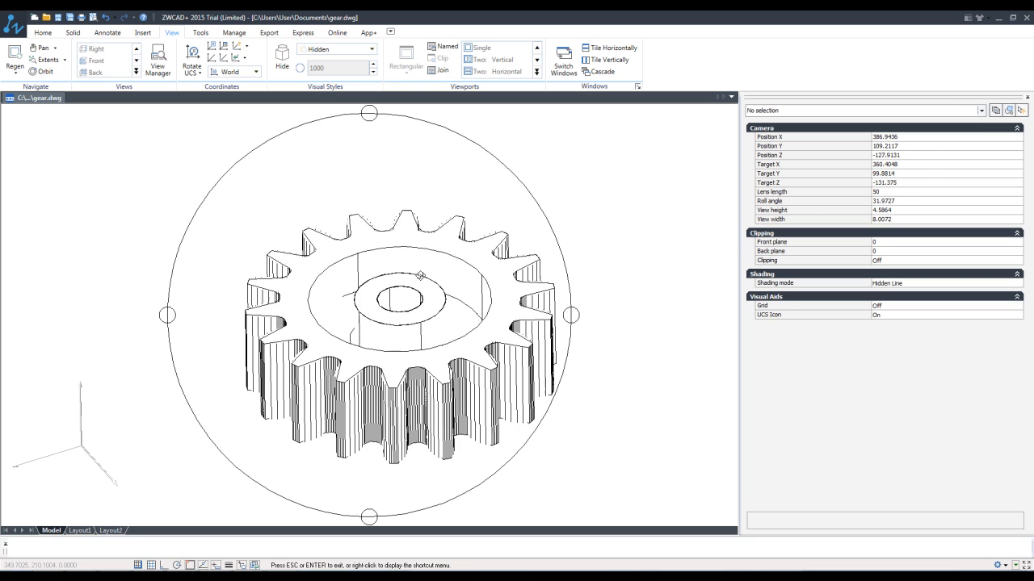
key("Escape")
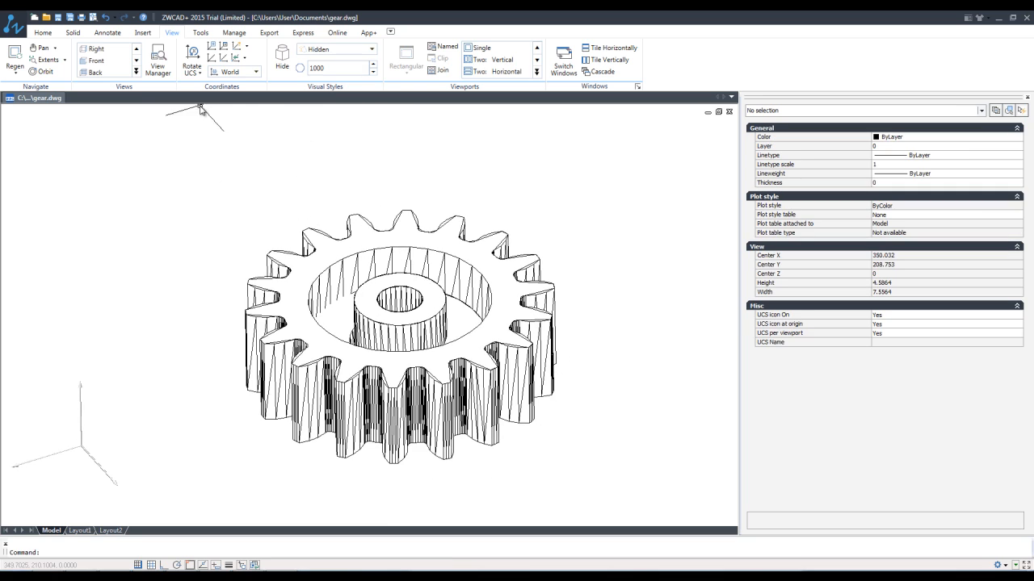
left_click(73, 32)
left_click(209, 60)
left_click(619, 185)
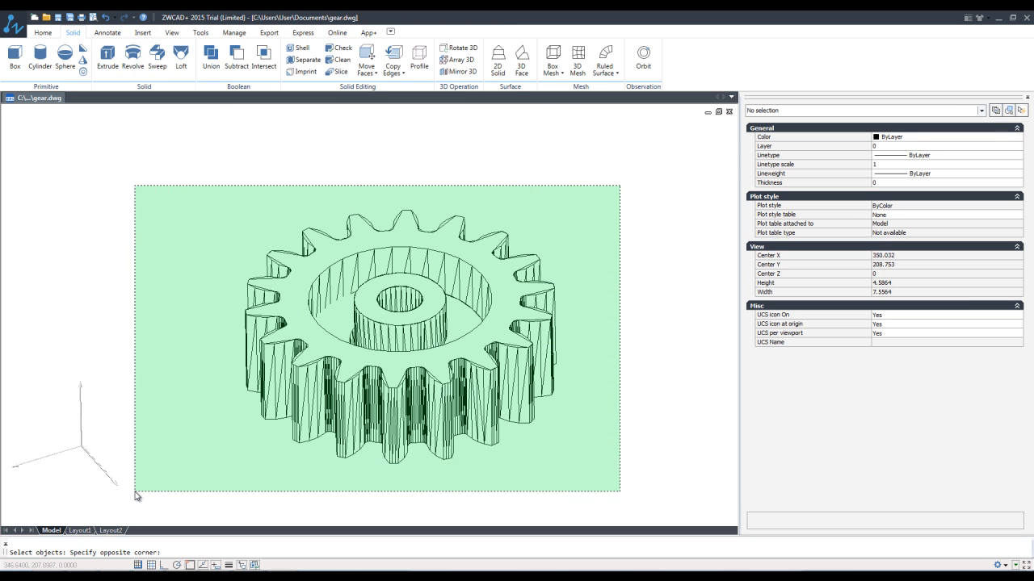
left_click(144, 488)
key("Return")
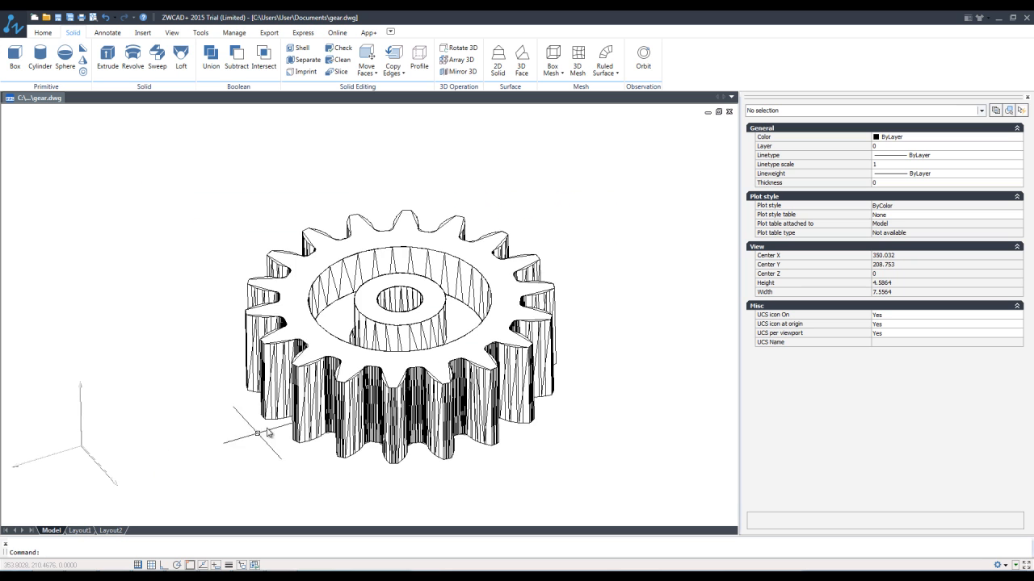
left_click(338, 322)
key("Escape")
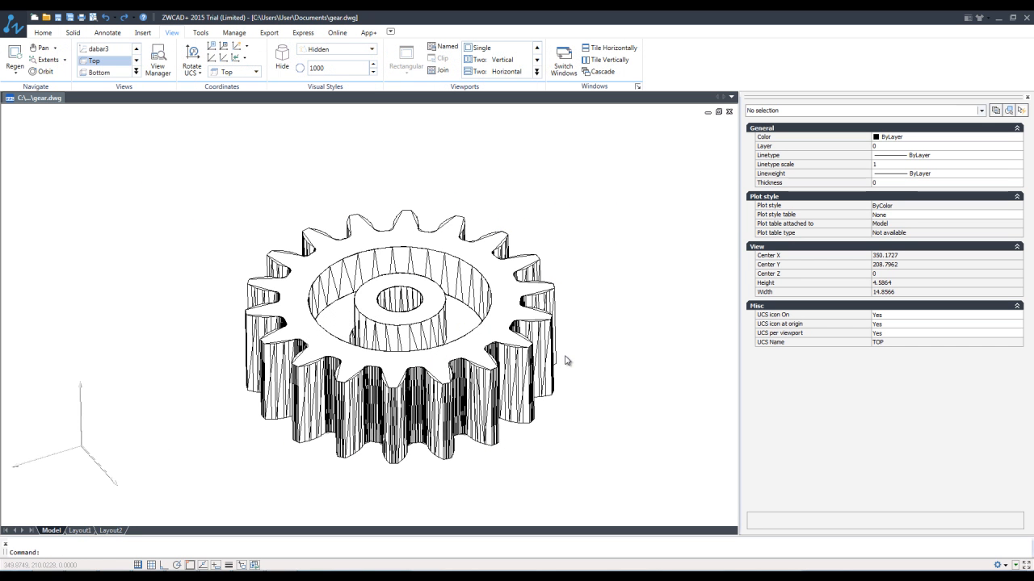
- Select the whole gear with a crossing window and set its colour to Red
left_click_drag(599, 168, 210, 479)
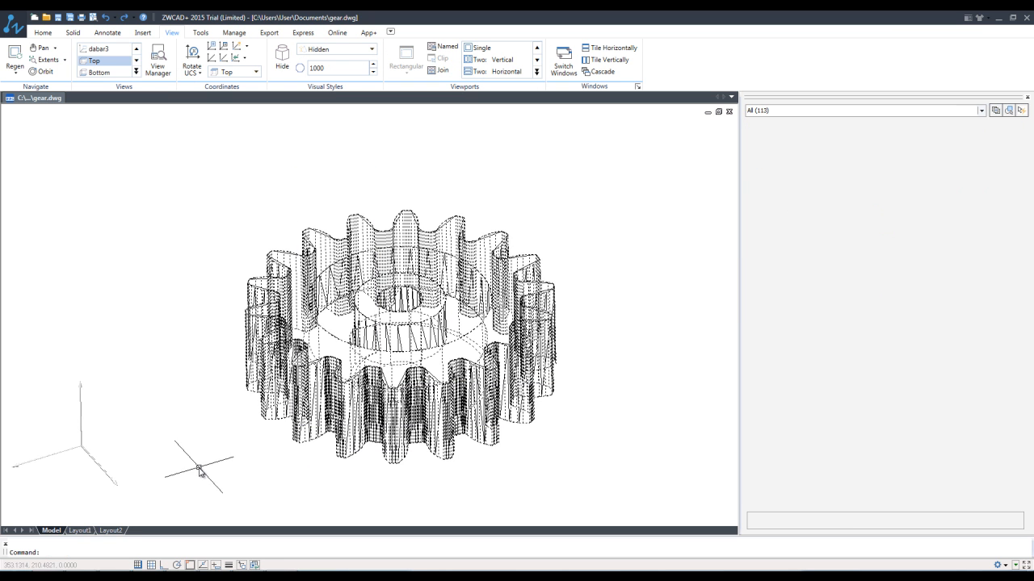
left_click(936, 140)
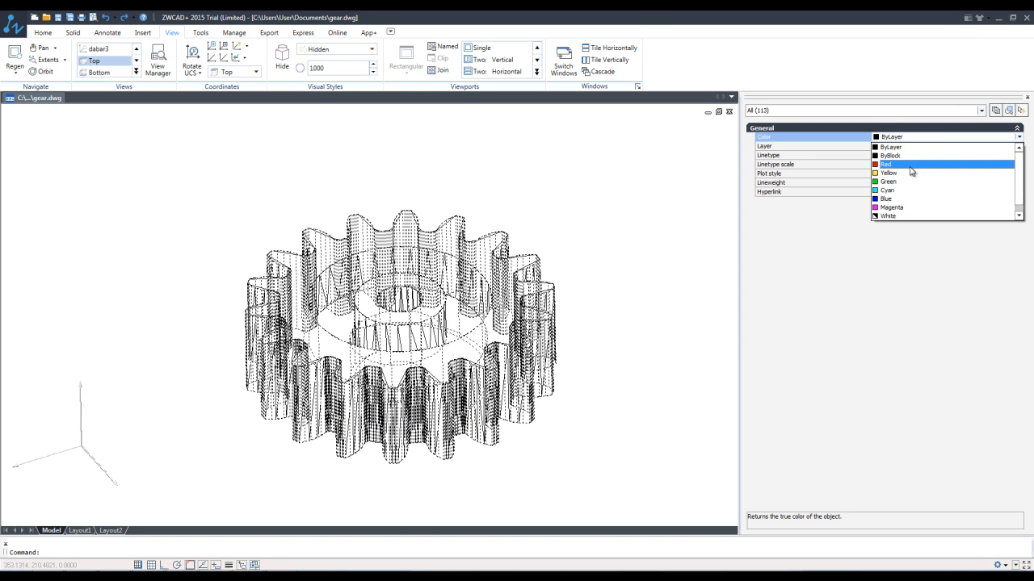
left_click(908, 164)
key("Escape")
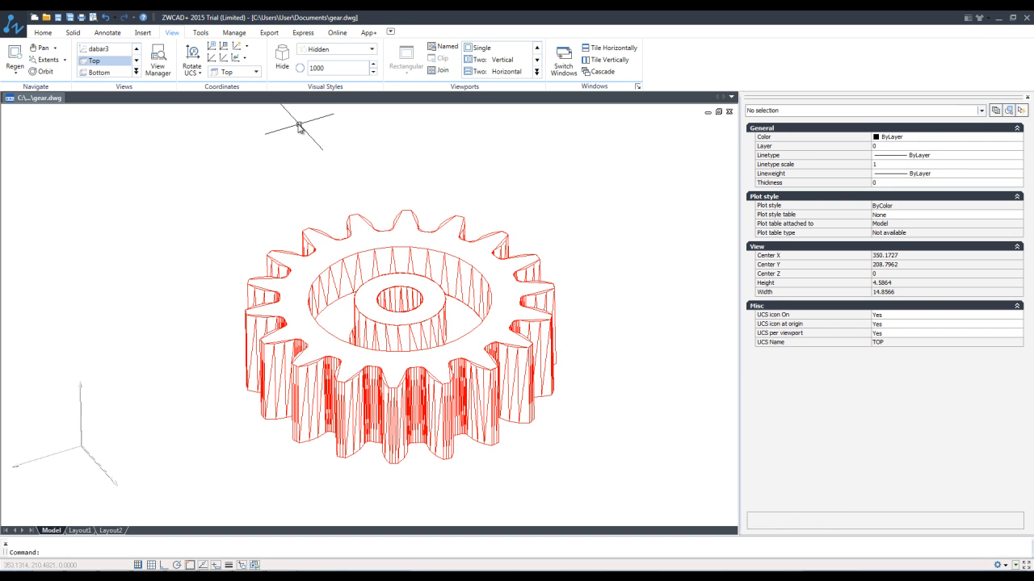
- Shade the gear by setting the visual style to Gouraud
left_click(312, 49)
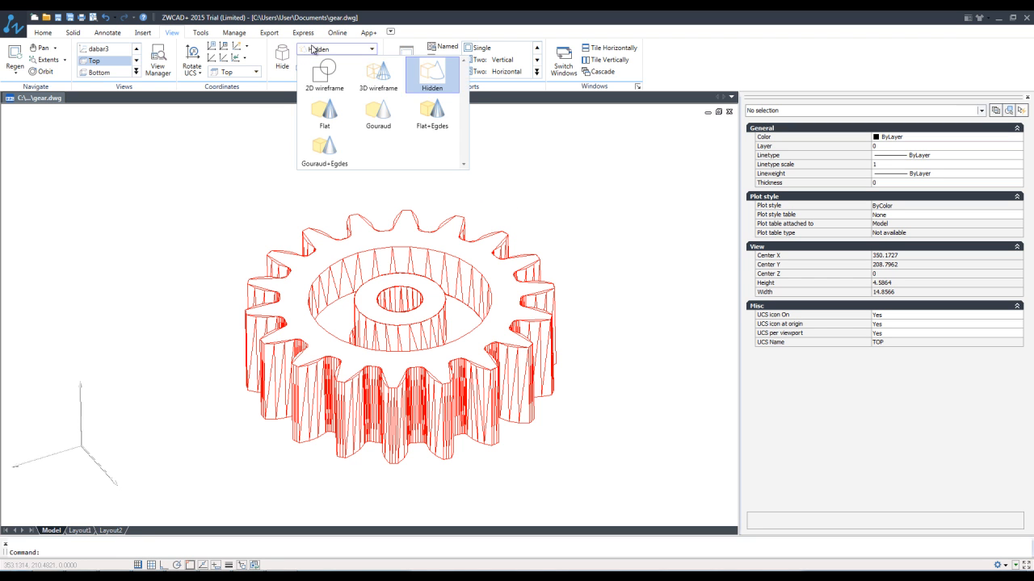
left_click(429, 111)
left_click(351, 51)
left_click(377, 117)
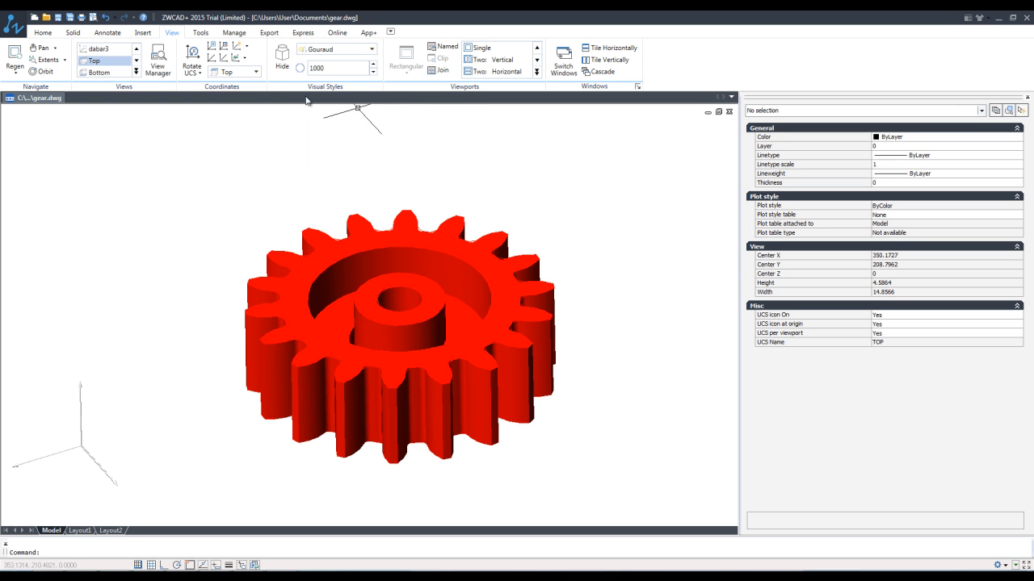
- Orbit the shaded gear to inspect its teeth, recessed web and bored hub from the side
left_click(42, 72)
left_click_drag(441, 227, 355, 339)
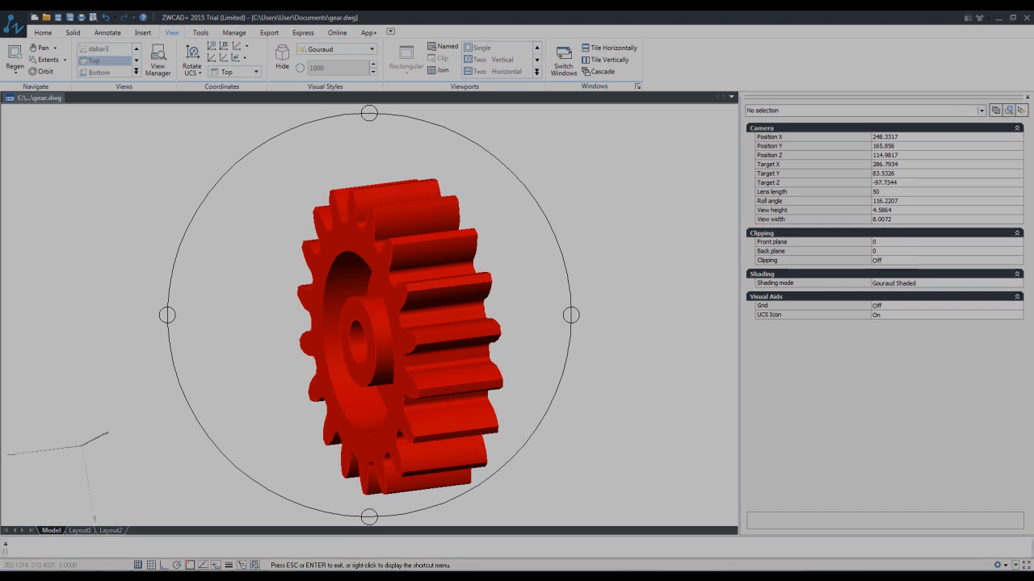
left_click_drag(410, 336, 426, 380)
key("Escape")
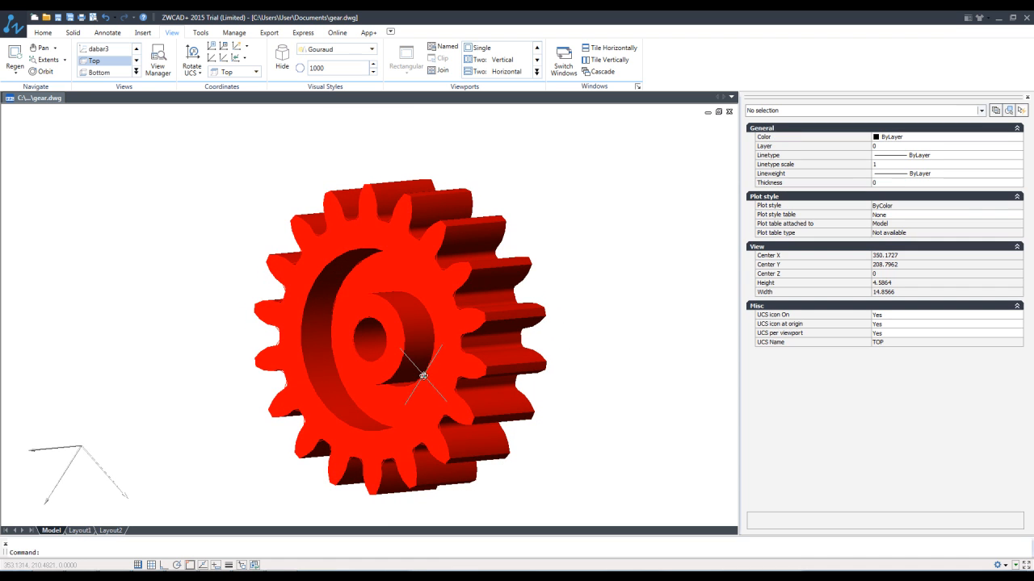